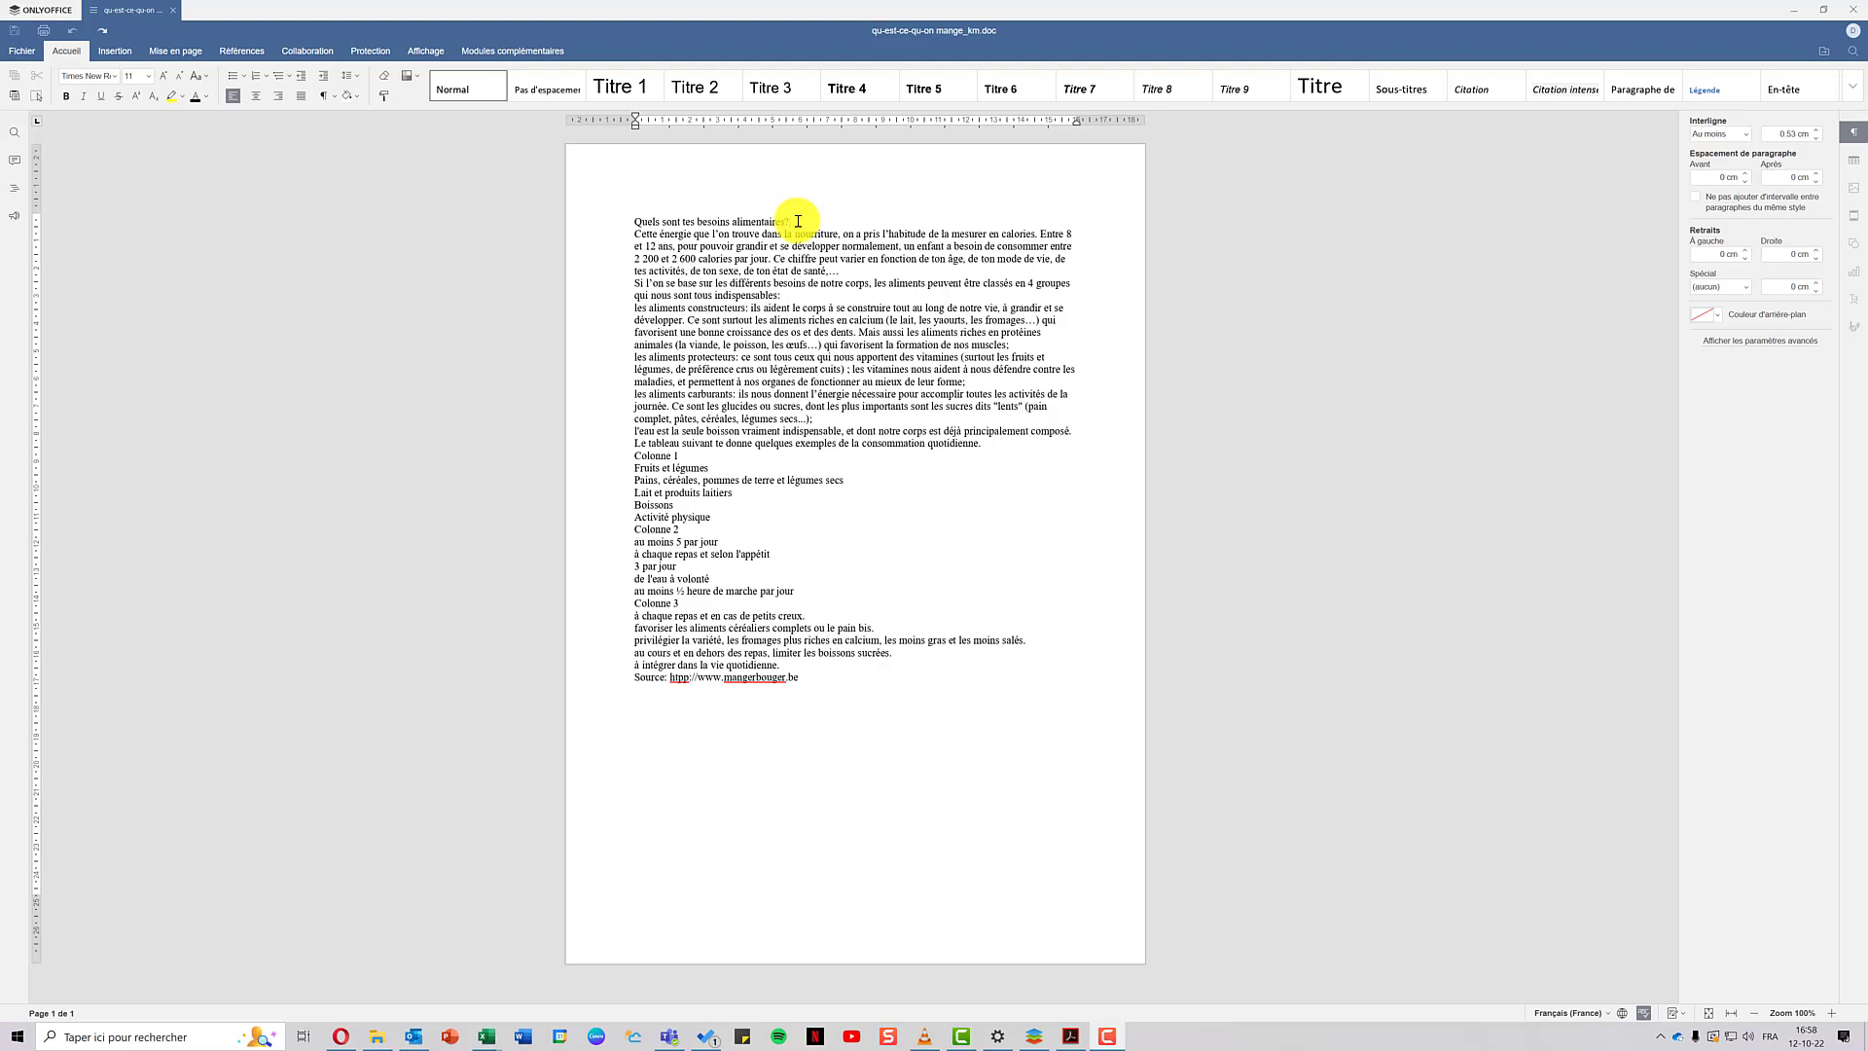
- Insert two blank lines below the title and give the title paragraph a 1.5 pt black bottom border
key(Return)
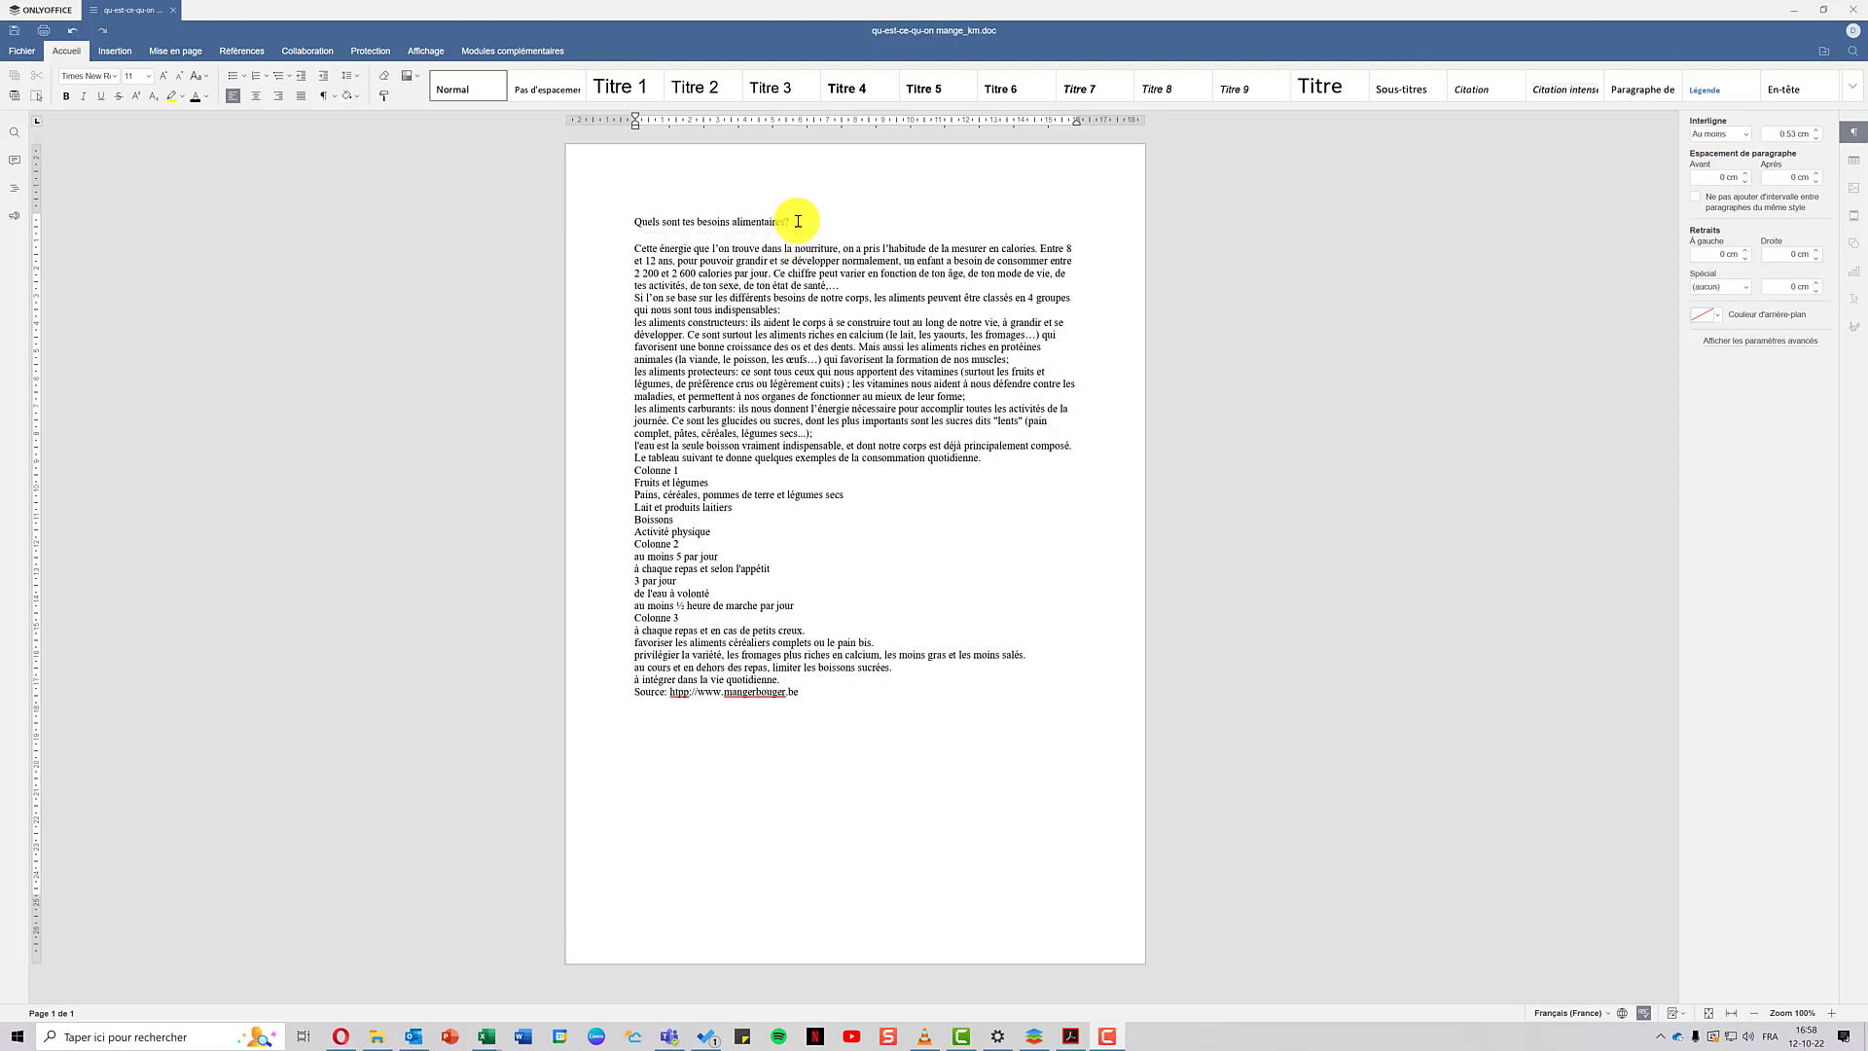
key(Return)
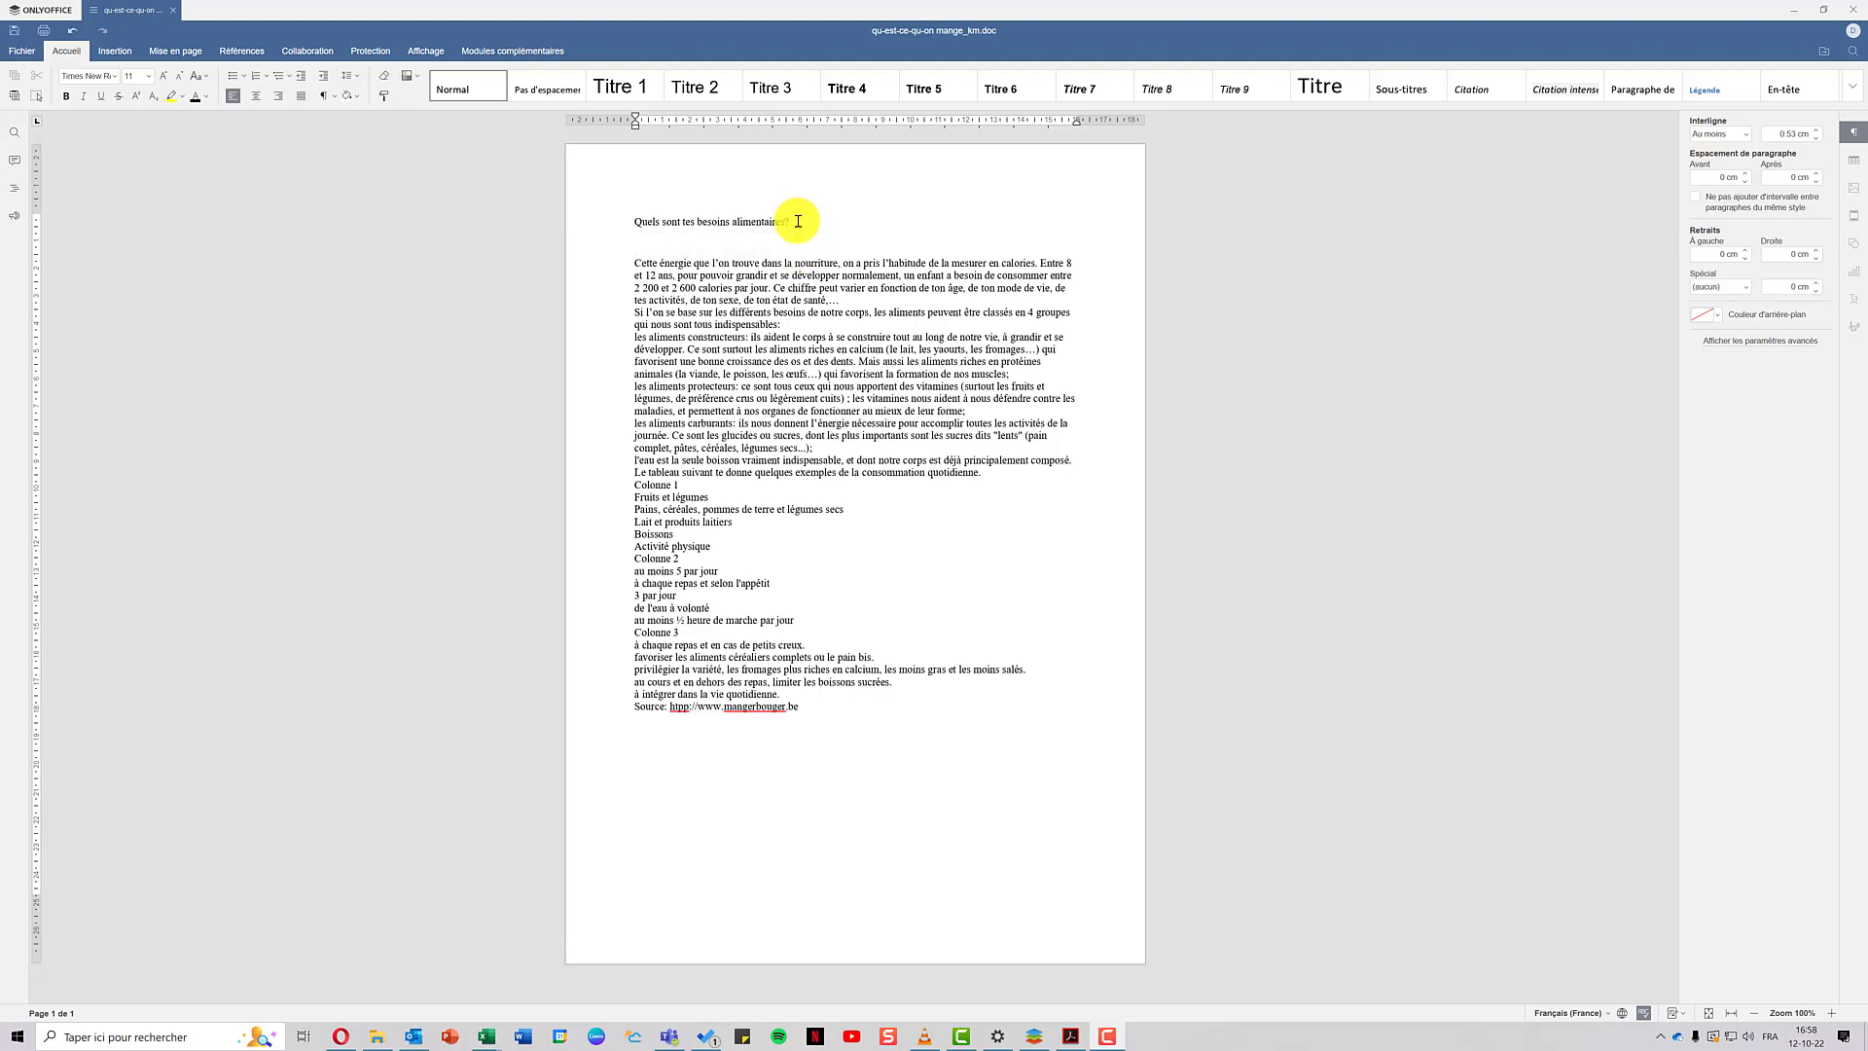
drag(797, 221, 637, 222)
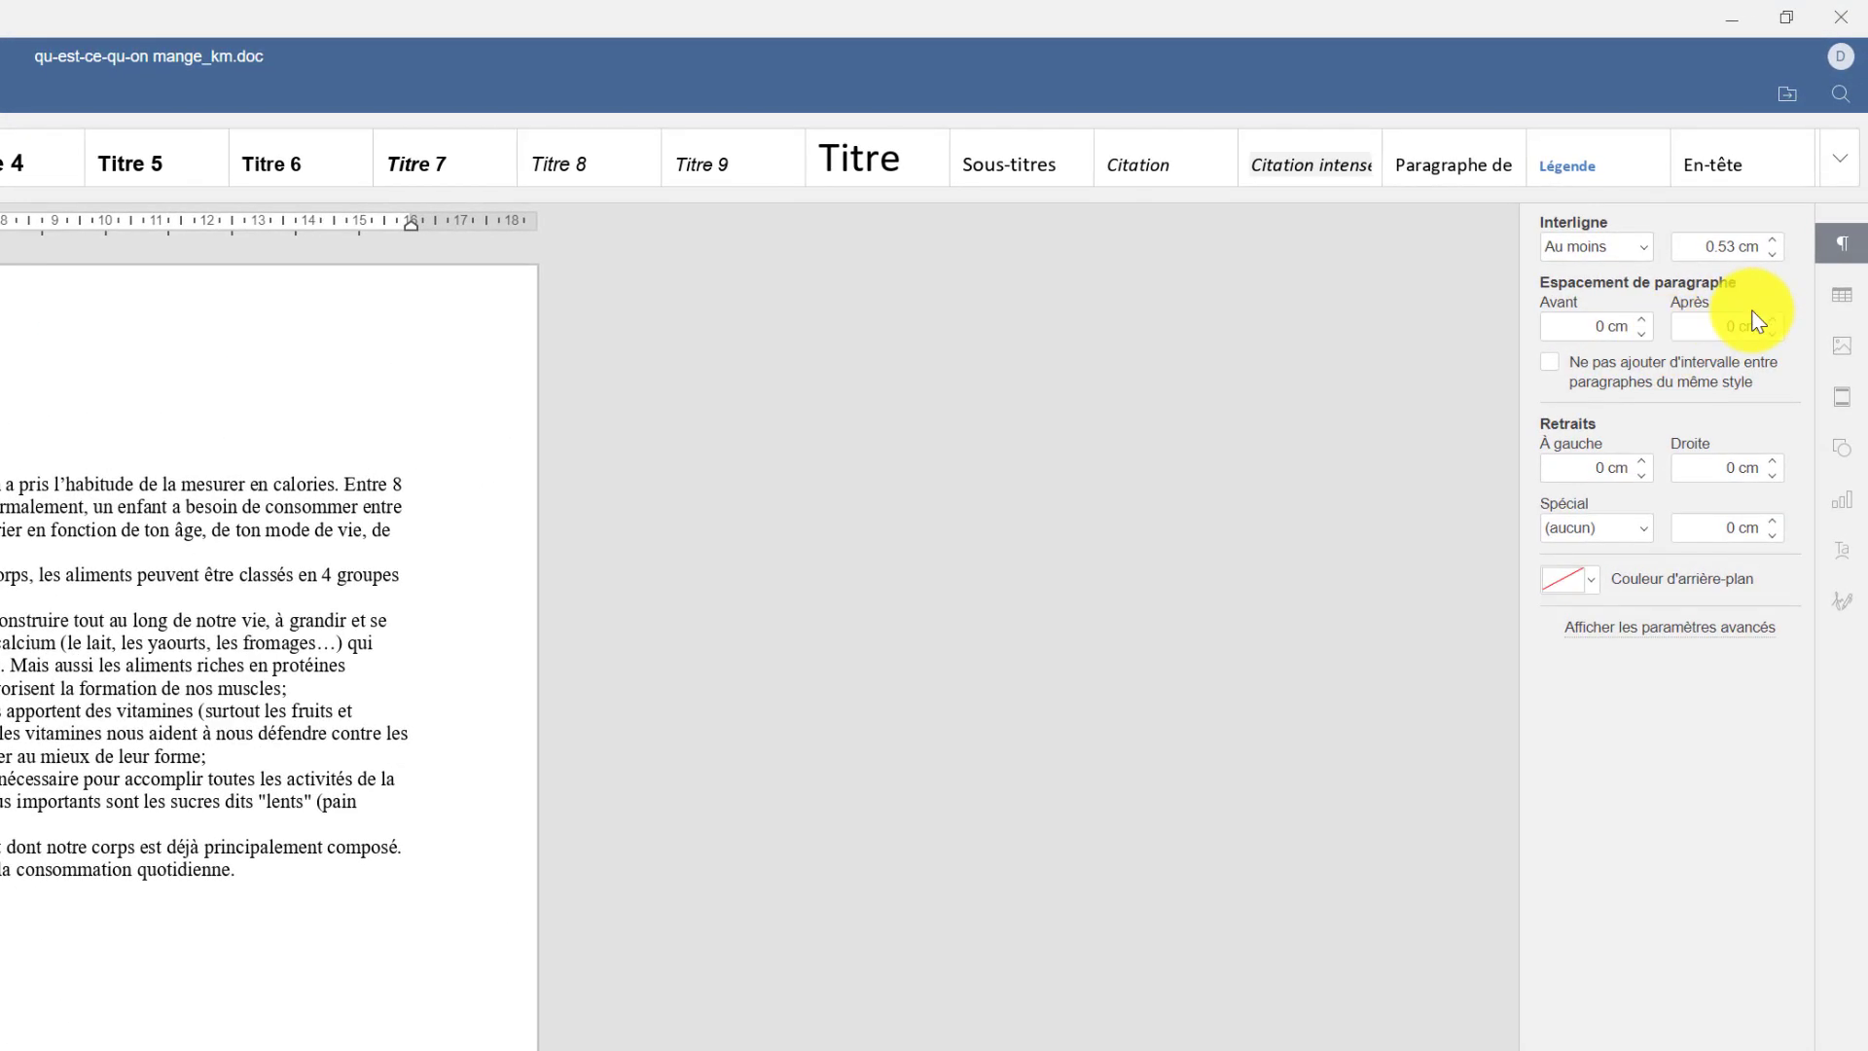
click(1666, 631)
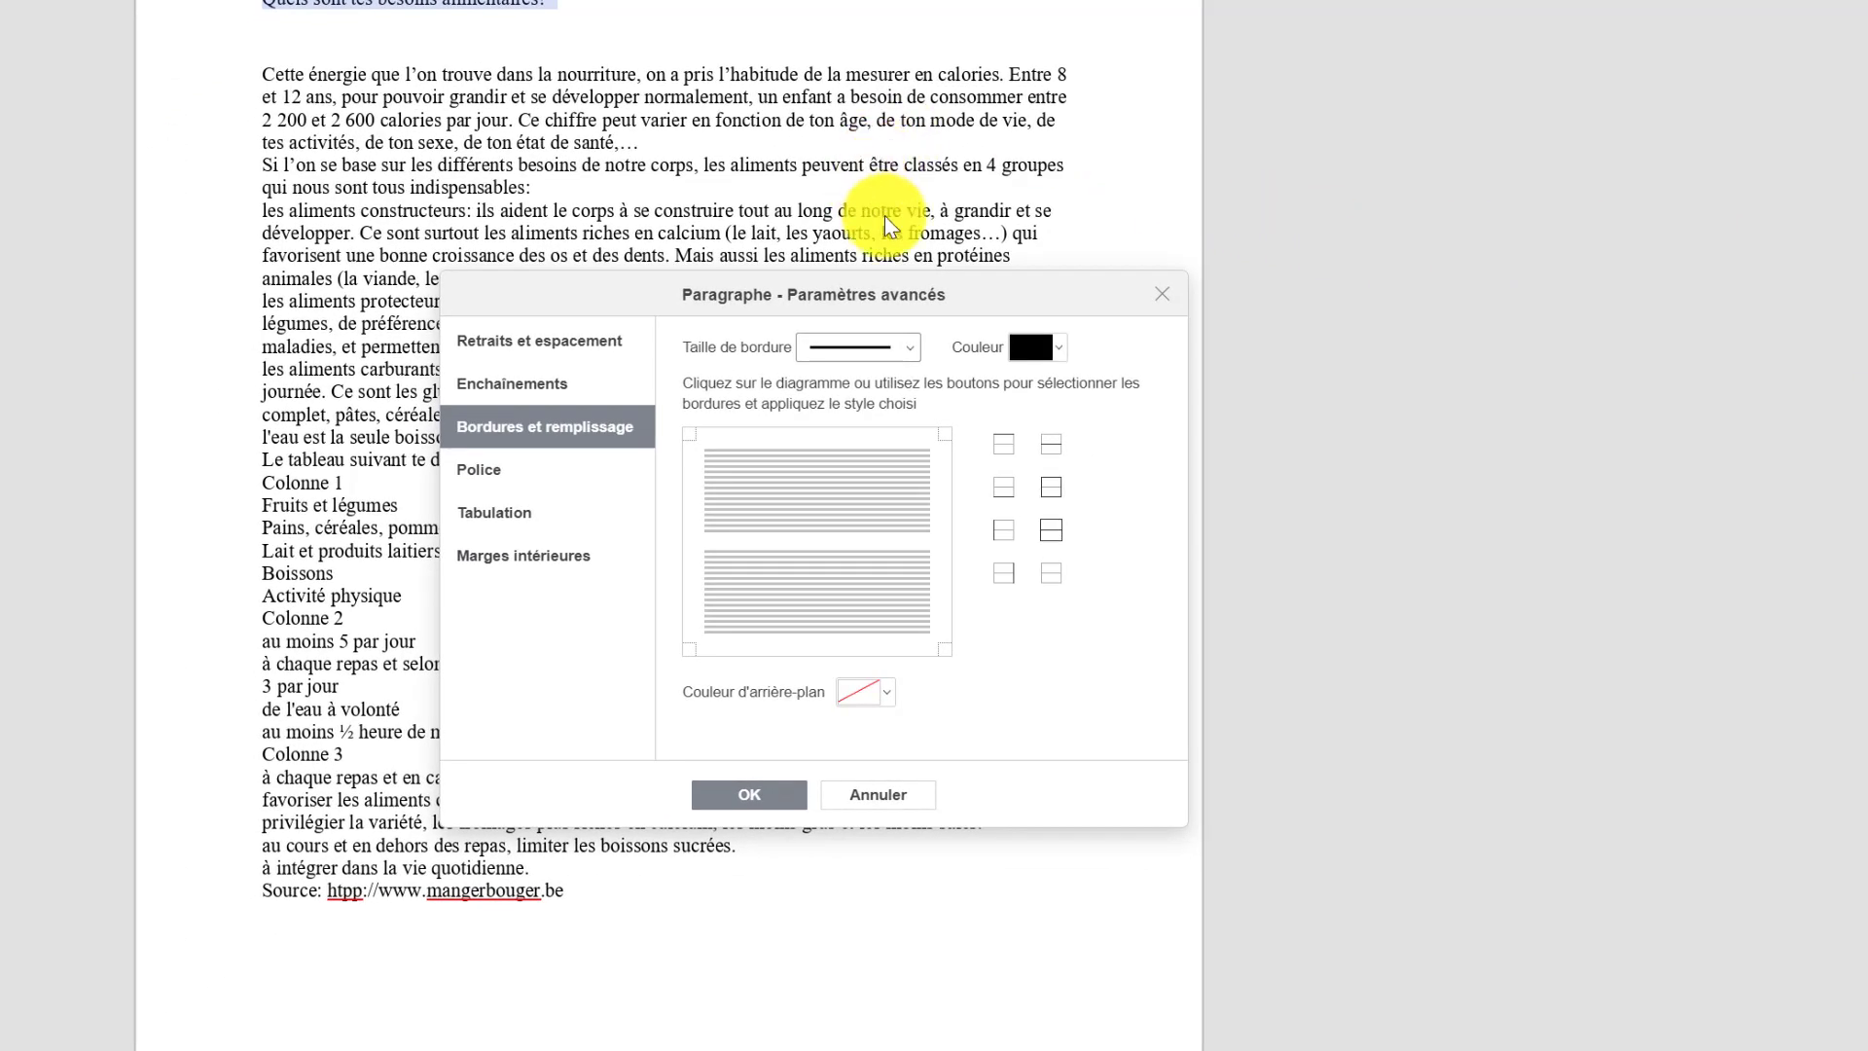
click(895, 351)
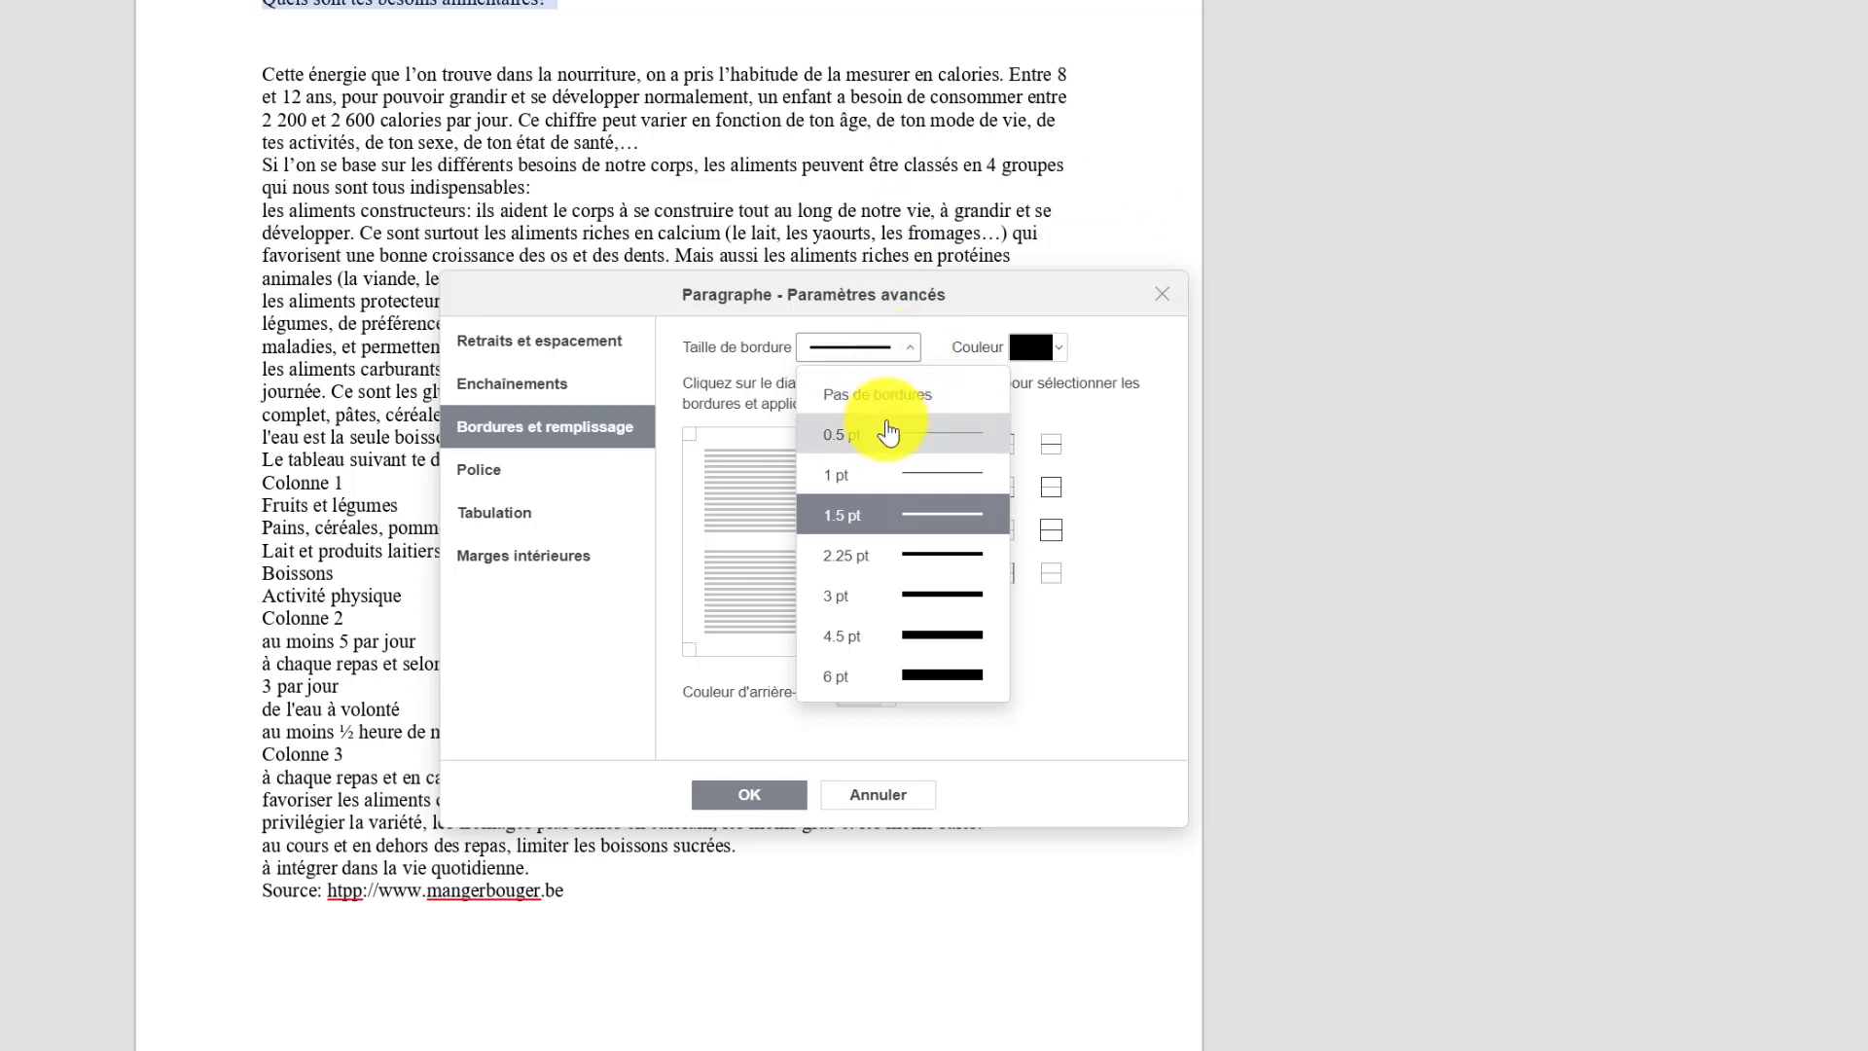
click(908, 524)
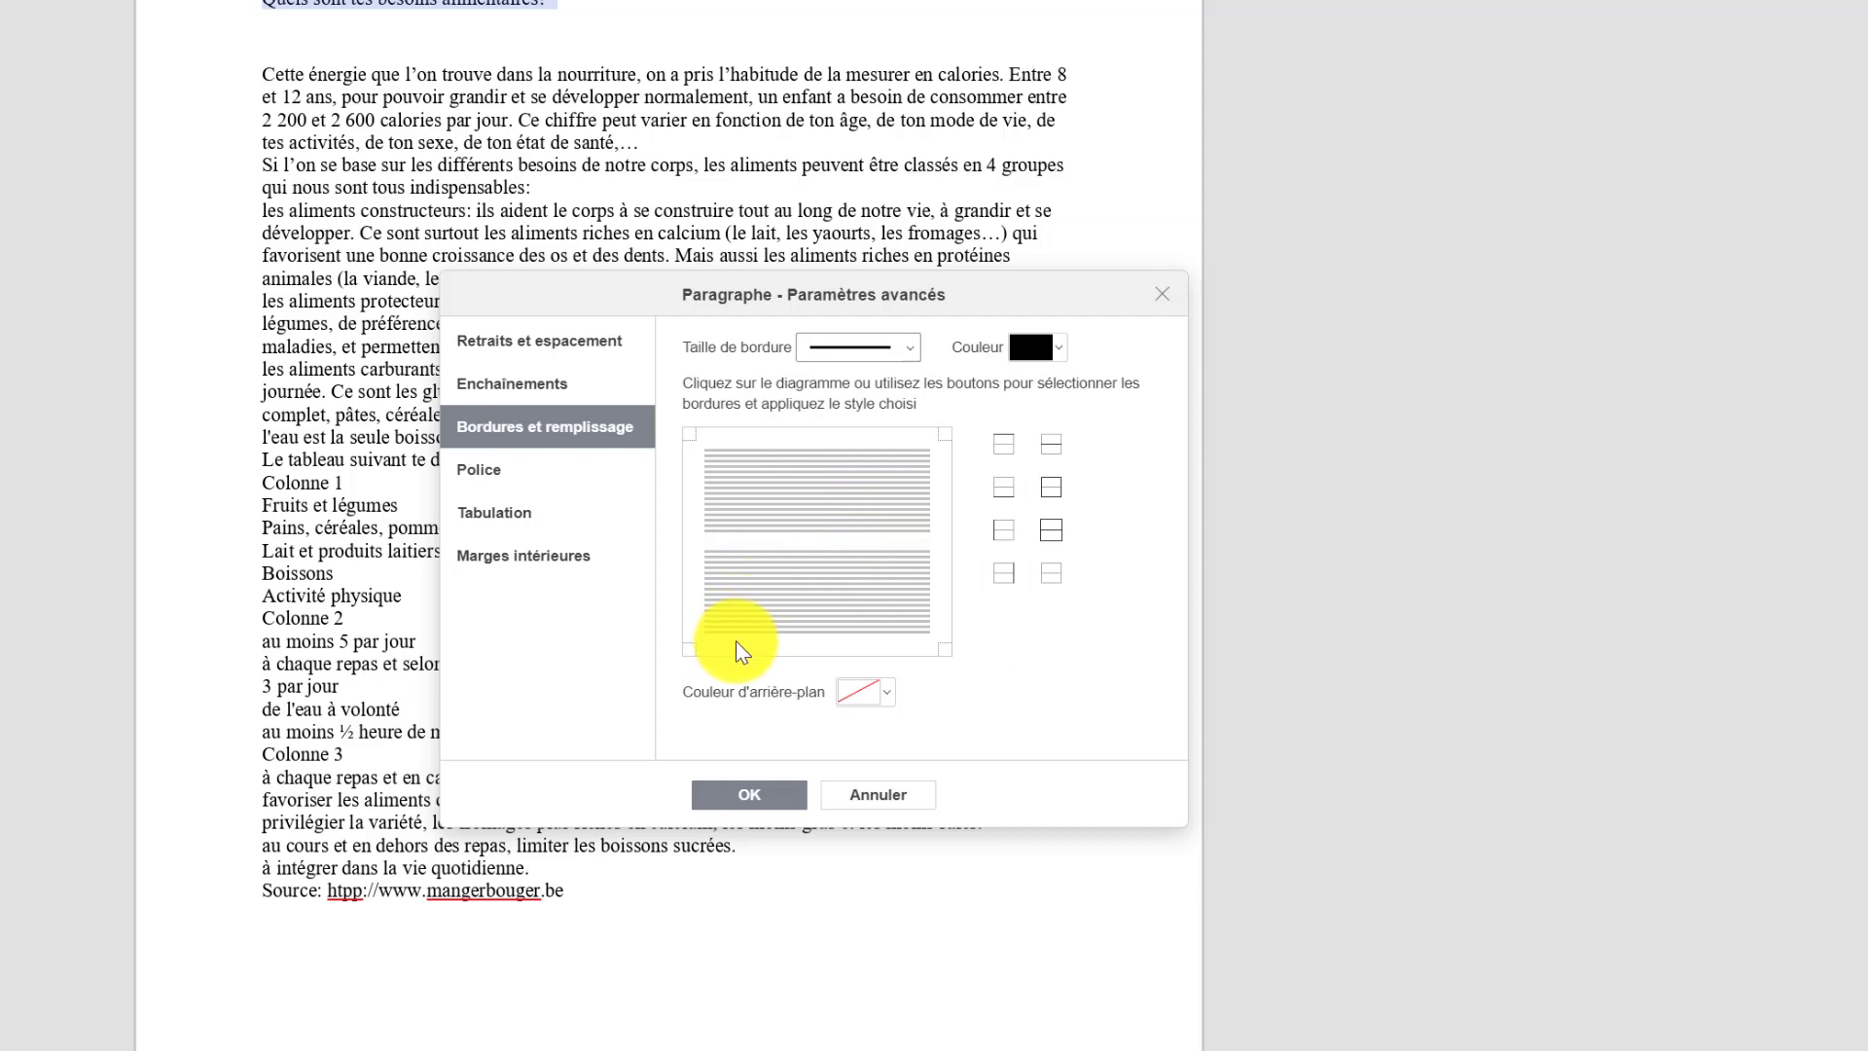
click(873, 644)
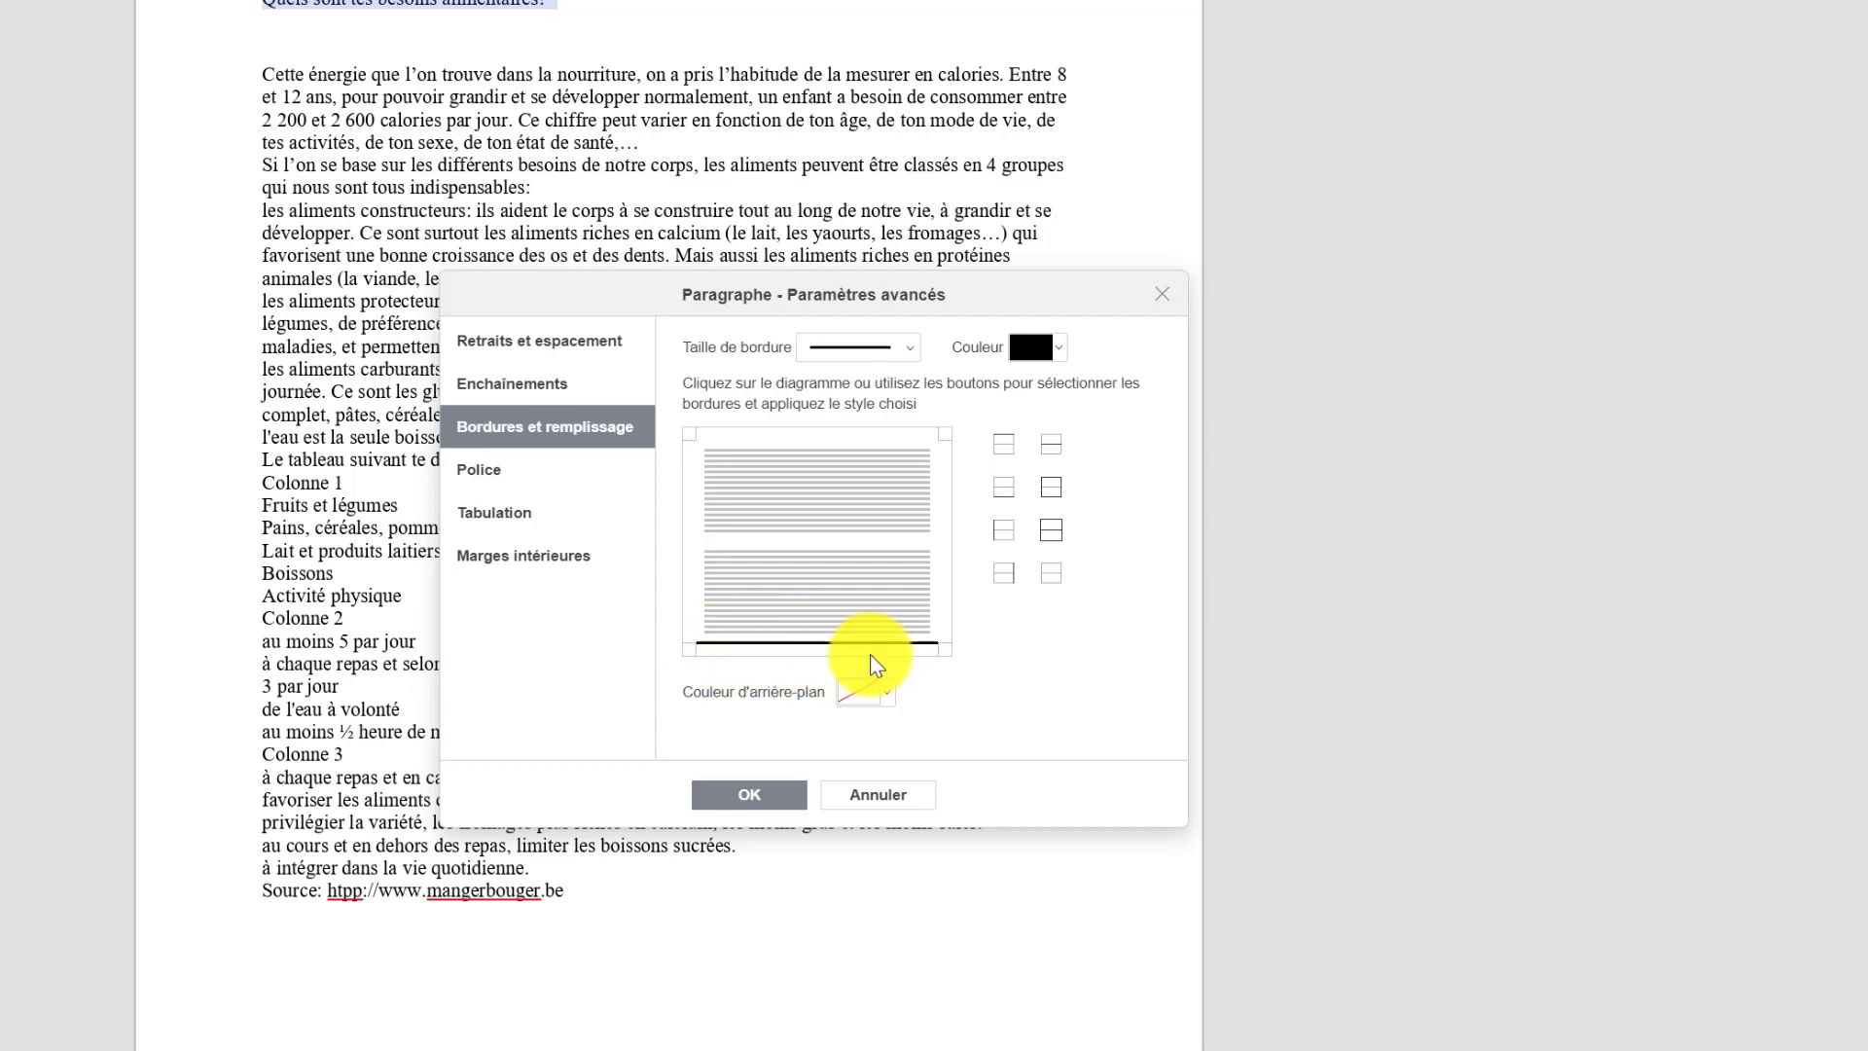
click(750, 793)
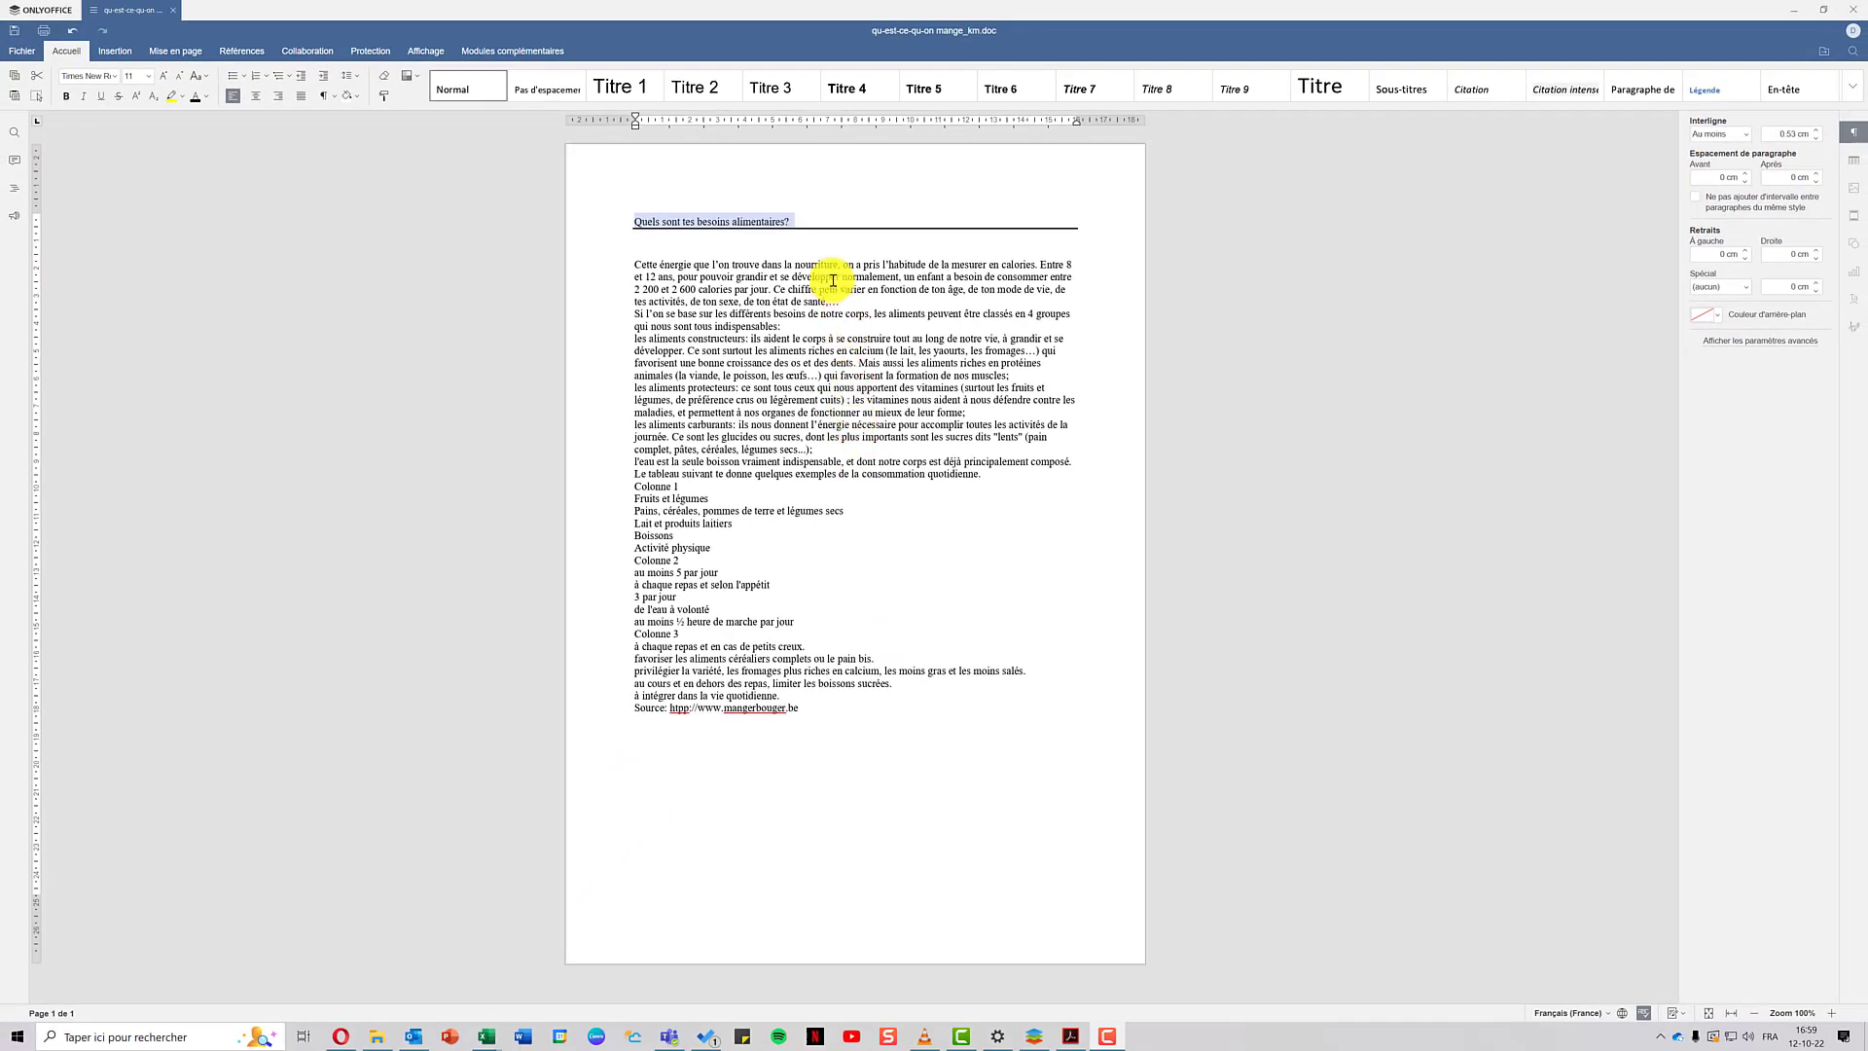
click(830, 250)
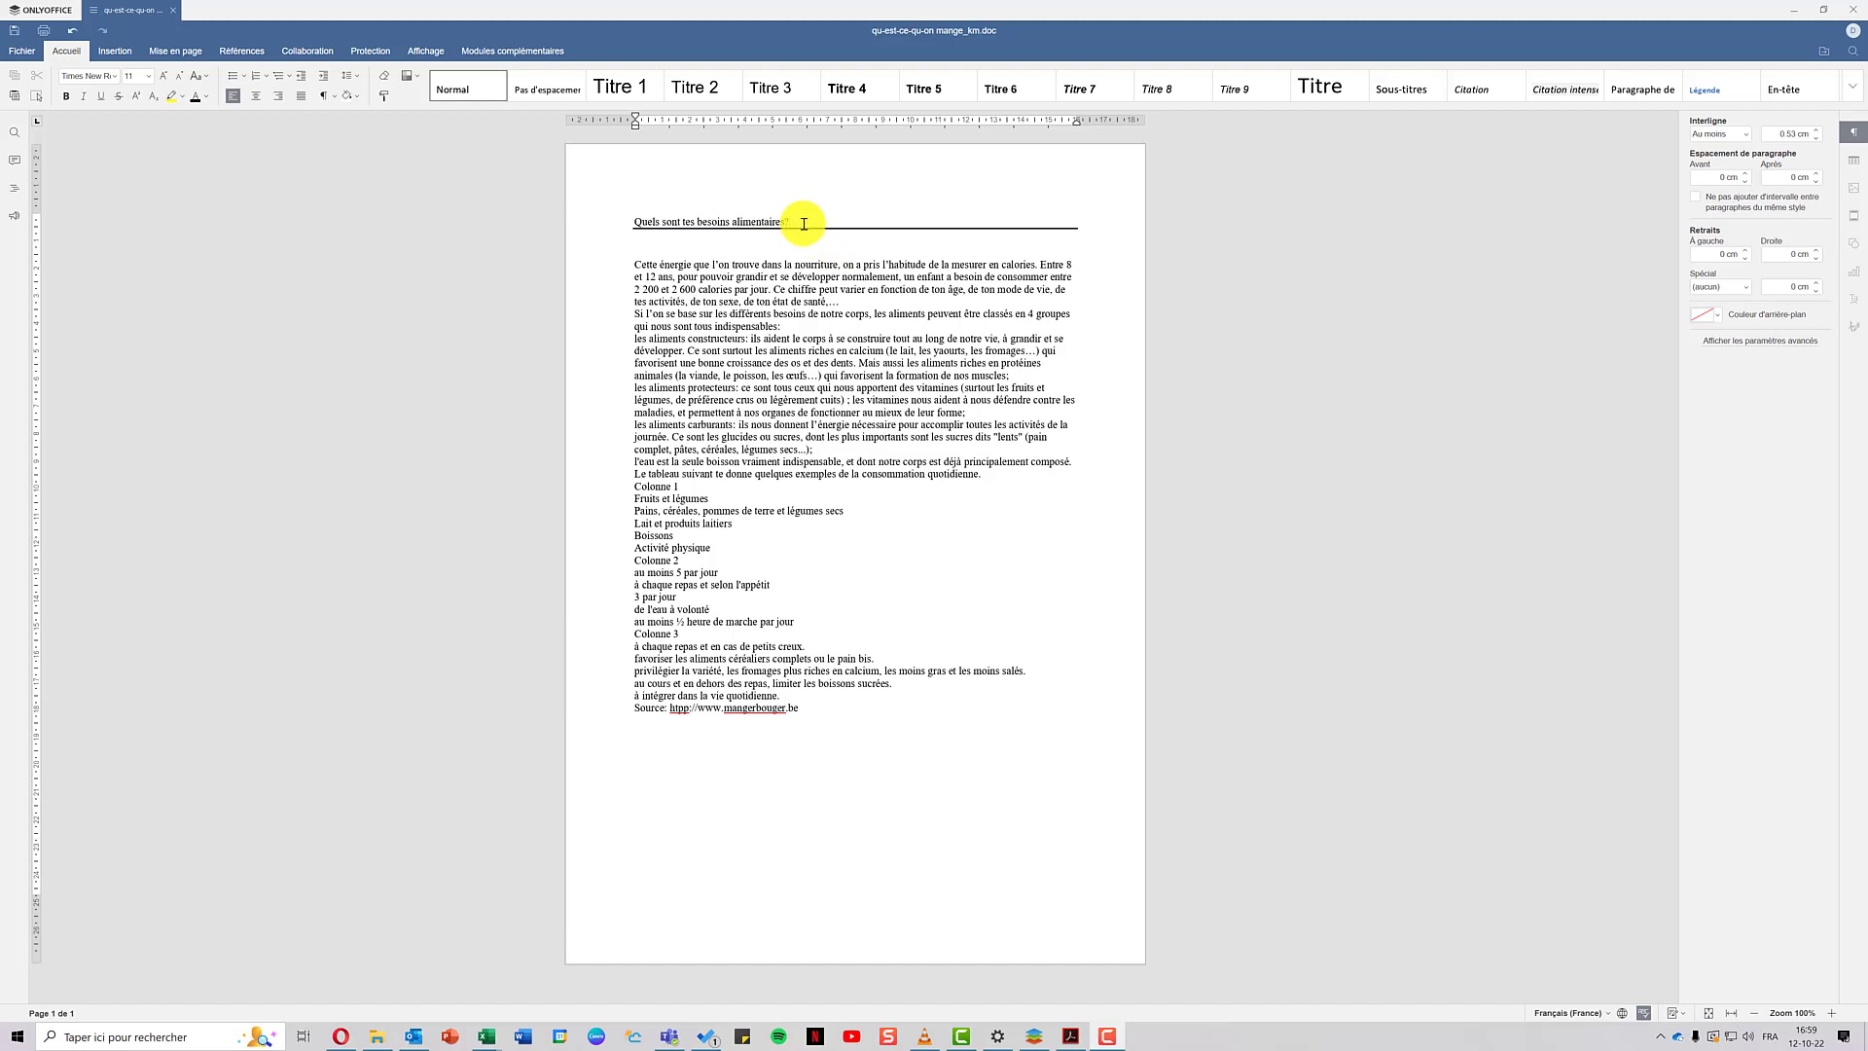
- Convert the title "Quels sont tes besoins alimentaires?" to all uppercase letters
drag(804, 224, 620, 224)
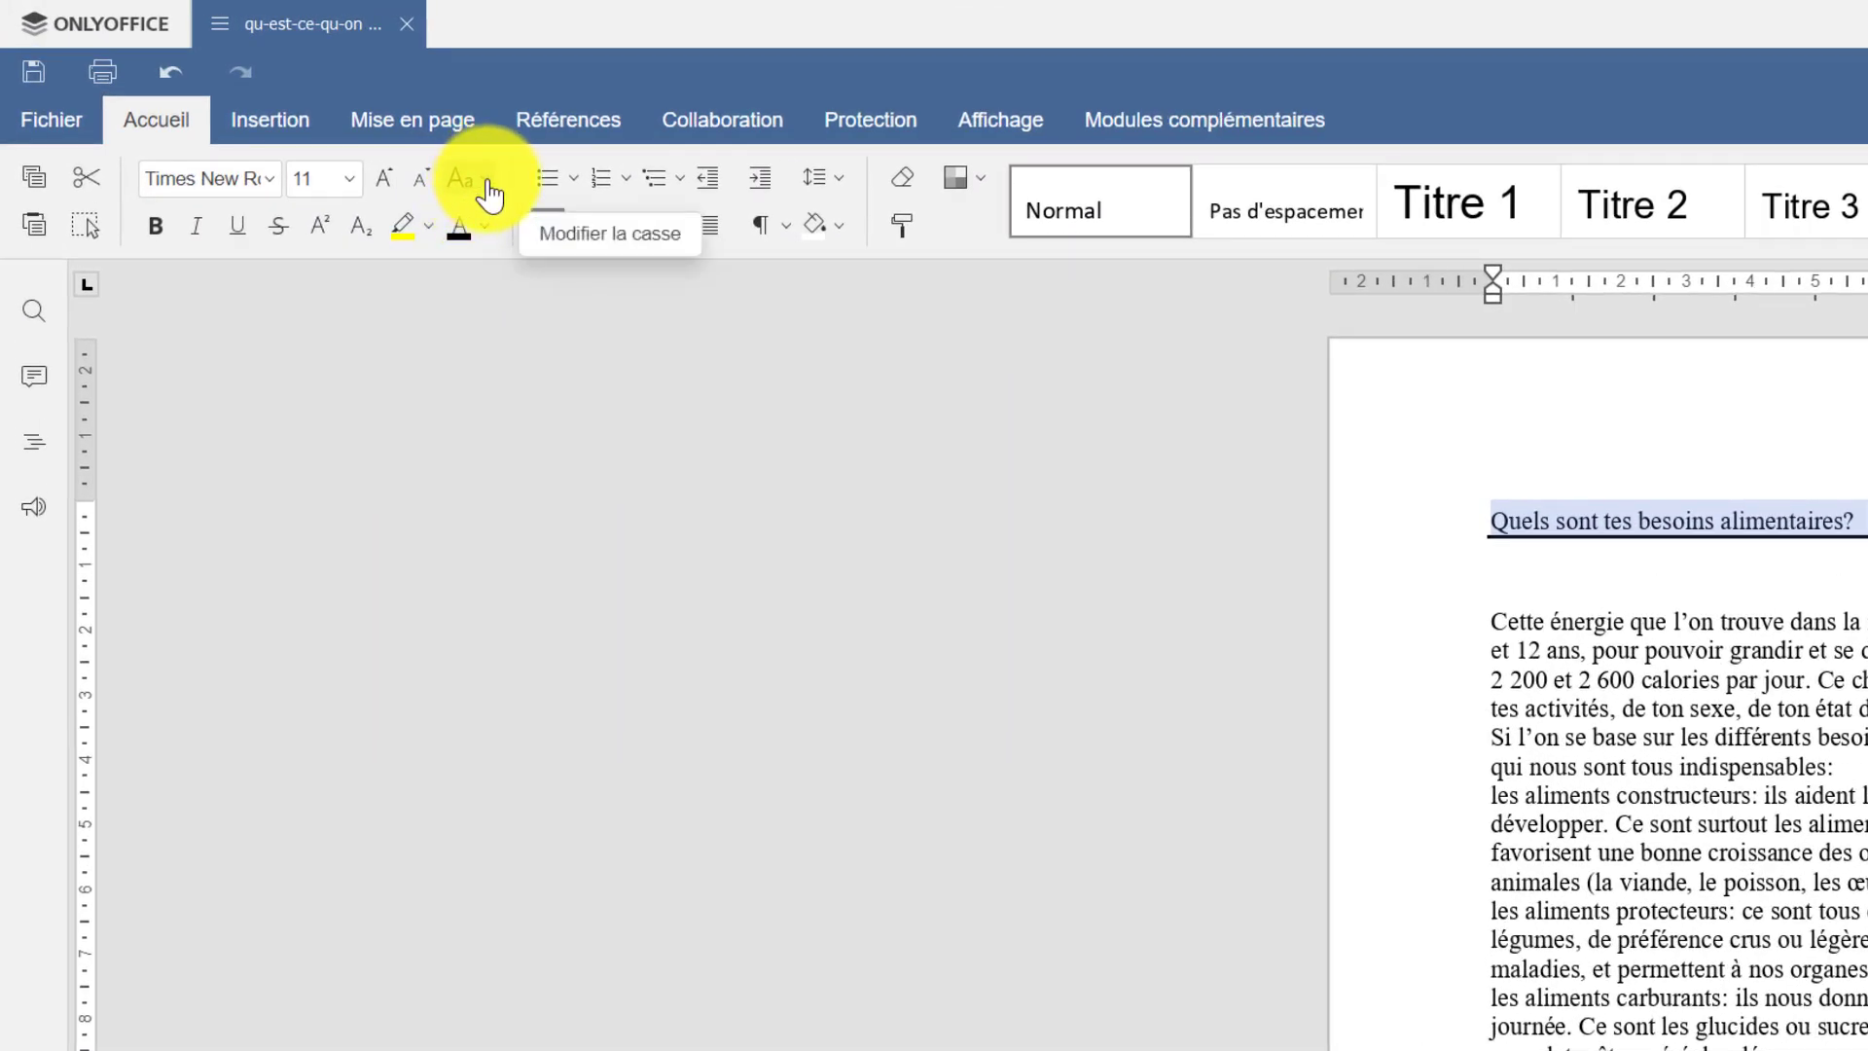
click(487, 181)
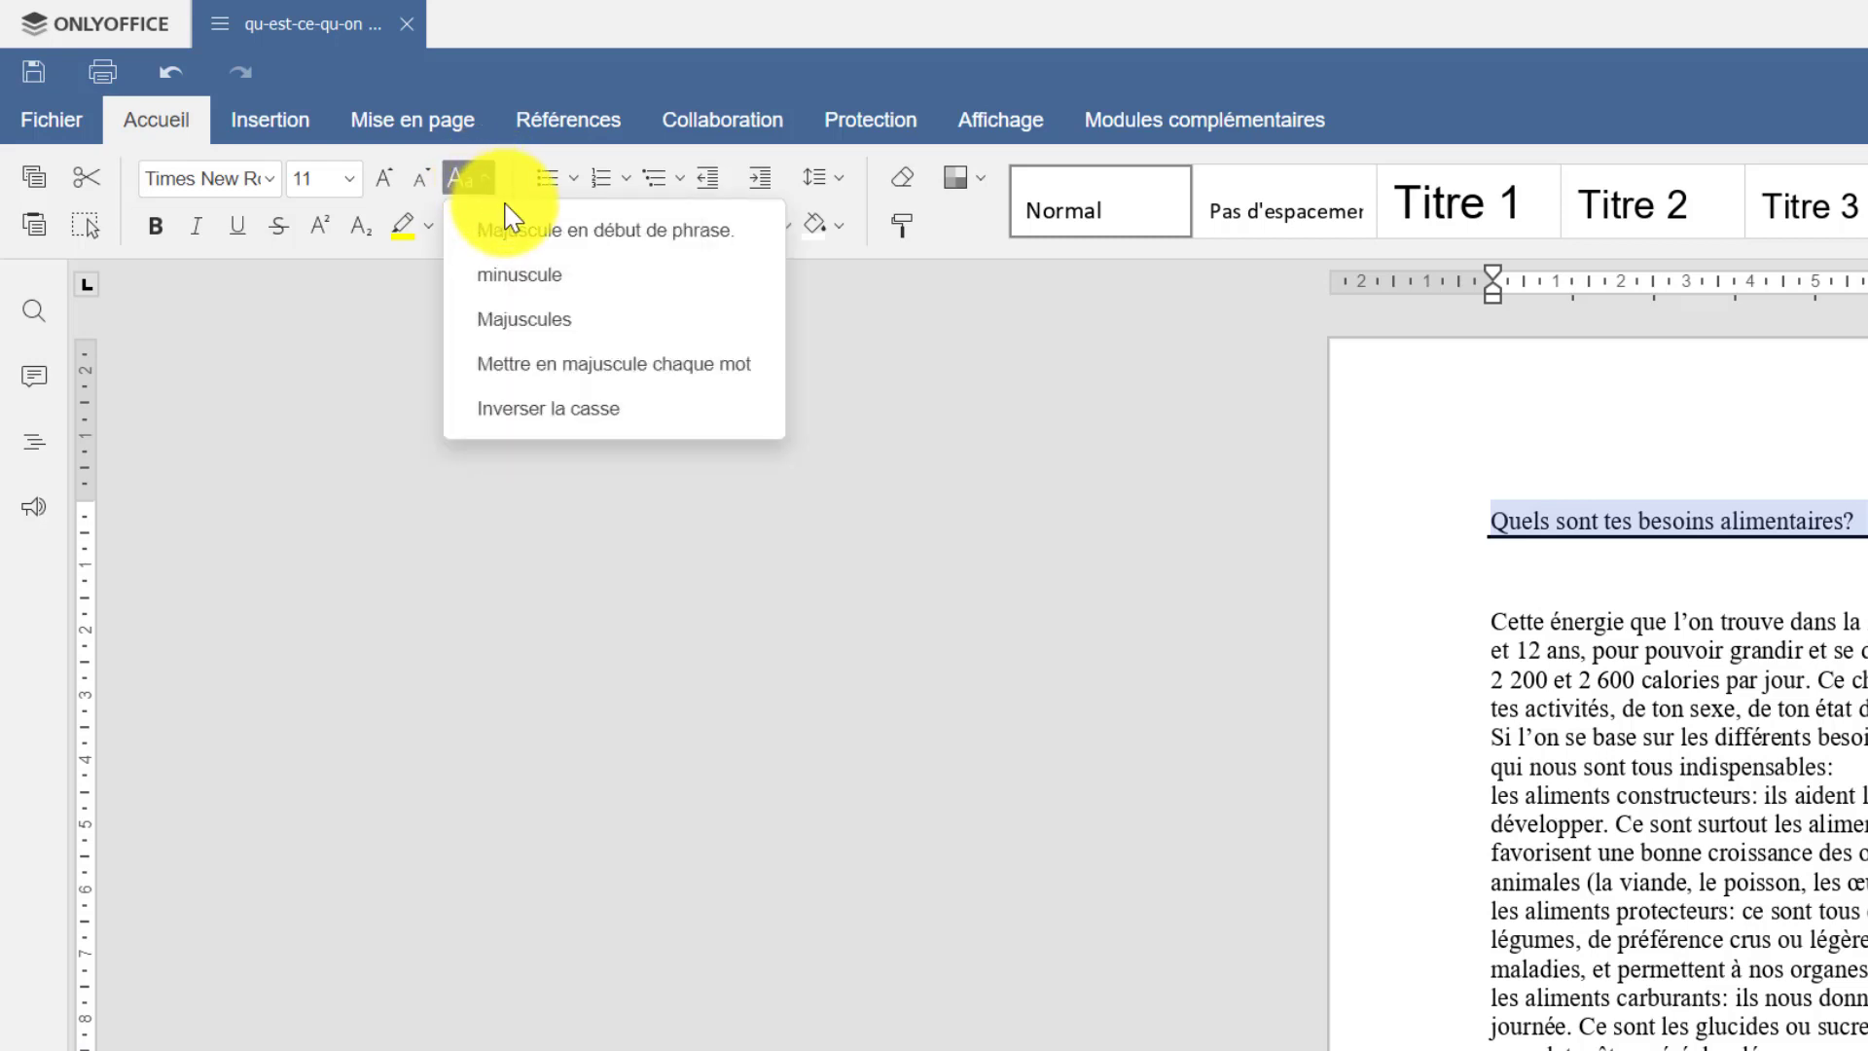
click(519, 321)
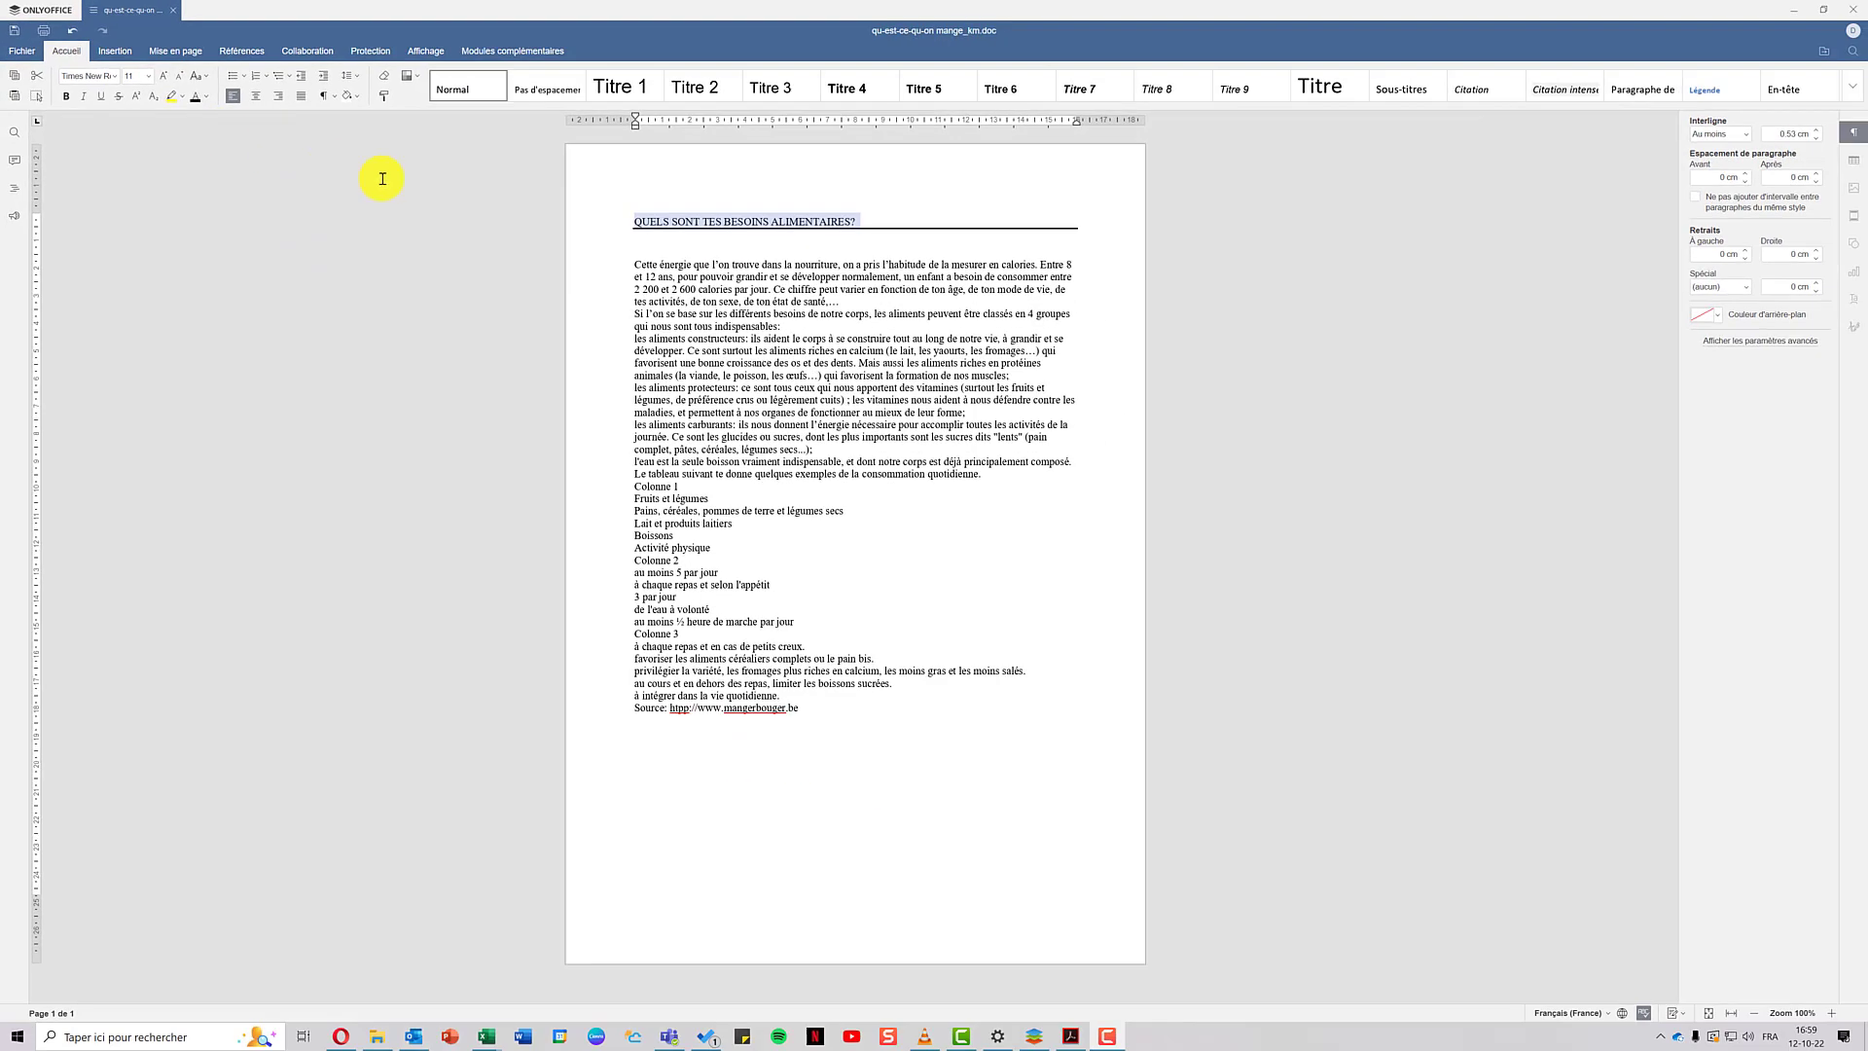
- Insert a blank line after the paragraph beginning "Cette énergie" and justify that paragraph
click(856, 299)
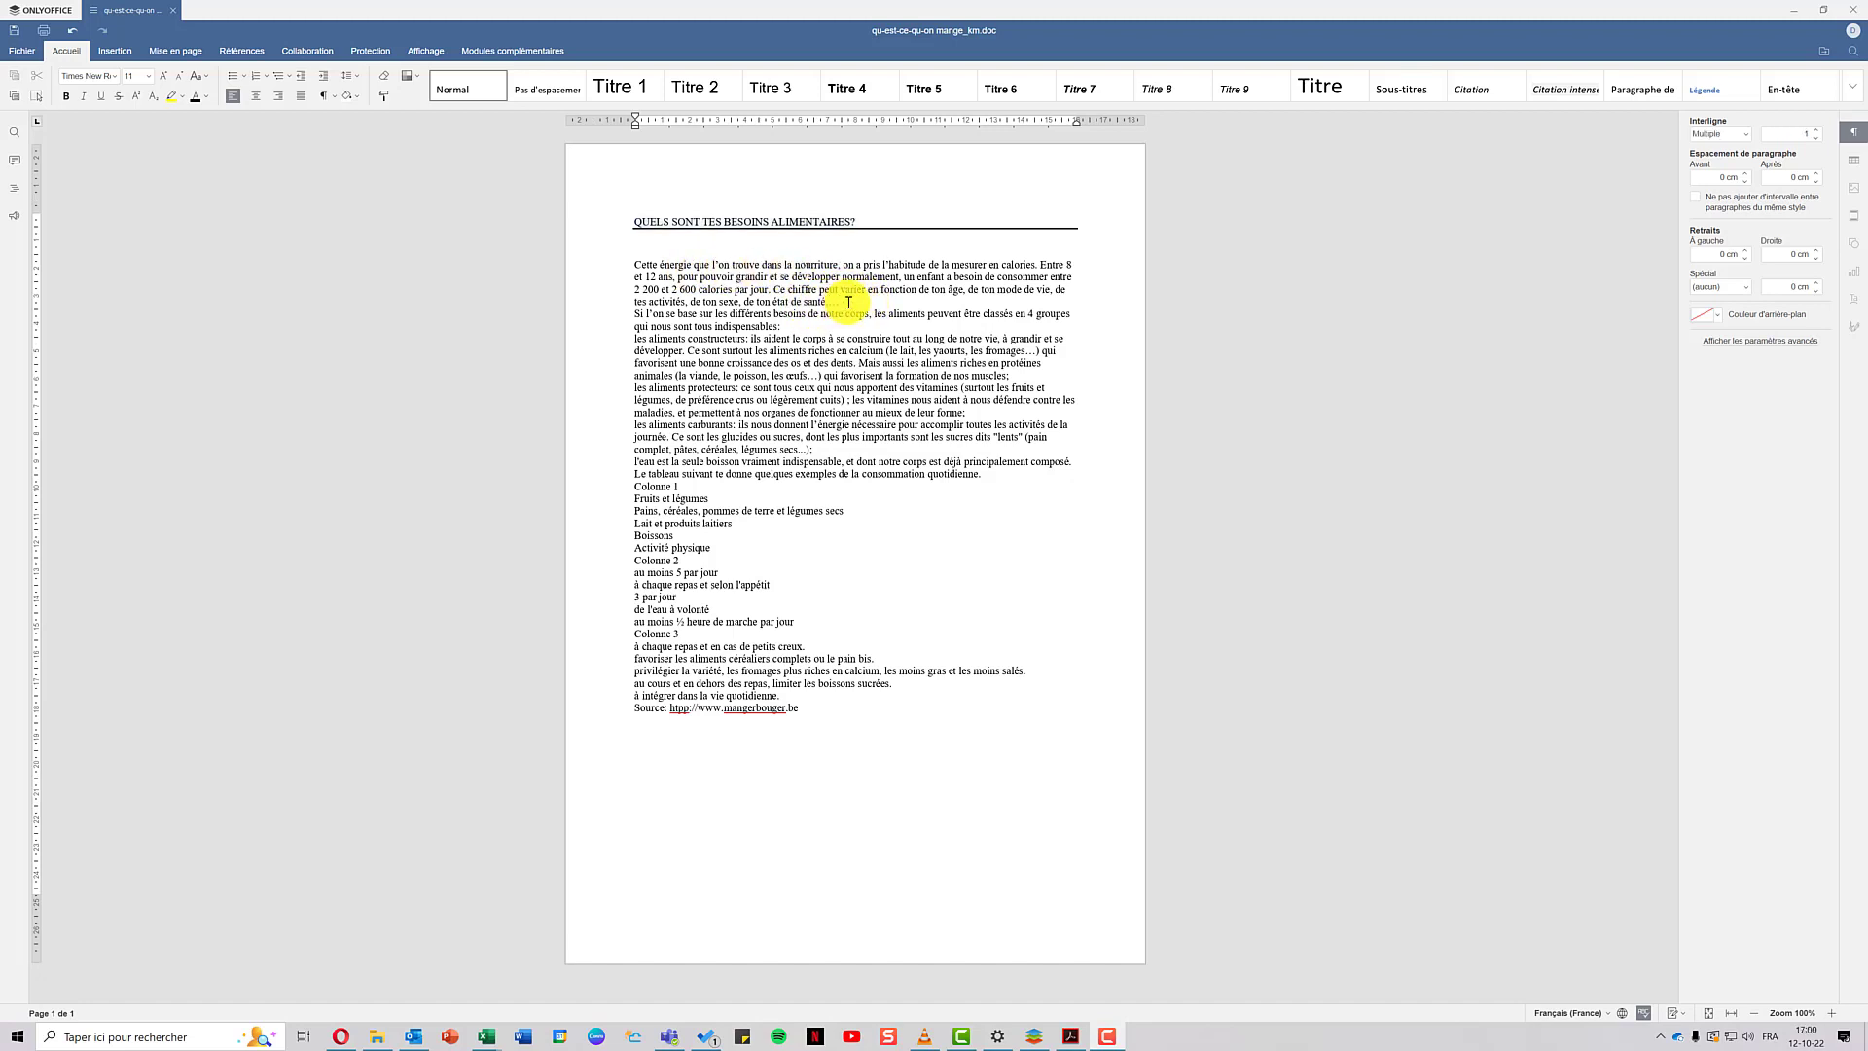
key(Return)
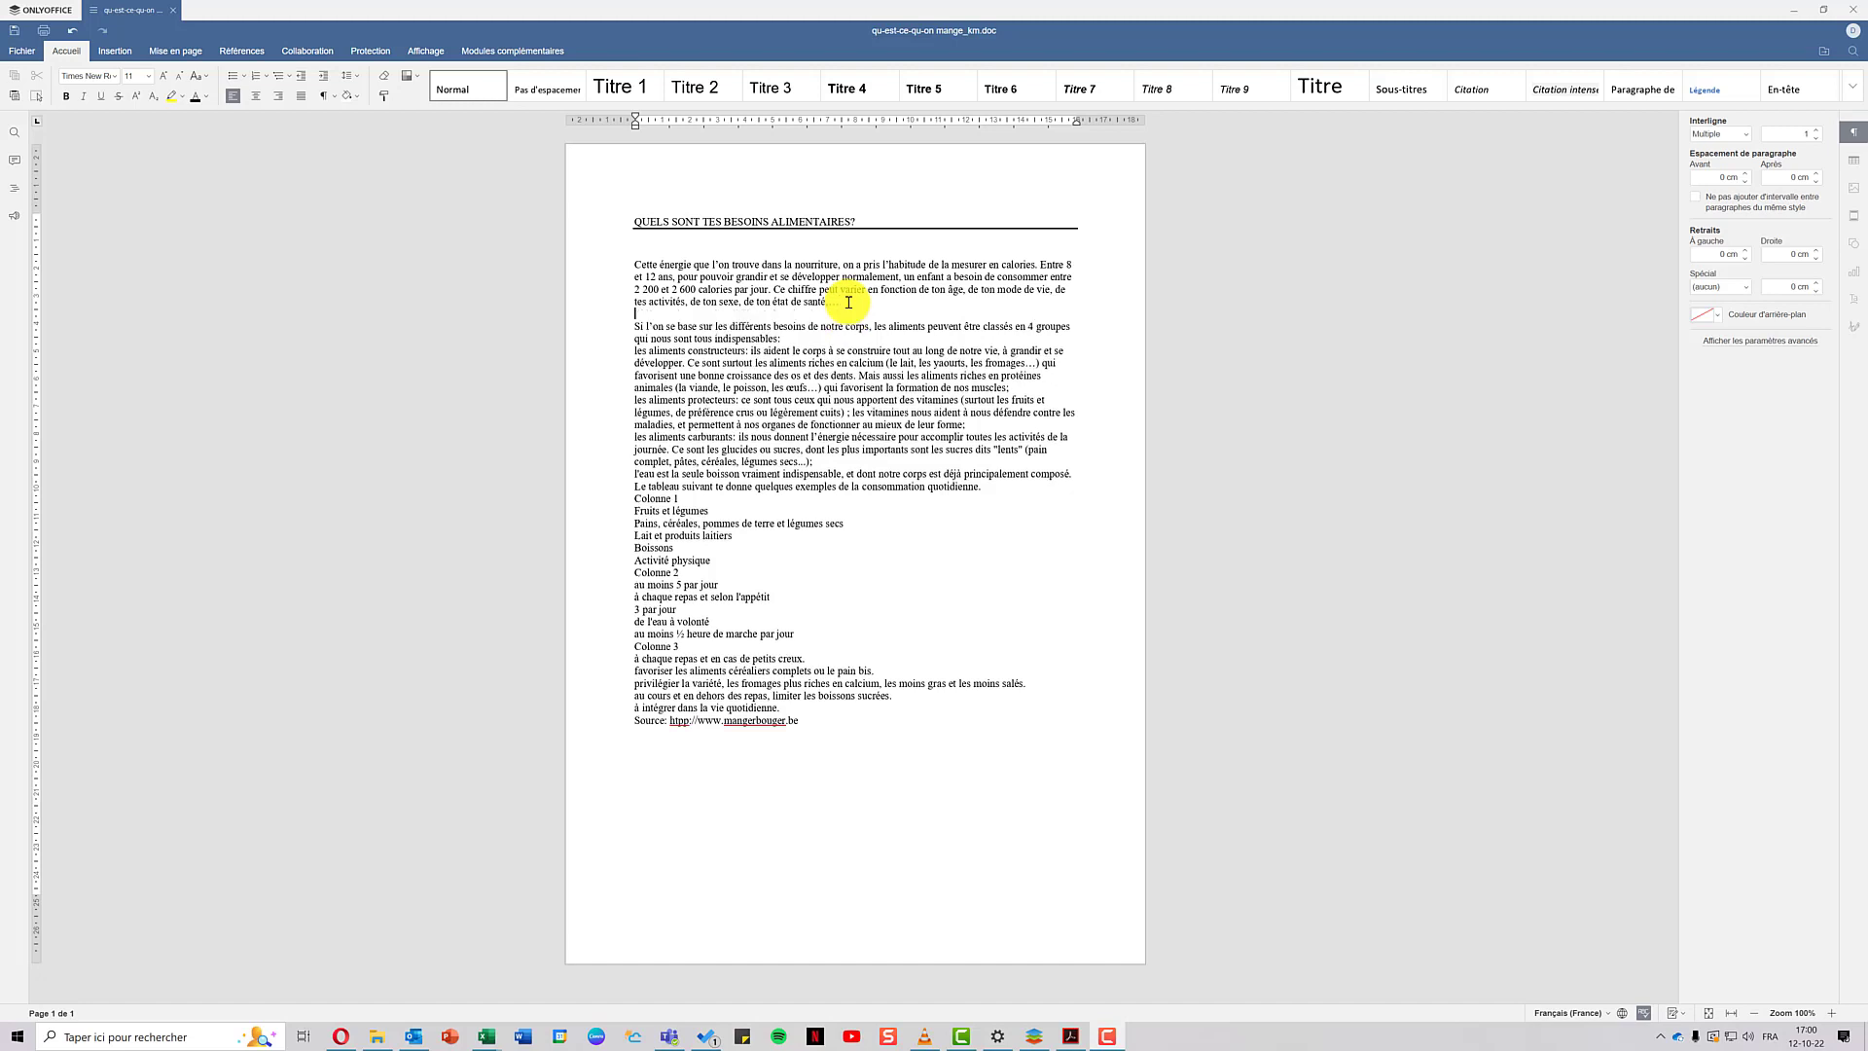
drag(848, 302, 631, 265)
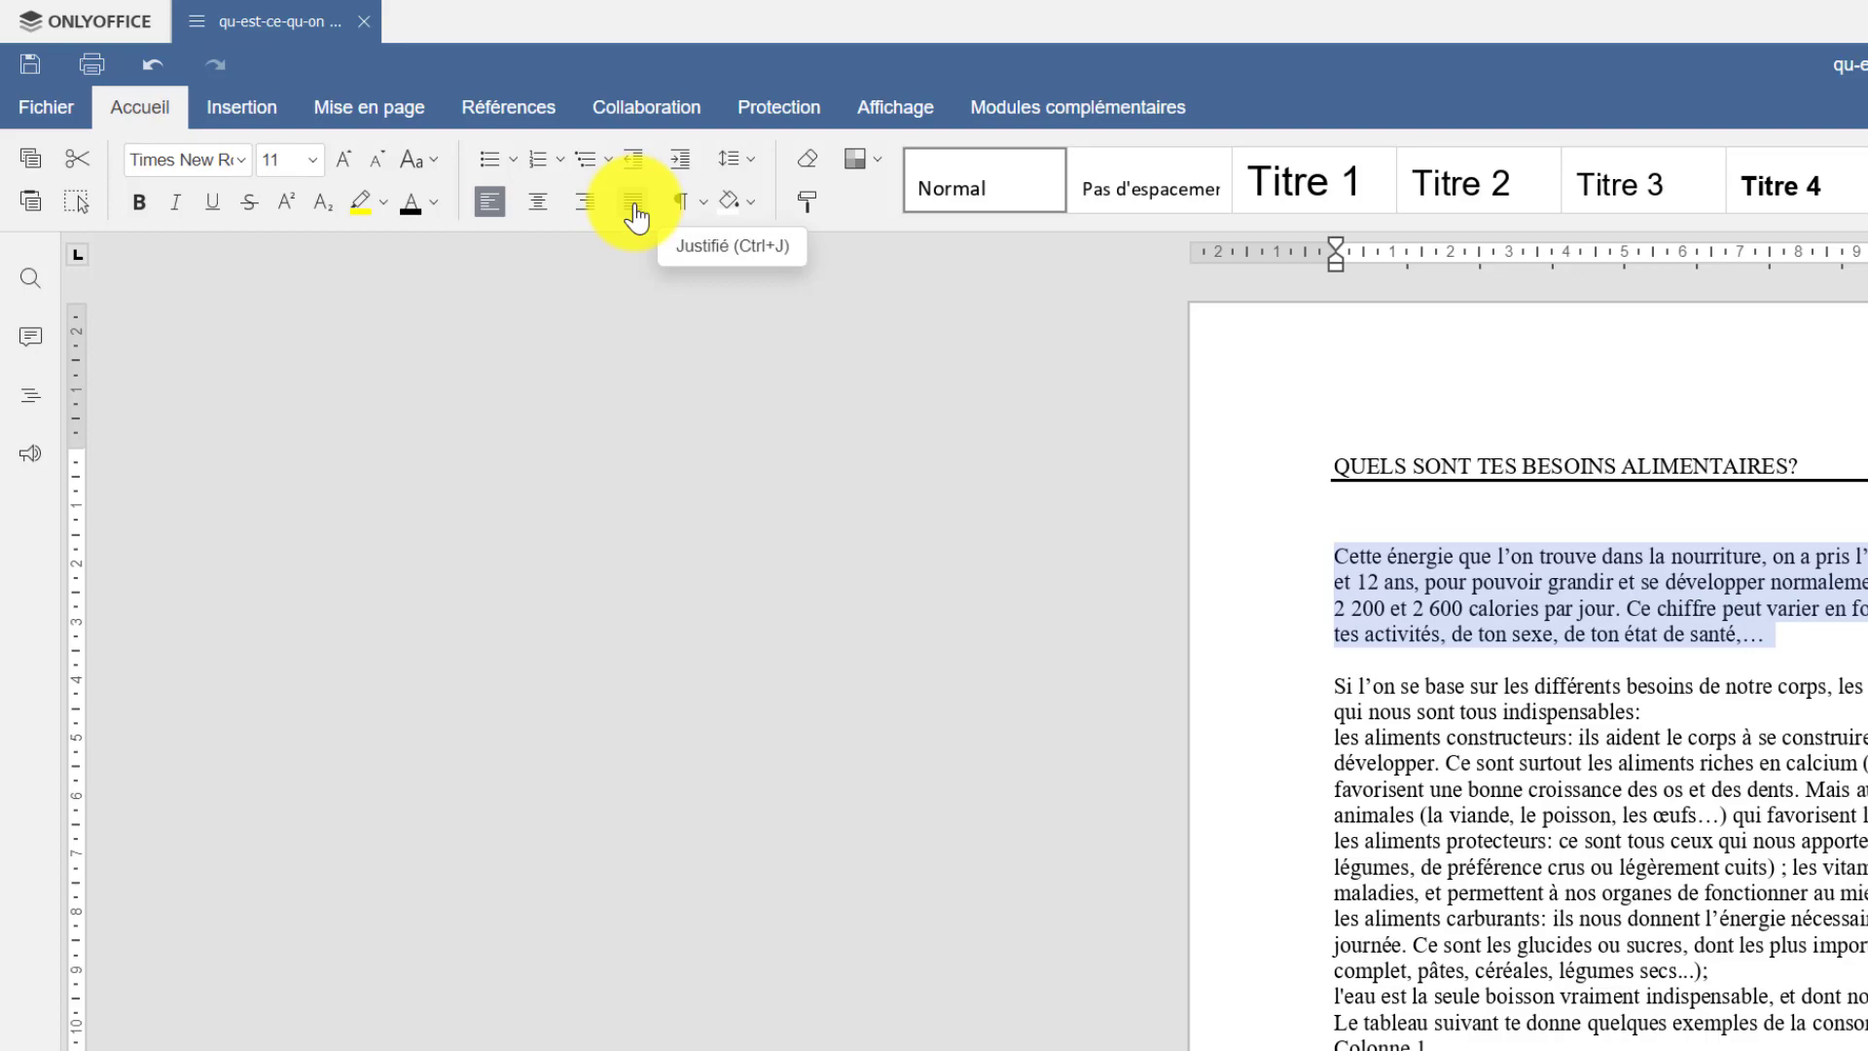
click(634, 204)
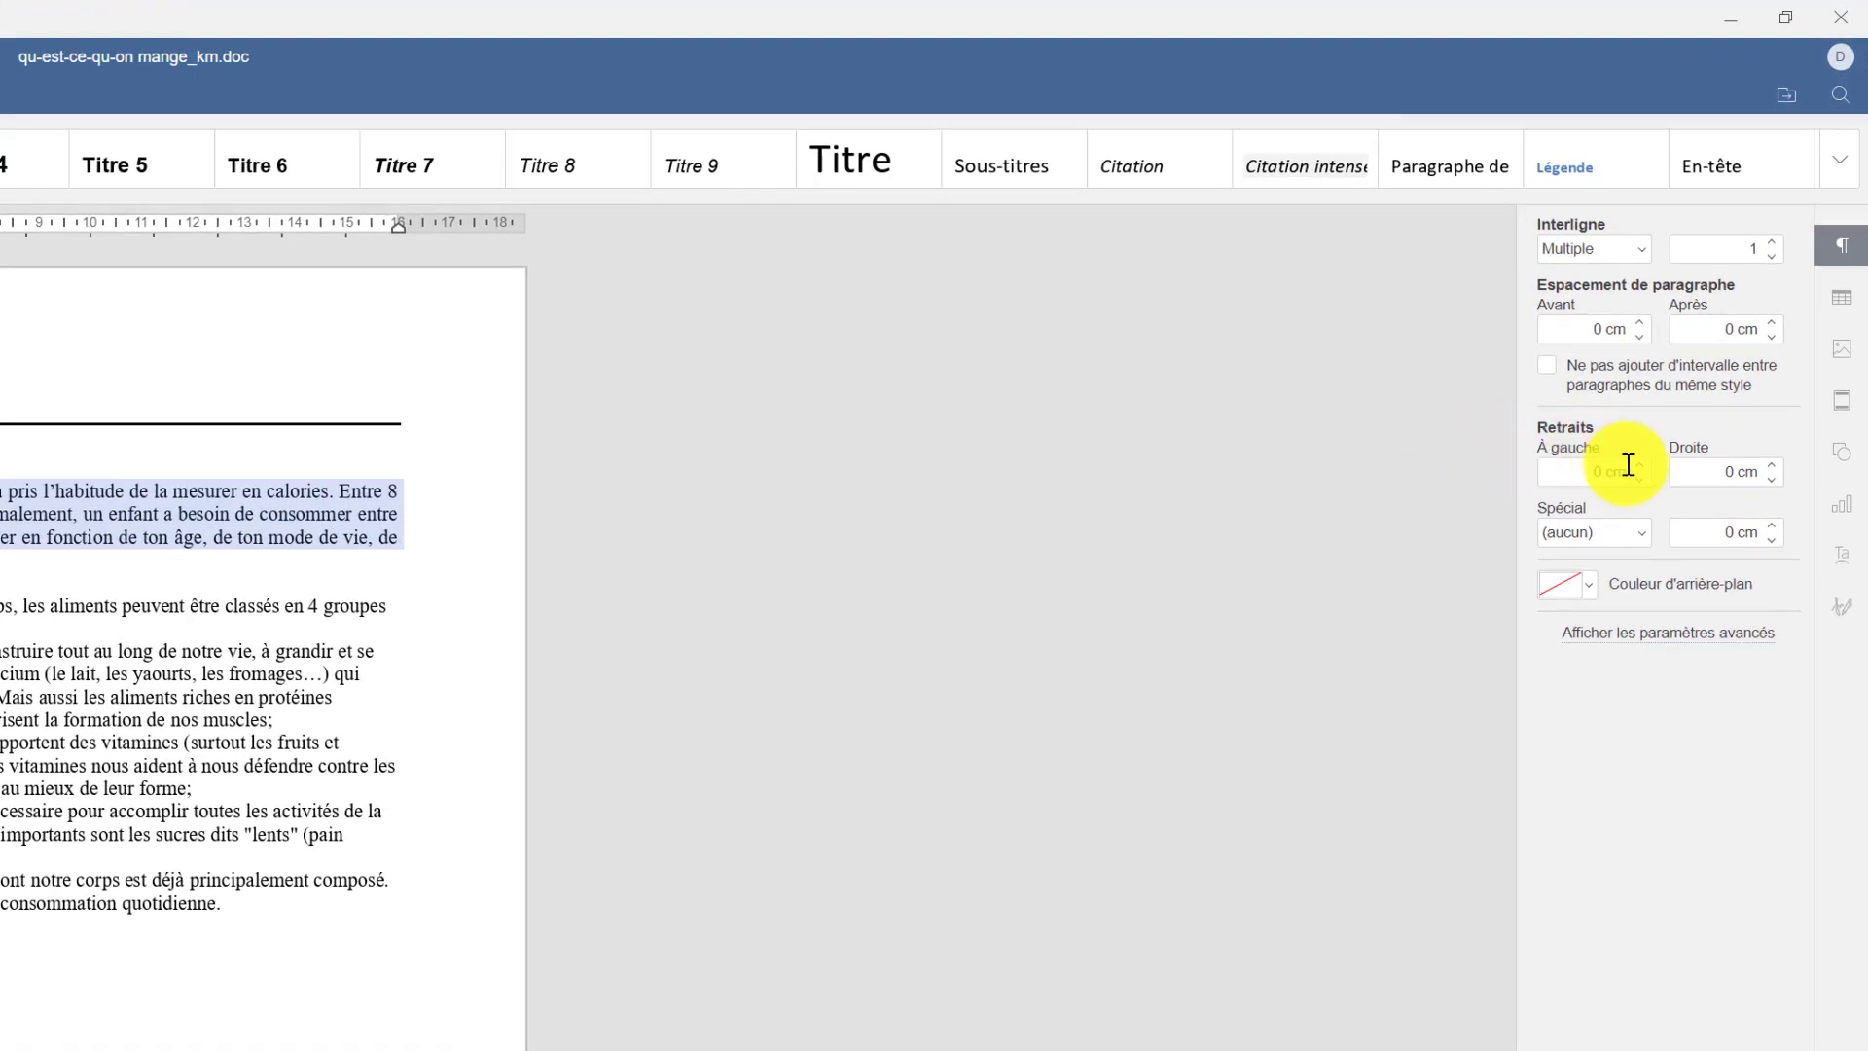
- Set the left indent of the "Cette énergie" paragraph to 2 cm
click(1639, 466)
click(1639, 466)
click(1640, 466)
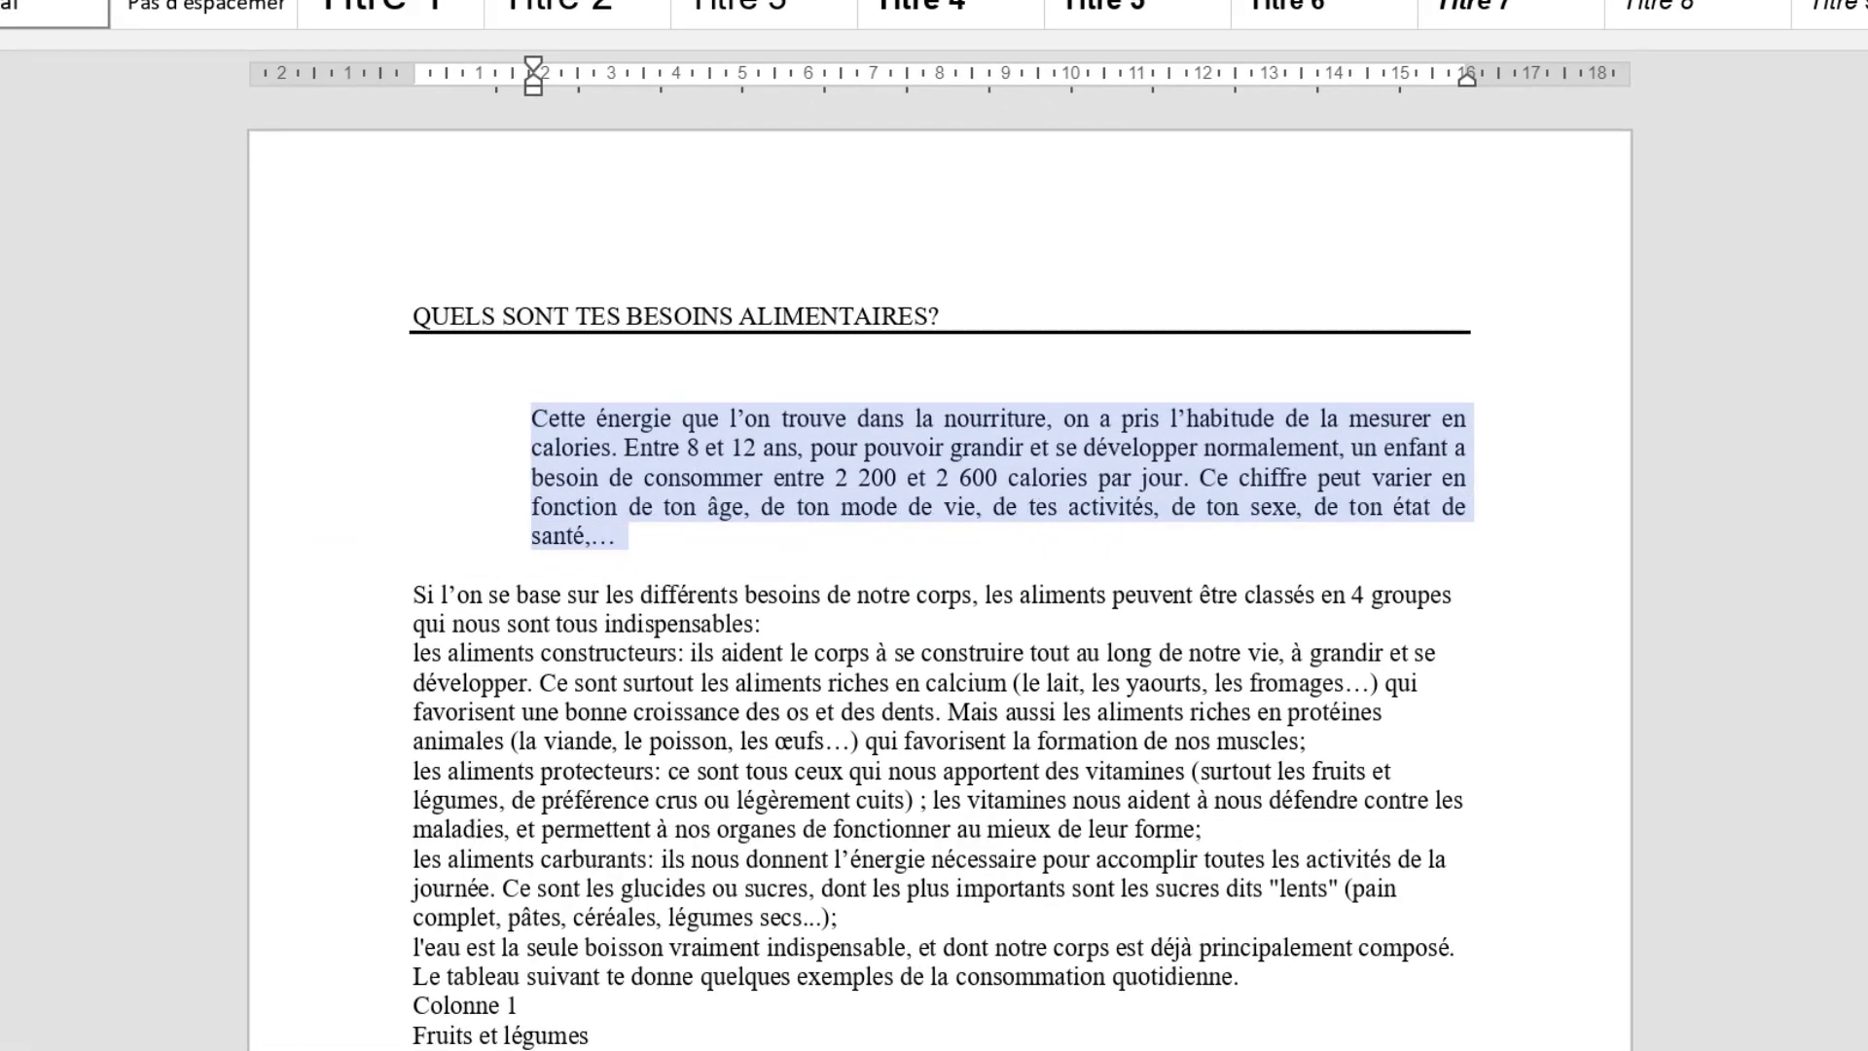
key(Up)
key(Up)
key(Up)
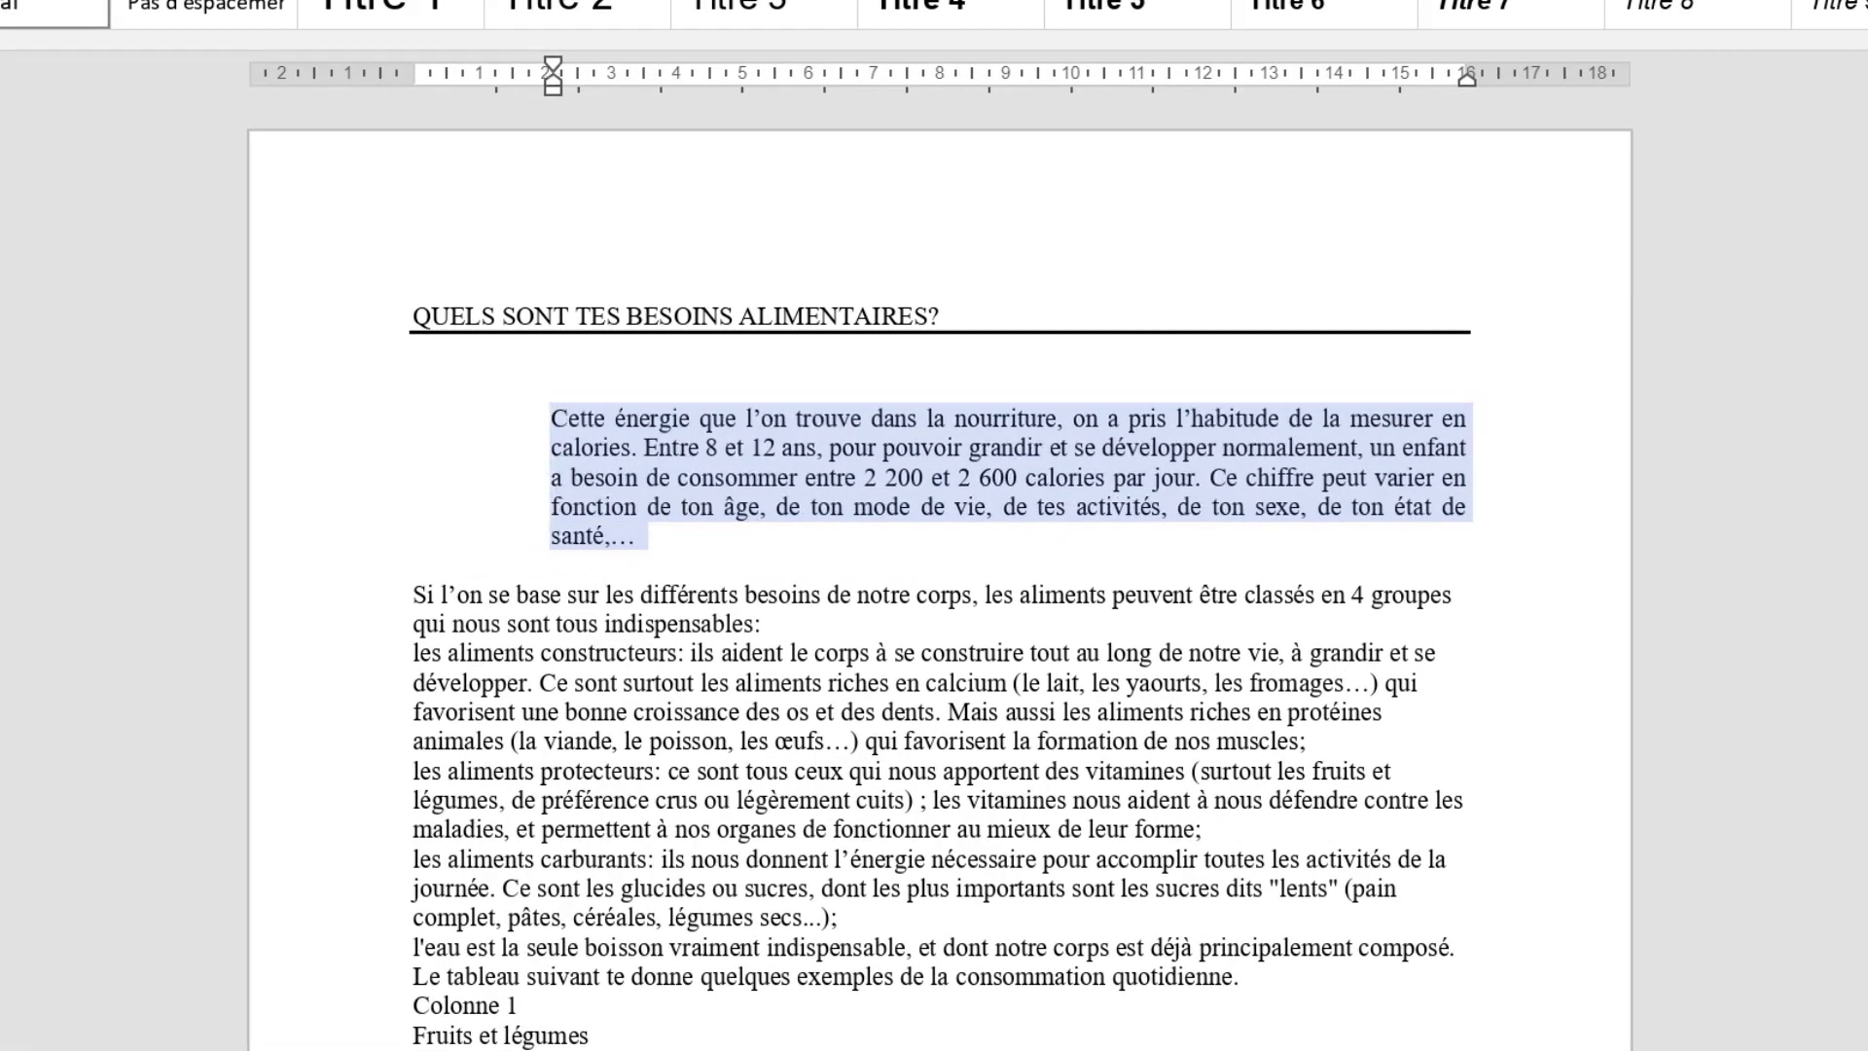
key(Down)
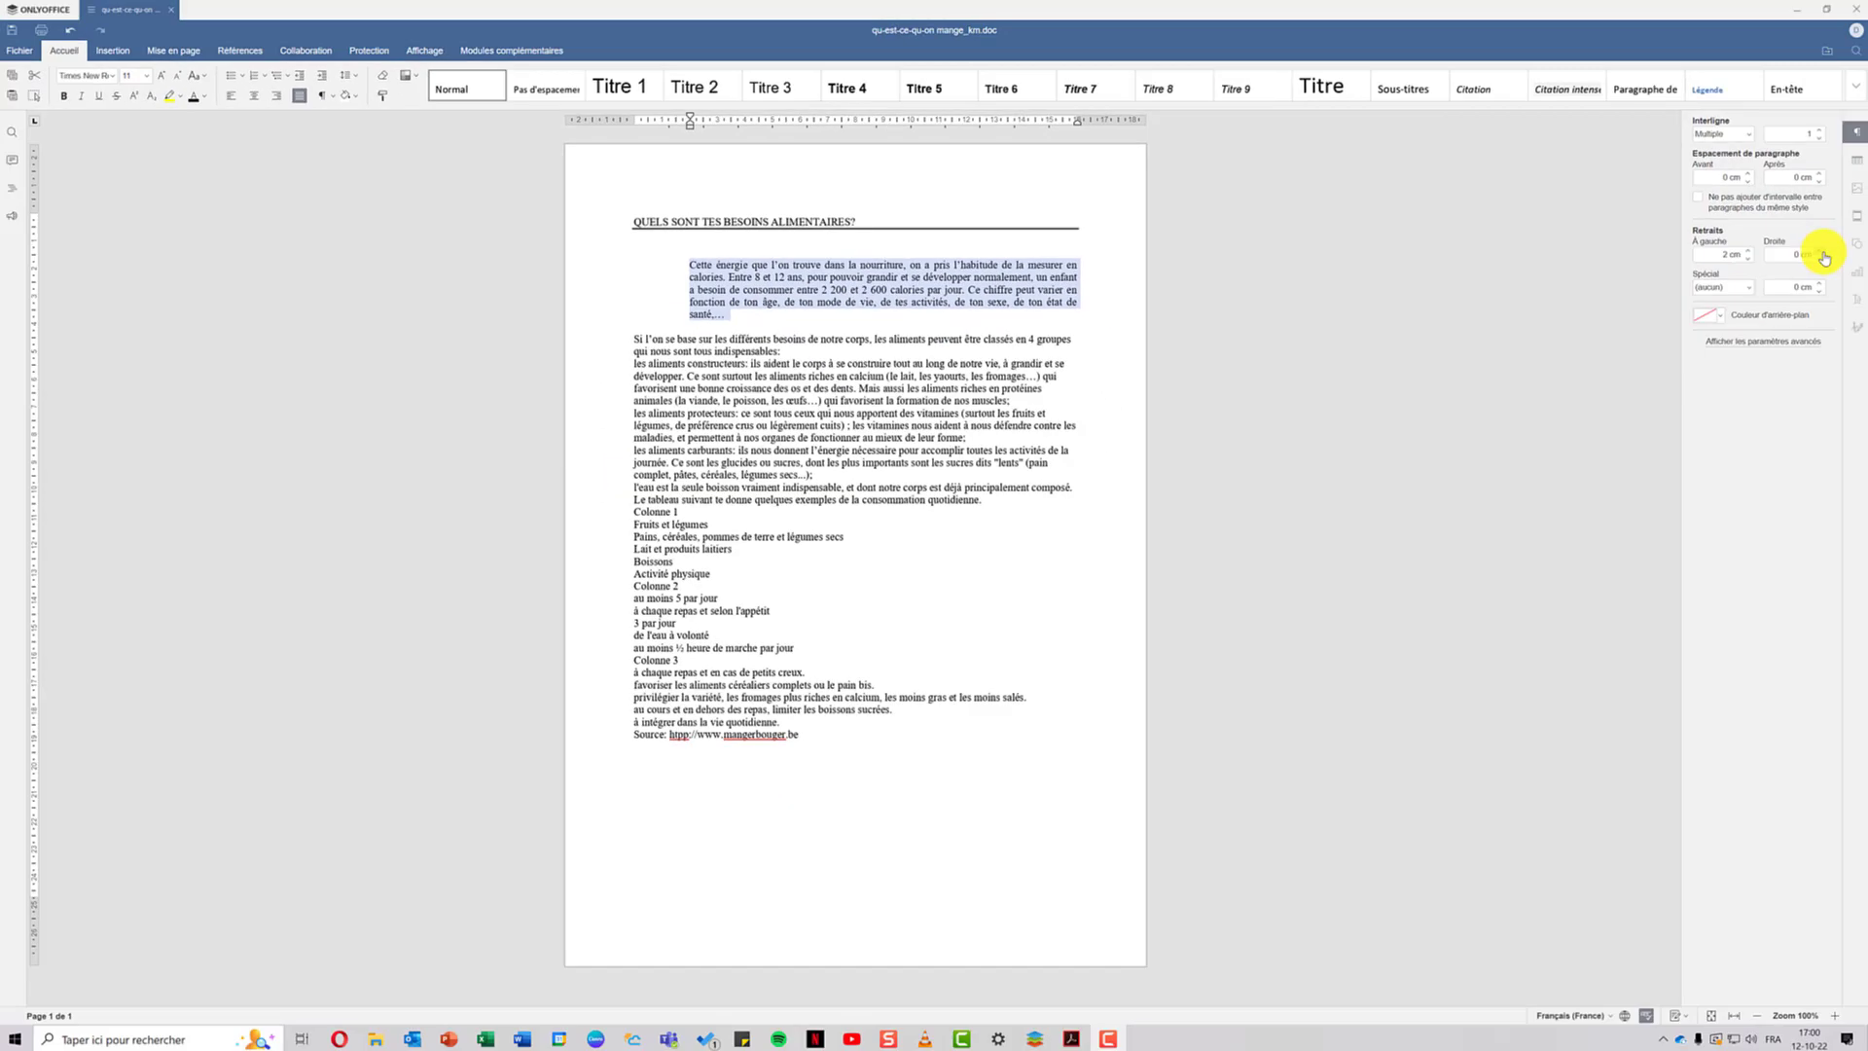
- Set the right indent of the "Cette énergie" paragraph to 2 cm
click(1818, 250)
click(1818, 250)
click(1817, 250)
click(1817, 250)
click(1818, 250)
click(1818, 250)
click(1818, 250)
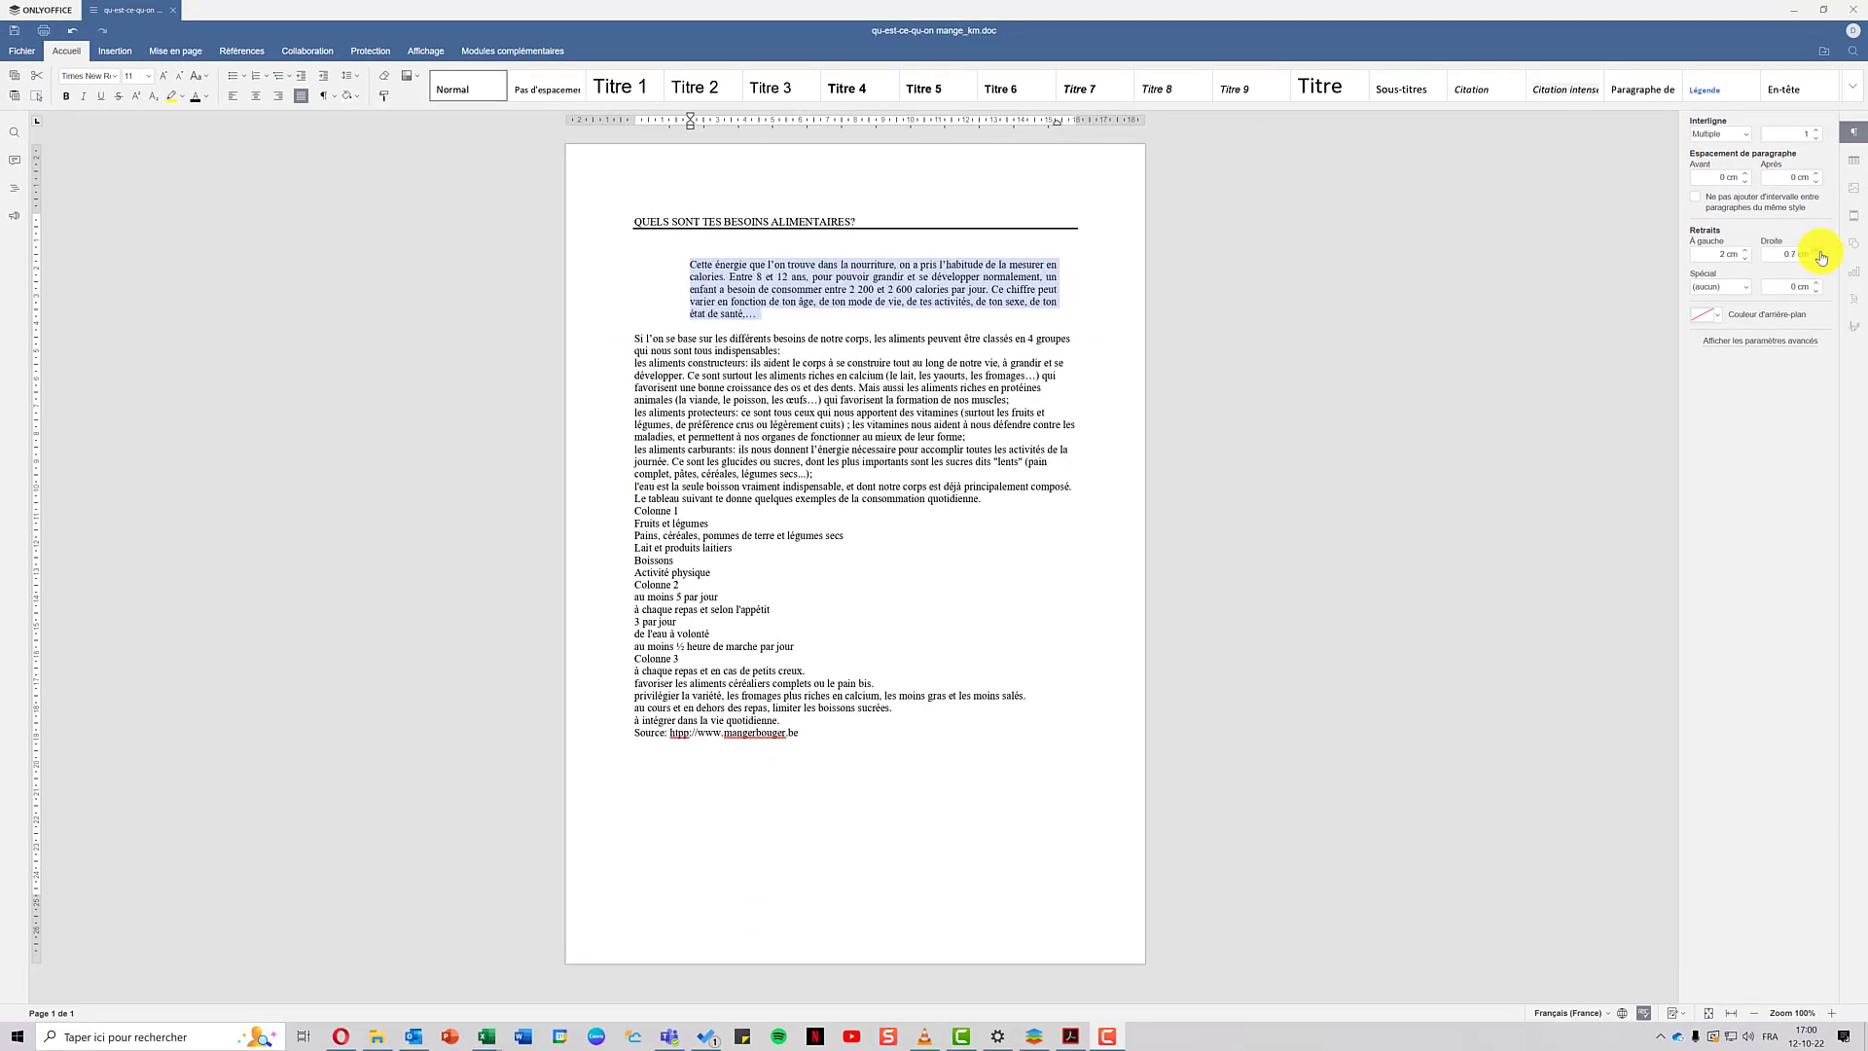
click(1818, 250)
click(1818, 250)
click(1818, 250)
click(1818, 250)
click(1818, 250)
click(1818, 250)
click(1818, 250)
click(1817, 250)
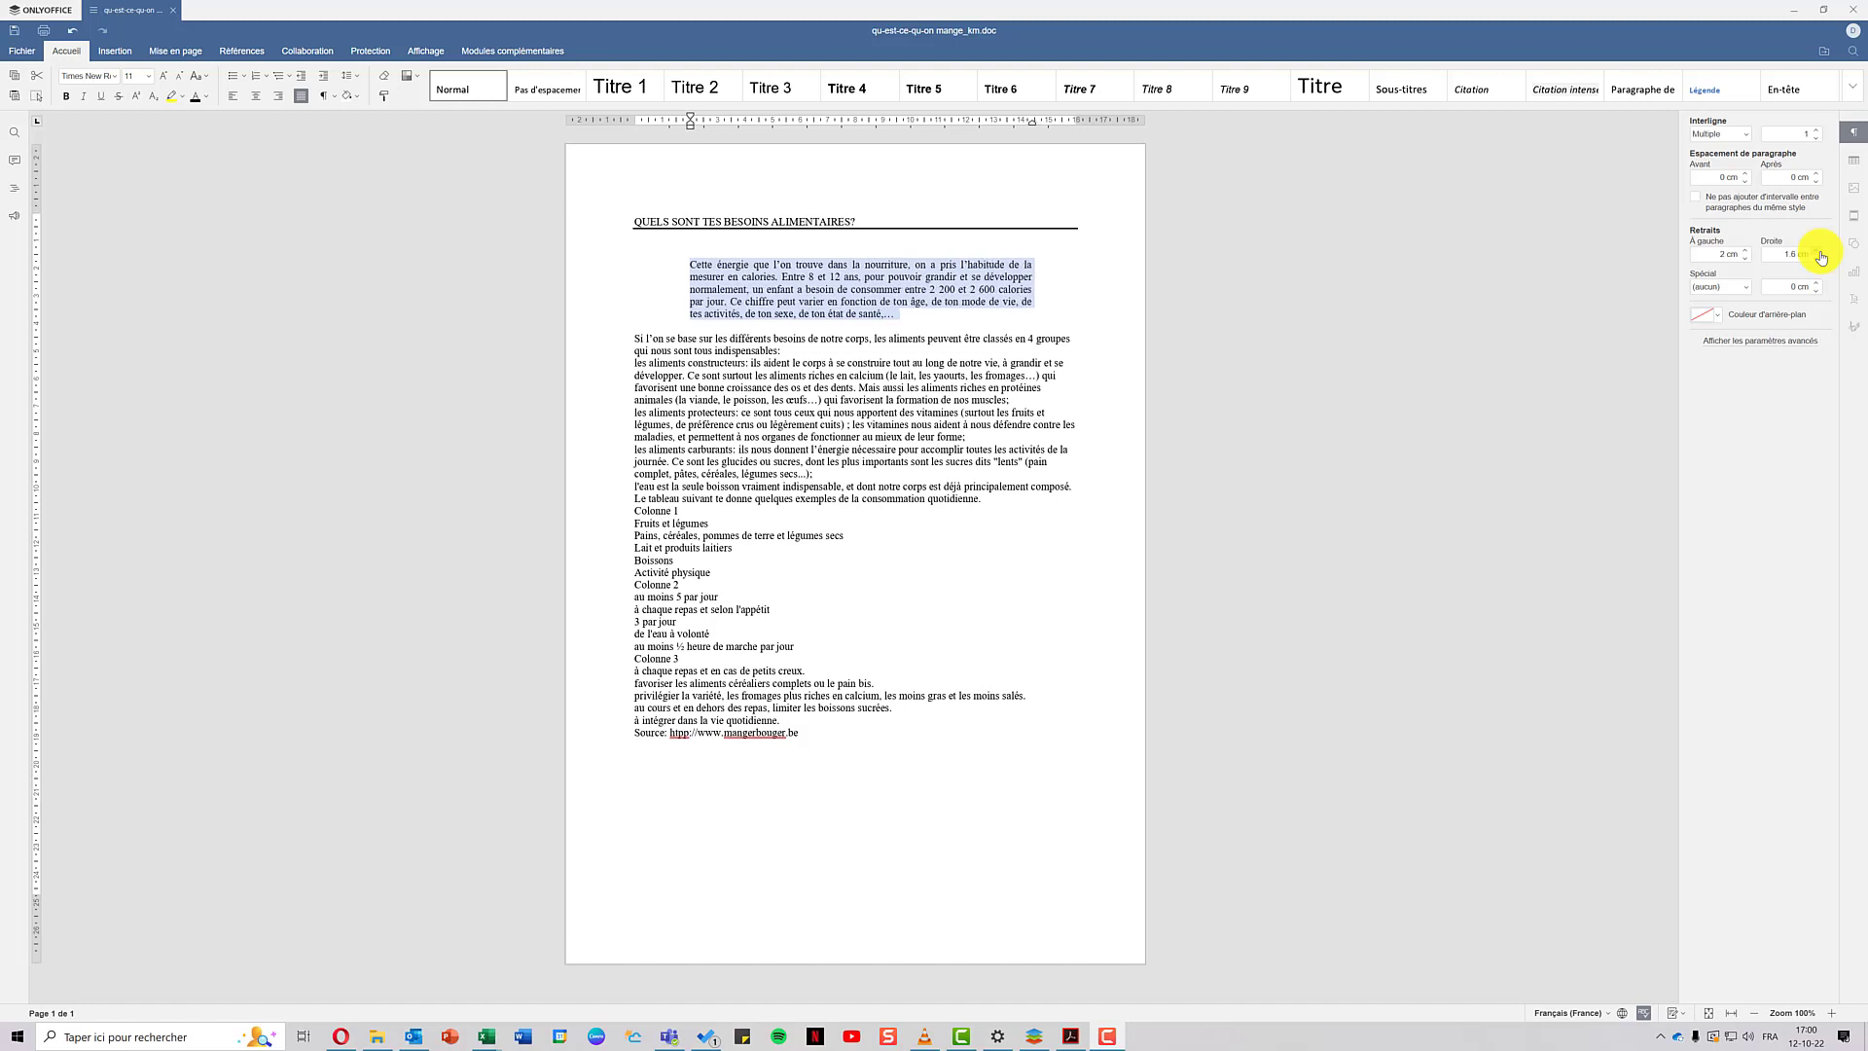
click(1818, 251)
click(1818, 250)
click(1818, 250)
click(1818, 250)
click(1818, 250)
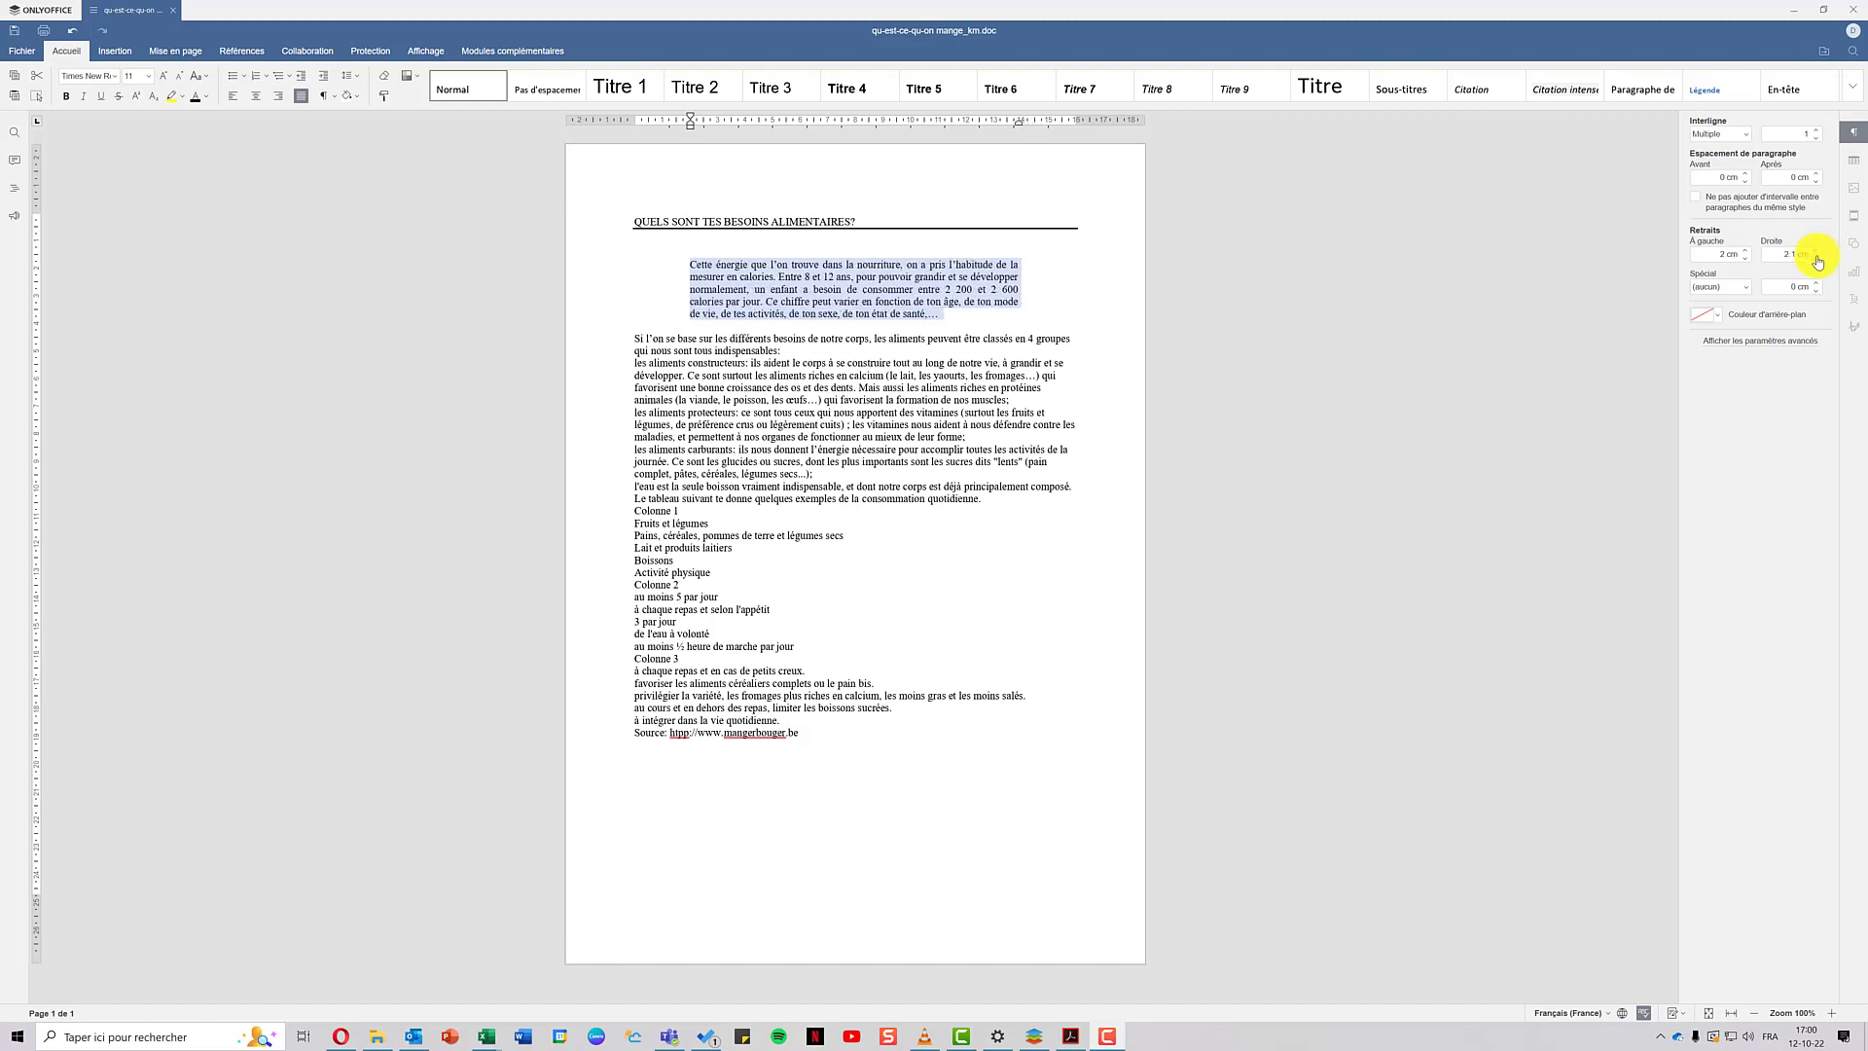
click(1817, 259)
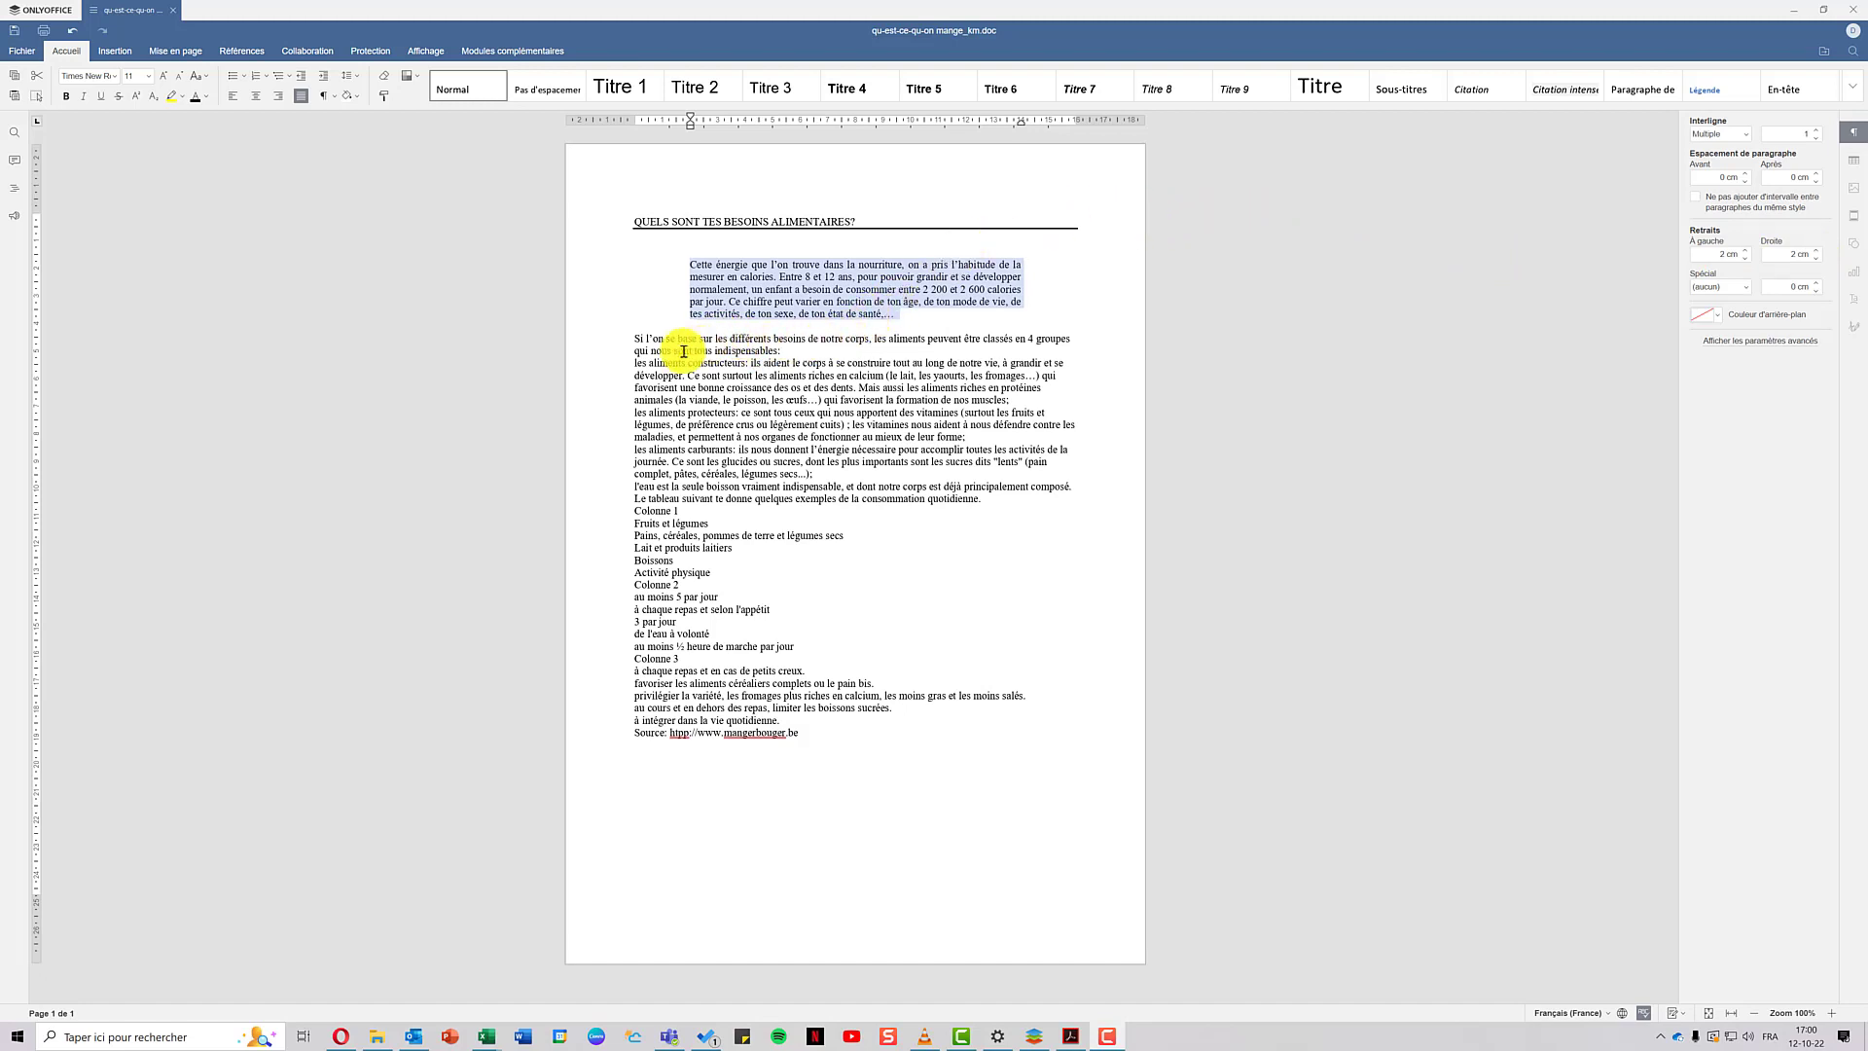
- Insert a blank line after "qui nous sont tous indispensables:" and apply a solid round bullet to the "les aliments constructeurs" paragraph
click(792, 348)
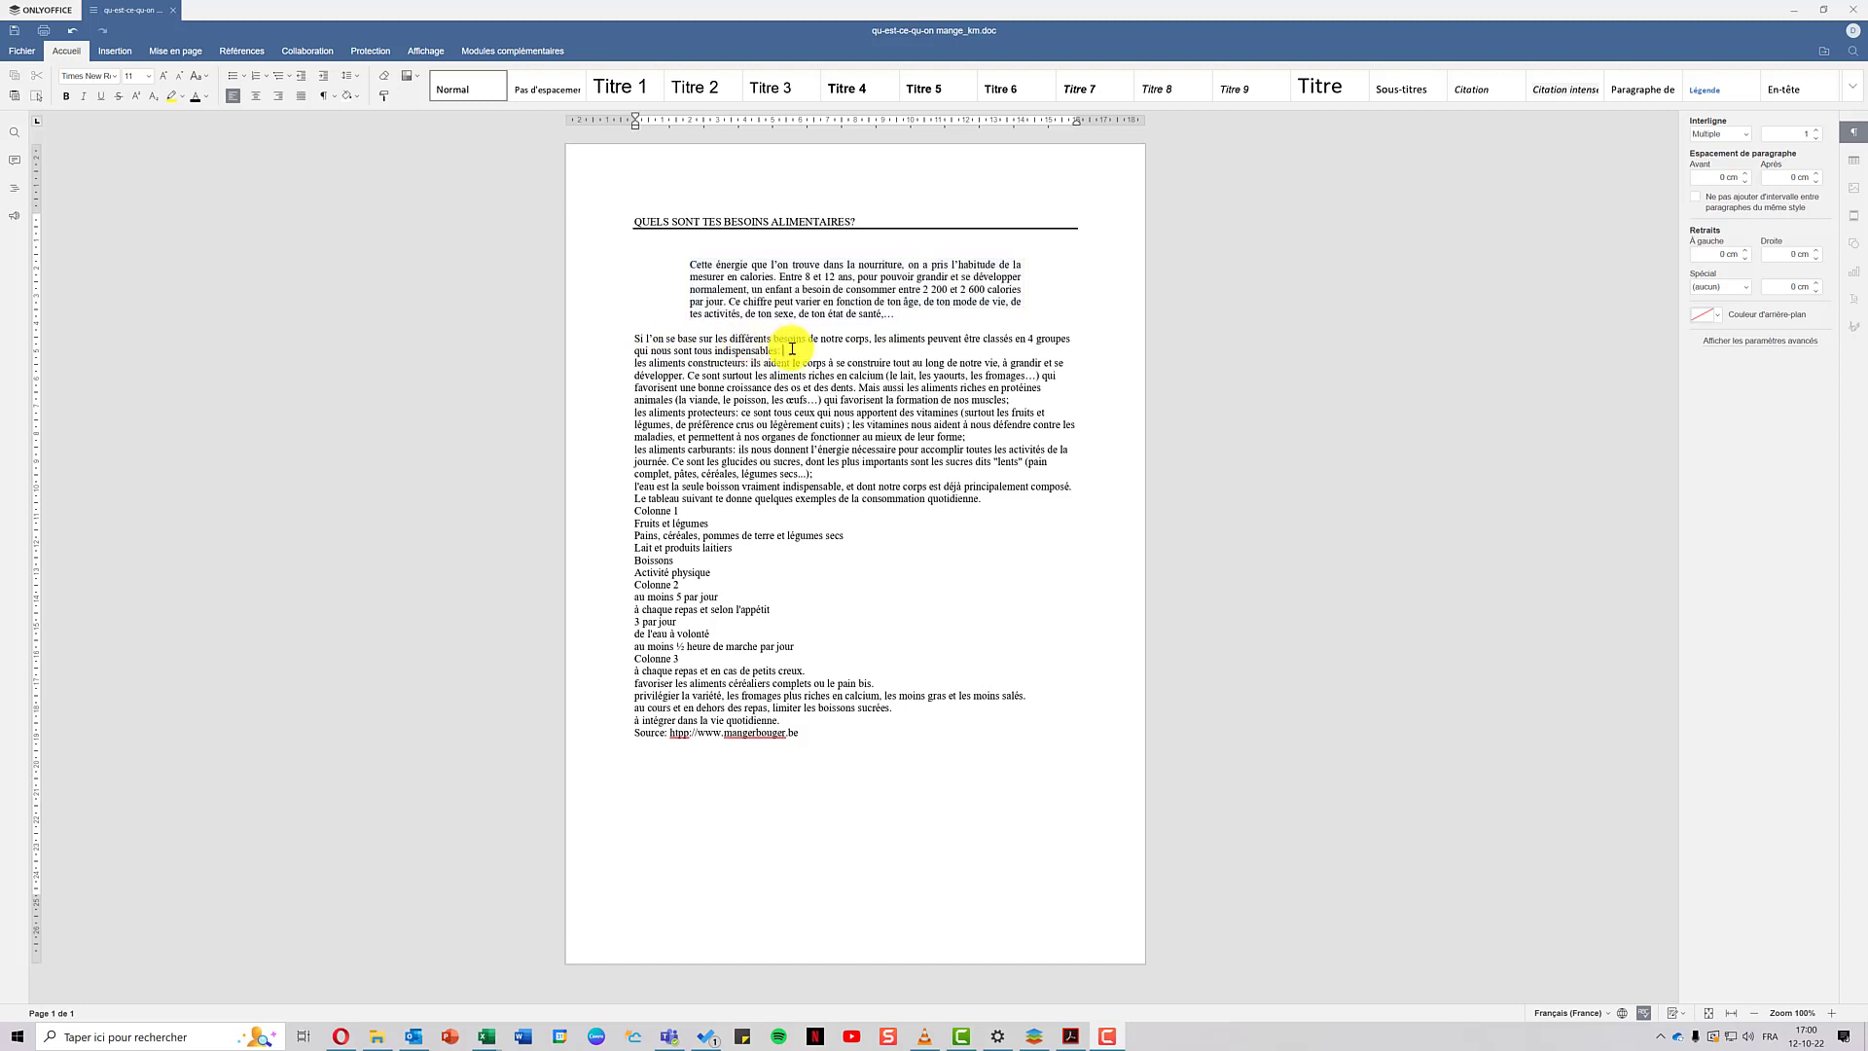
key(Return)
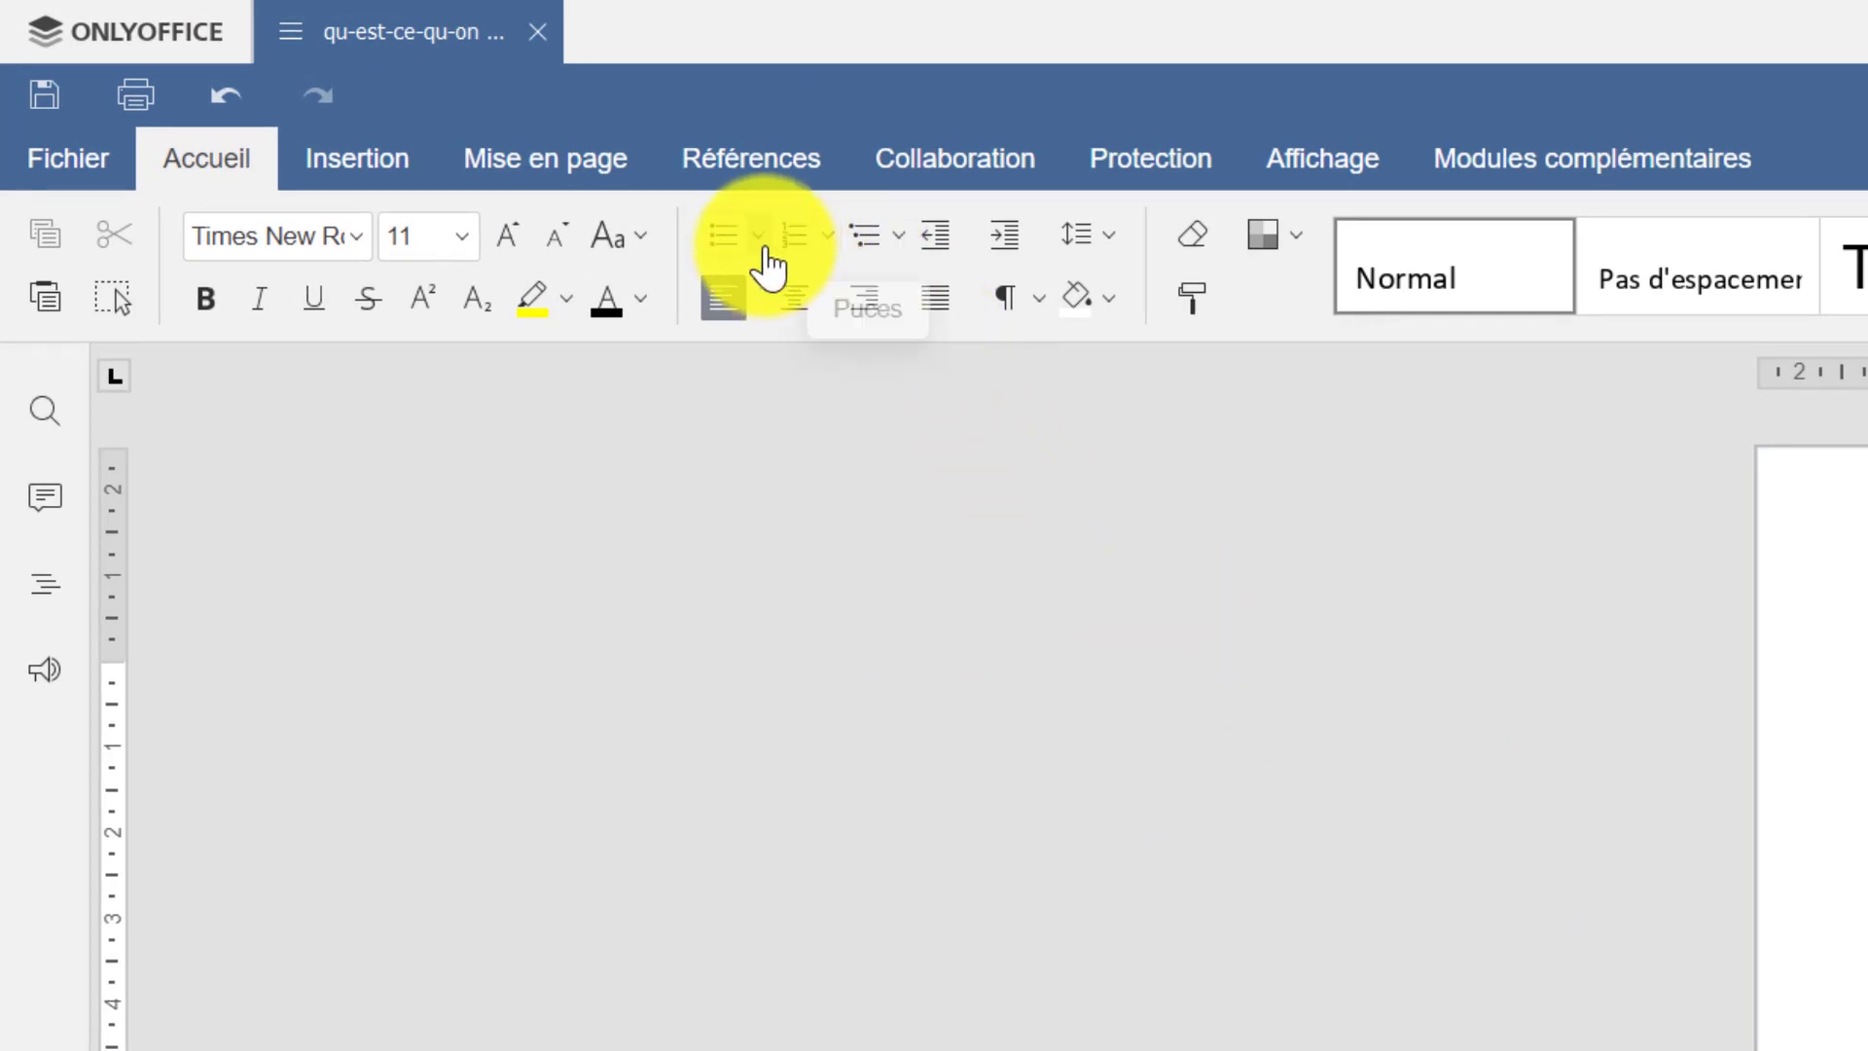
click(761, 243)
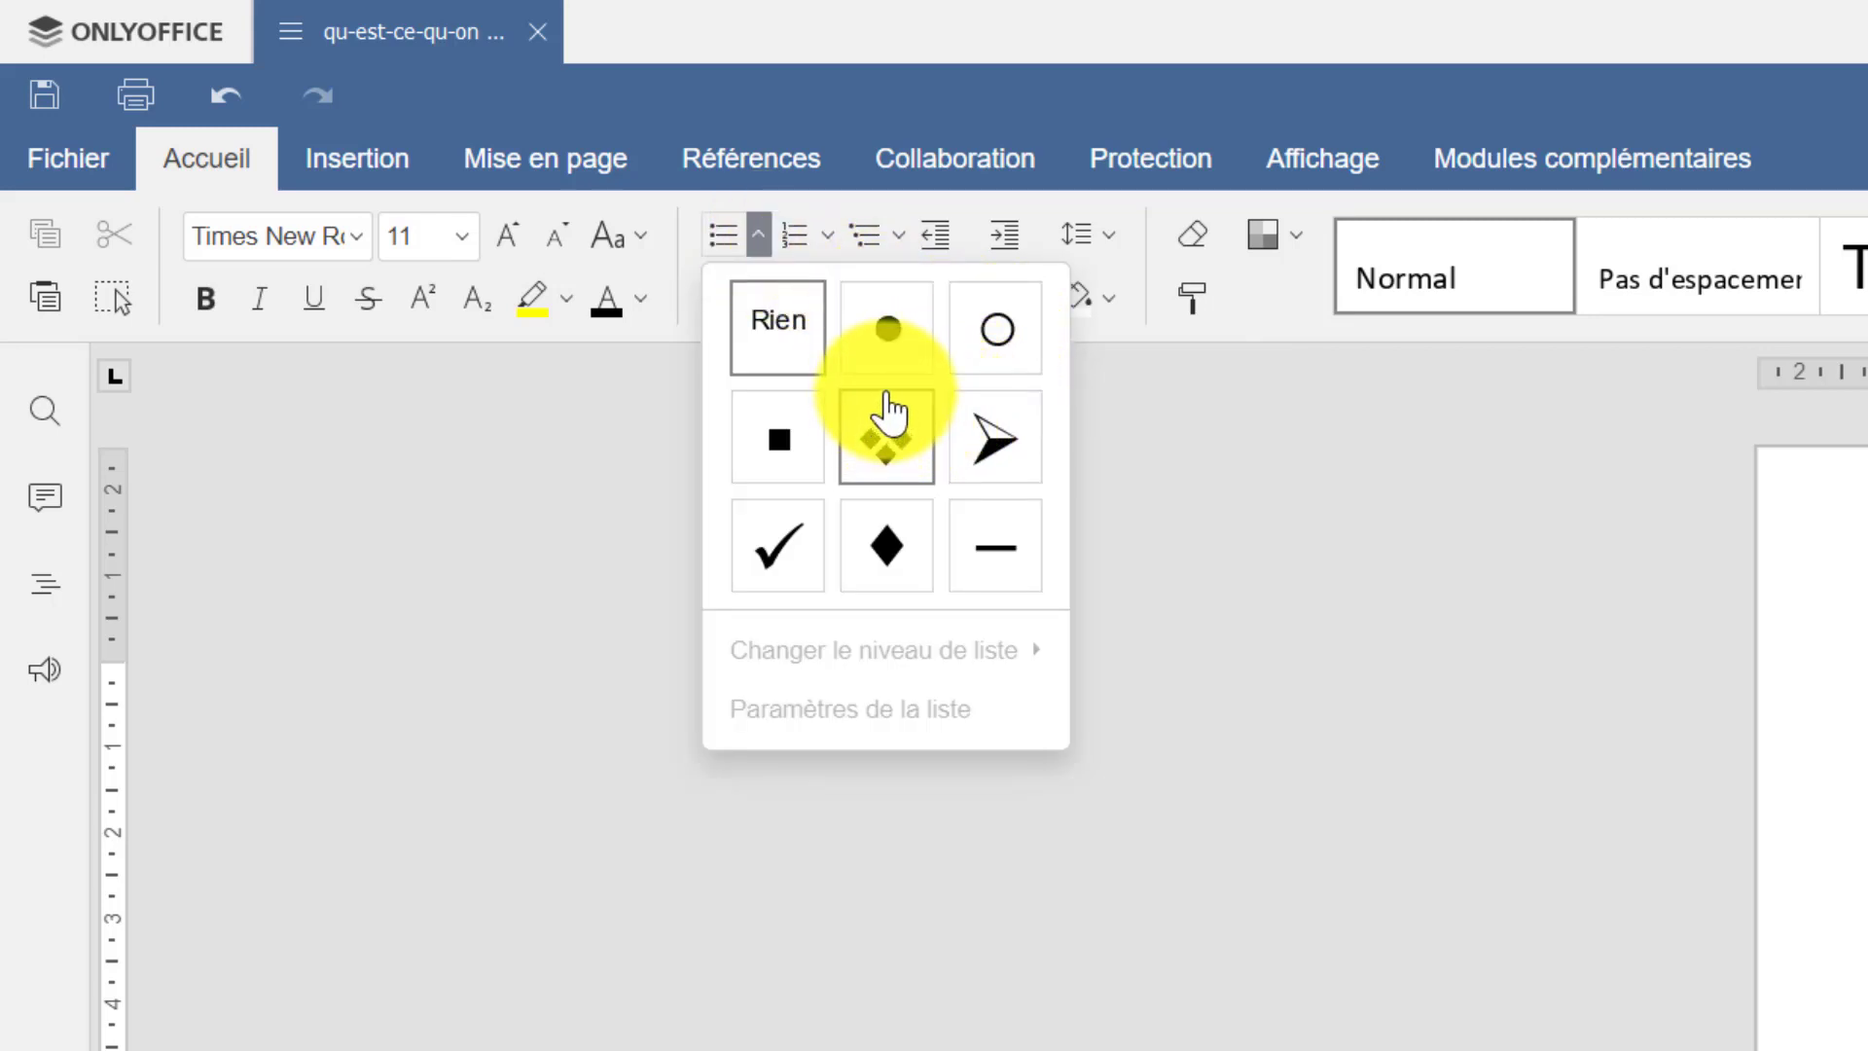
click(891, 335)
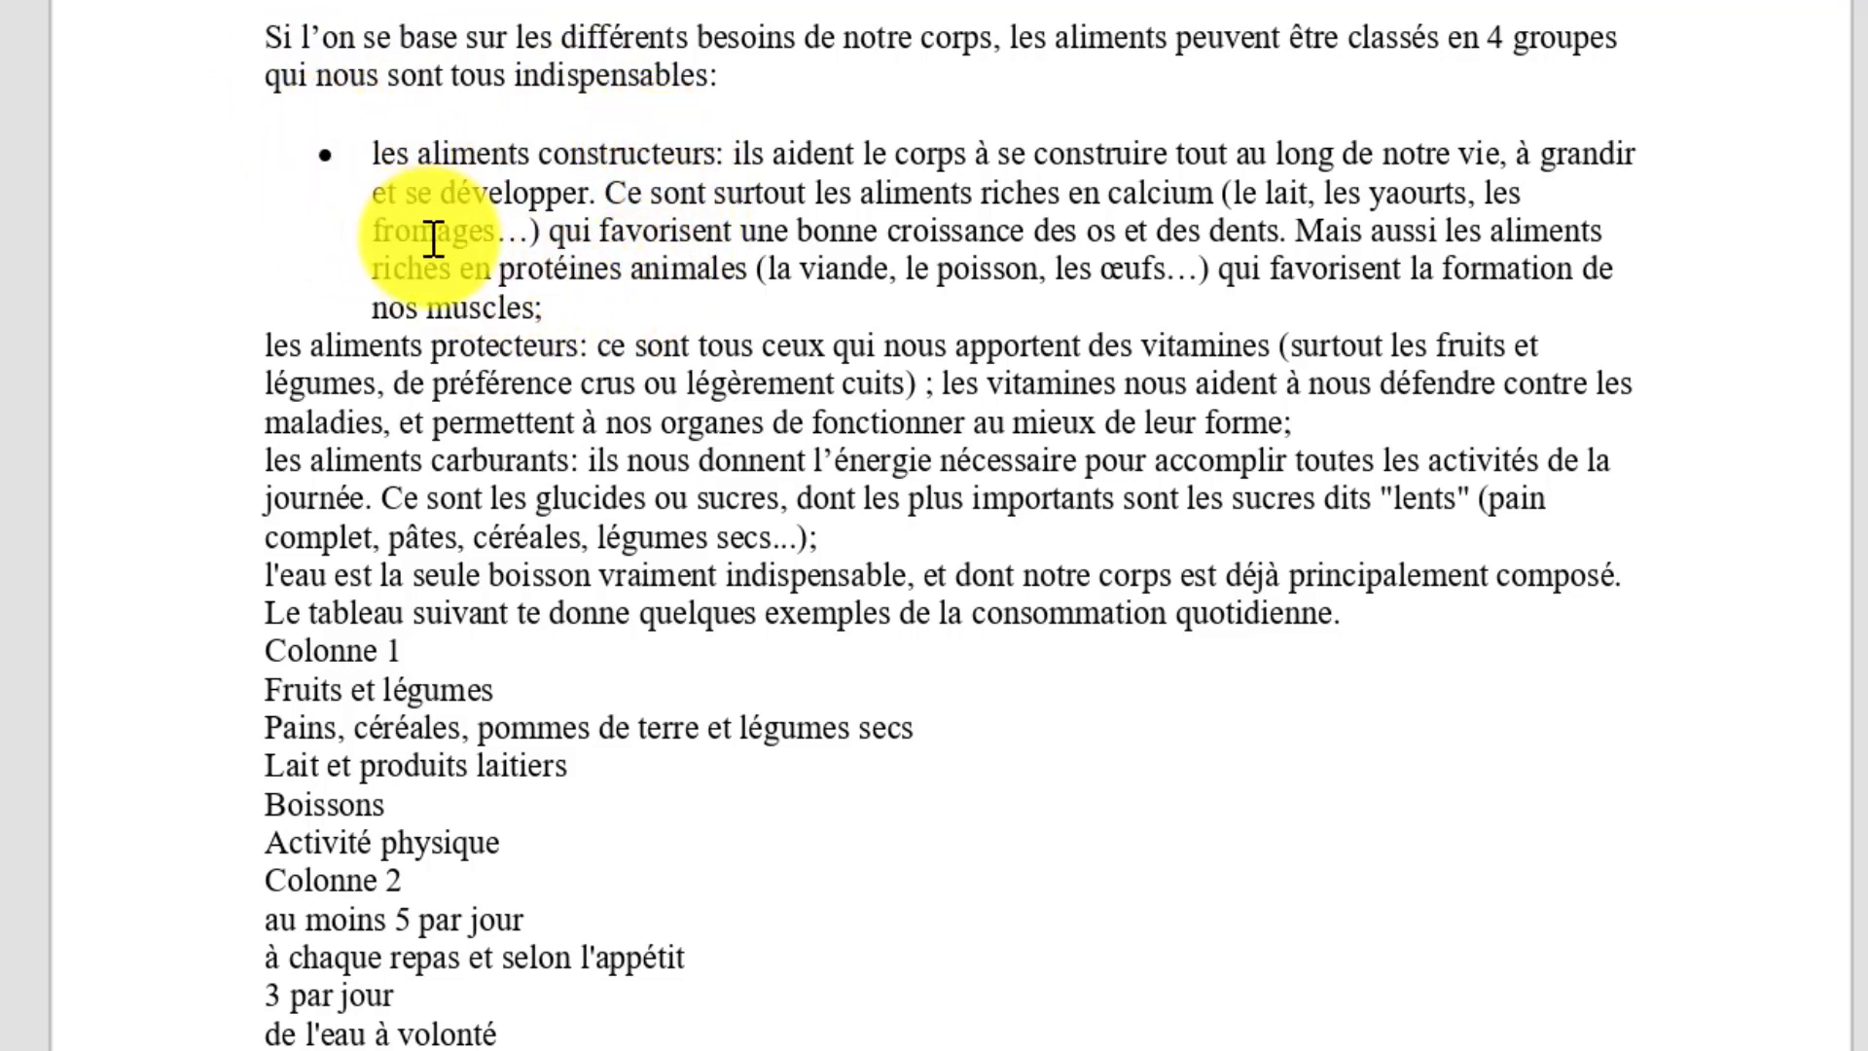
- Apply the same round bullet to the "les aliments protecteurs", "les aliments carburants" and "l'eau est la seule boisson" paragraphs
click(264, 349)
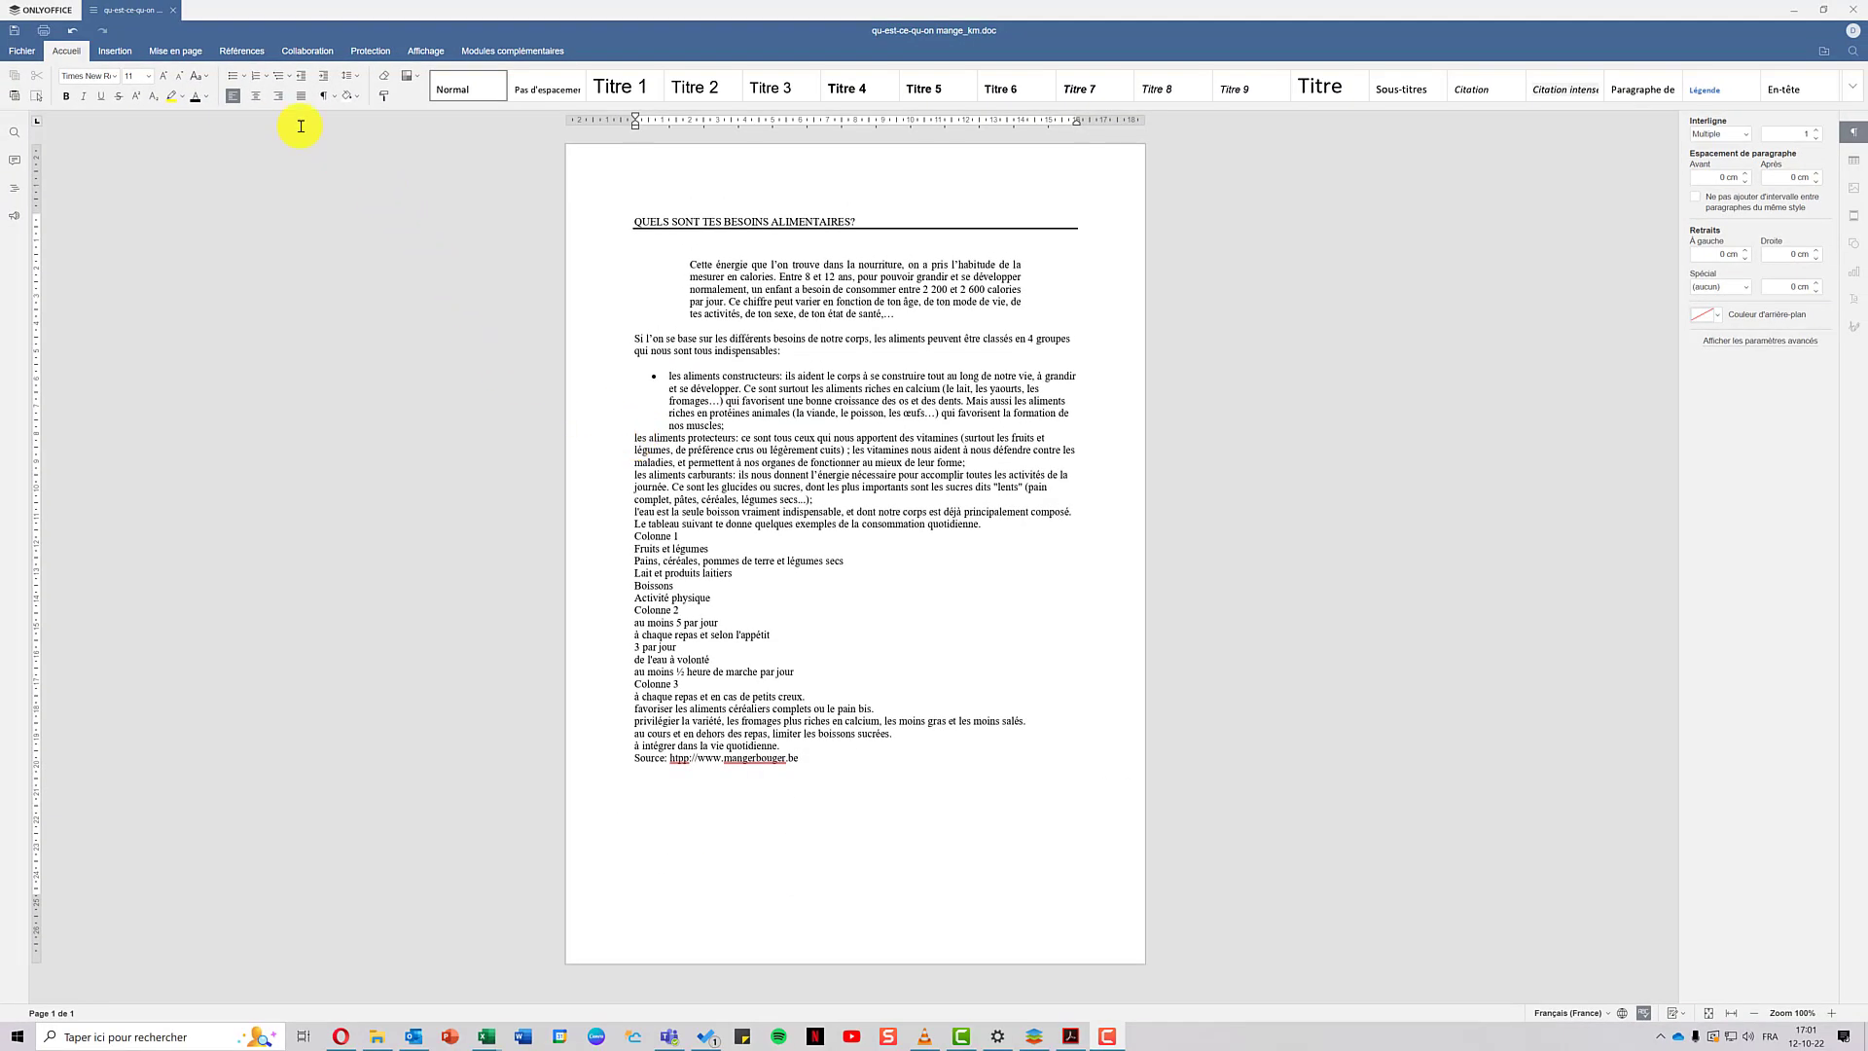
click(244, 76)
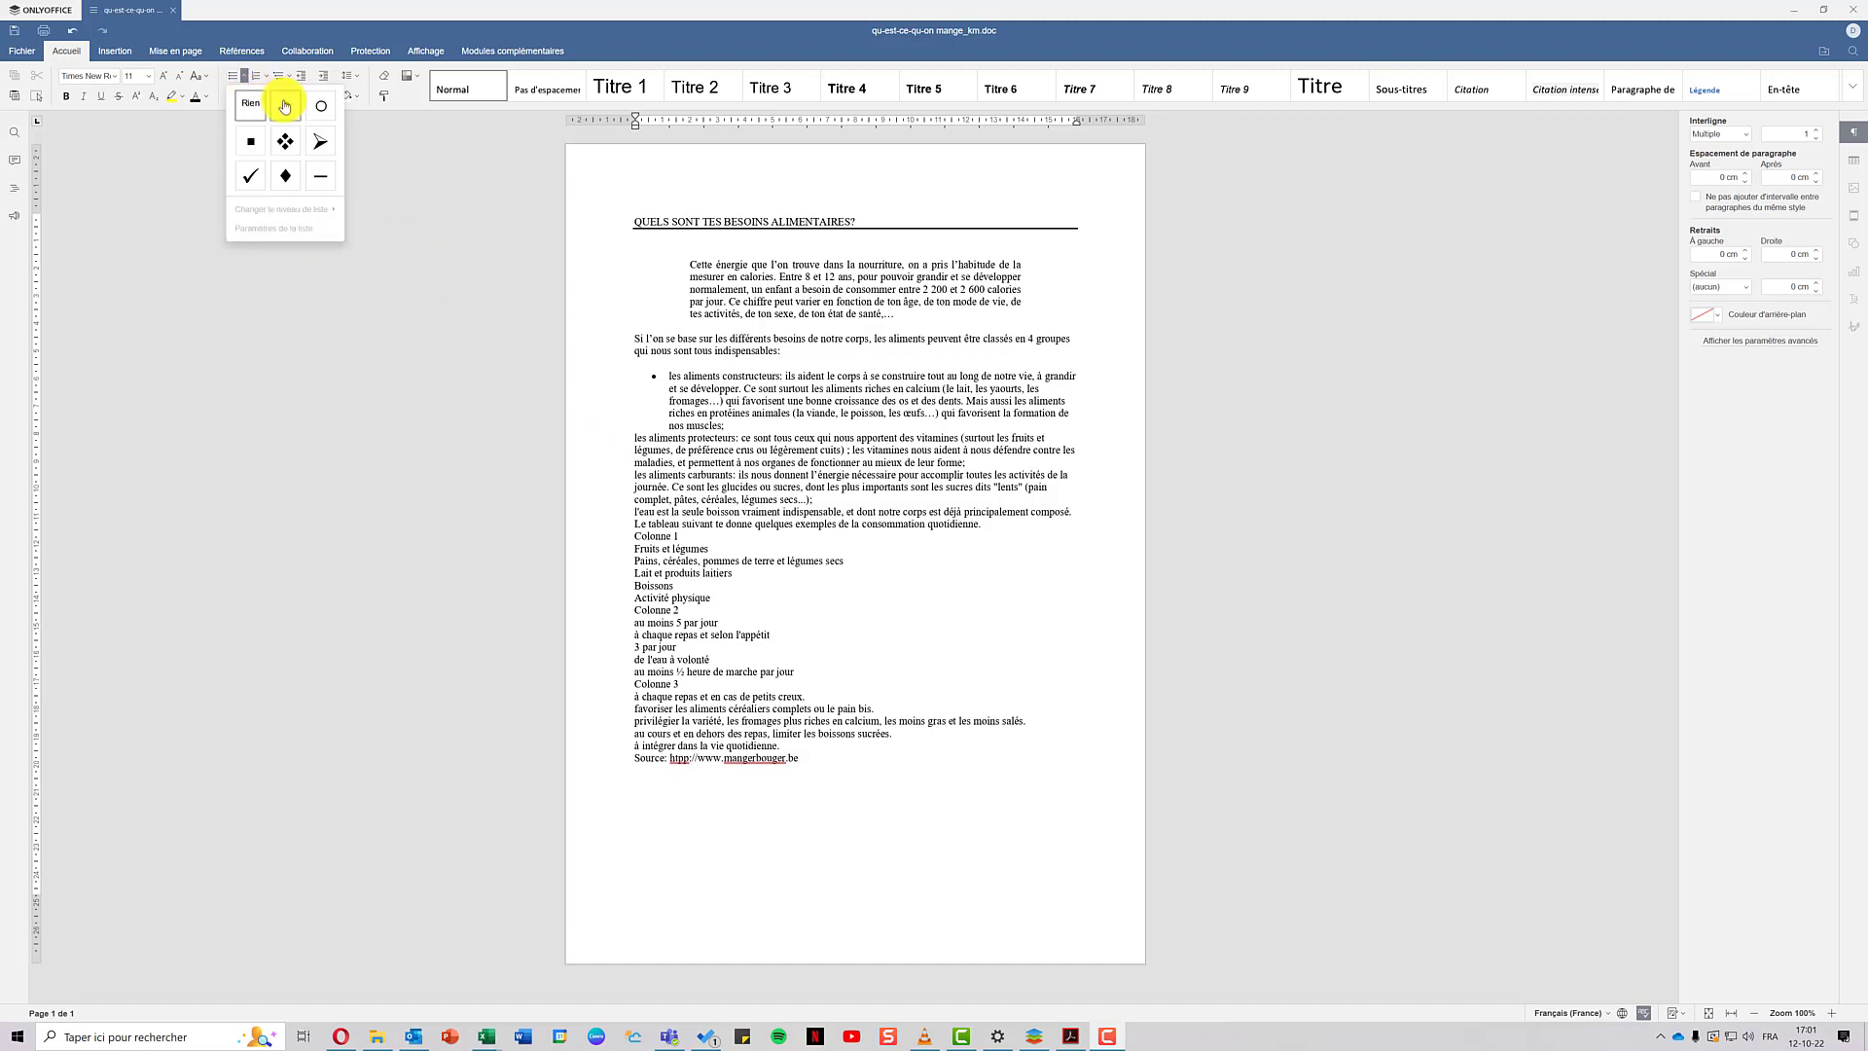
click(285, 106)
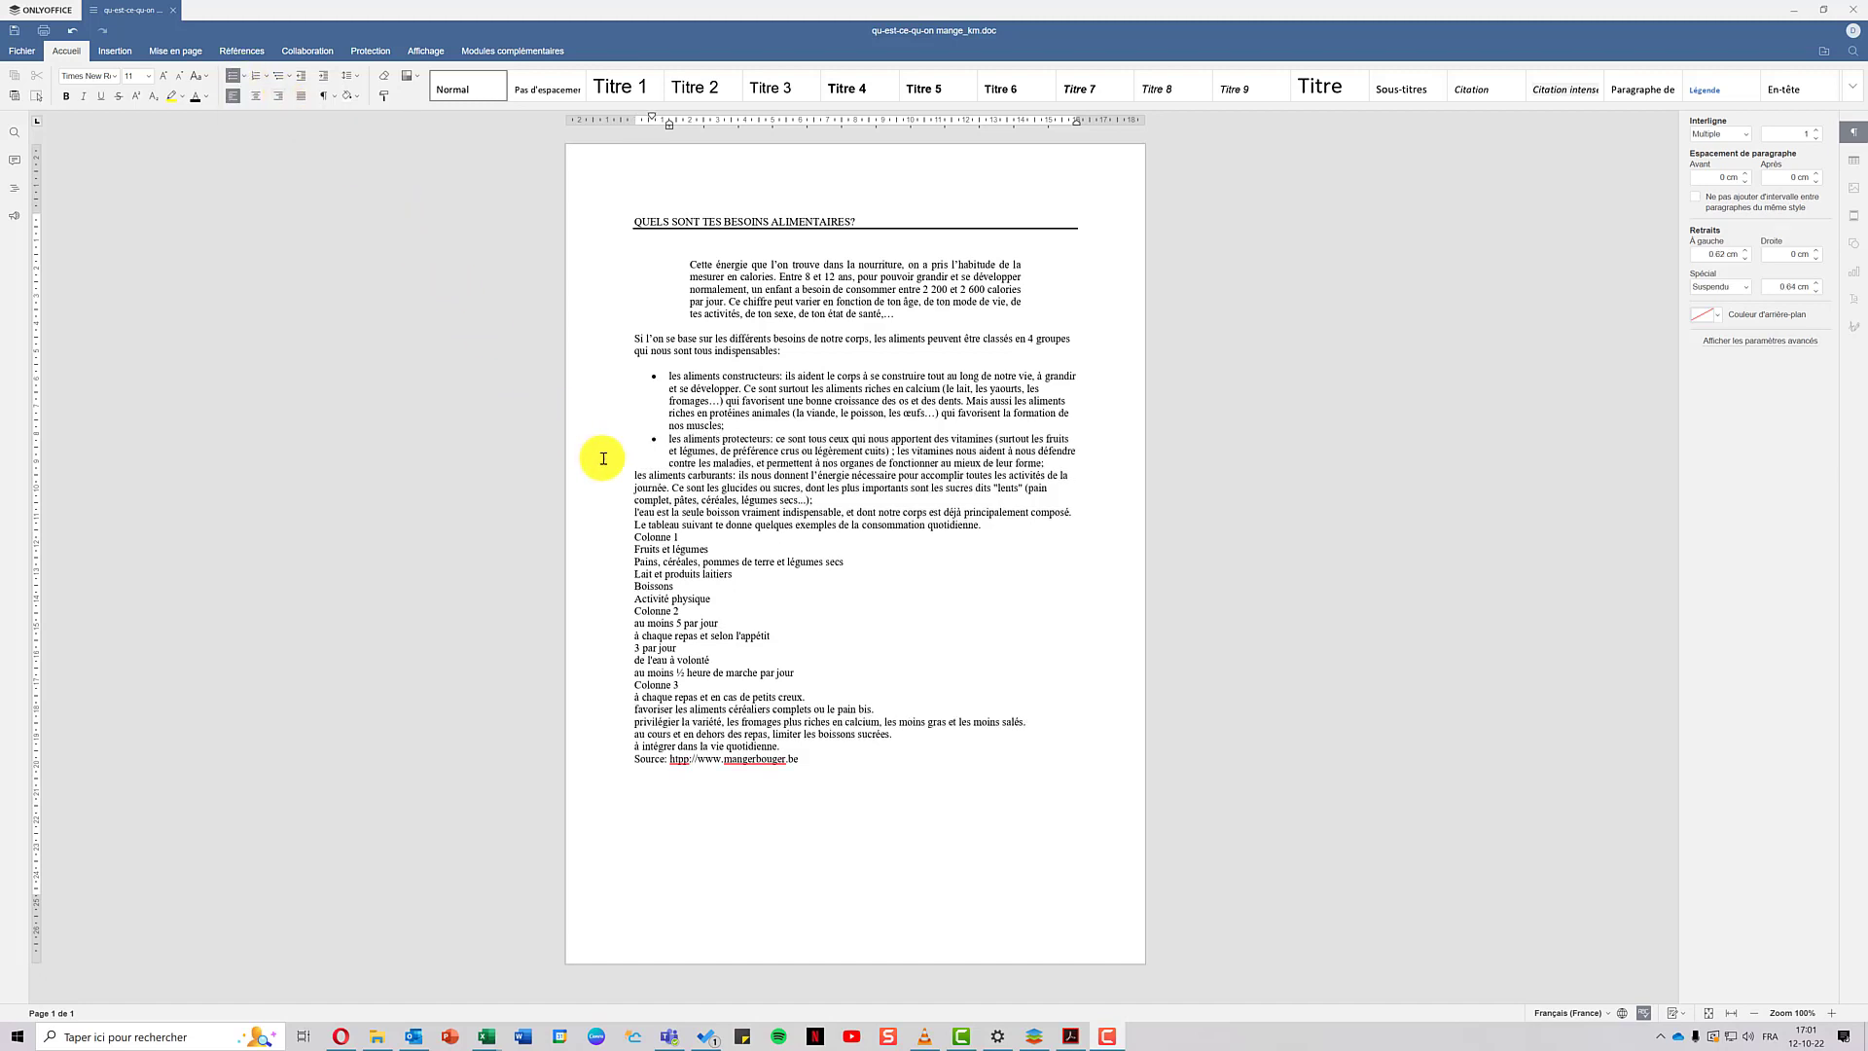
click(631, 475)
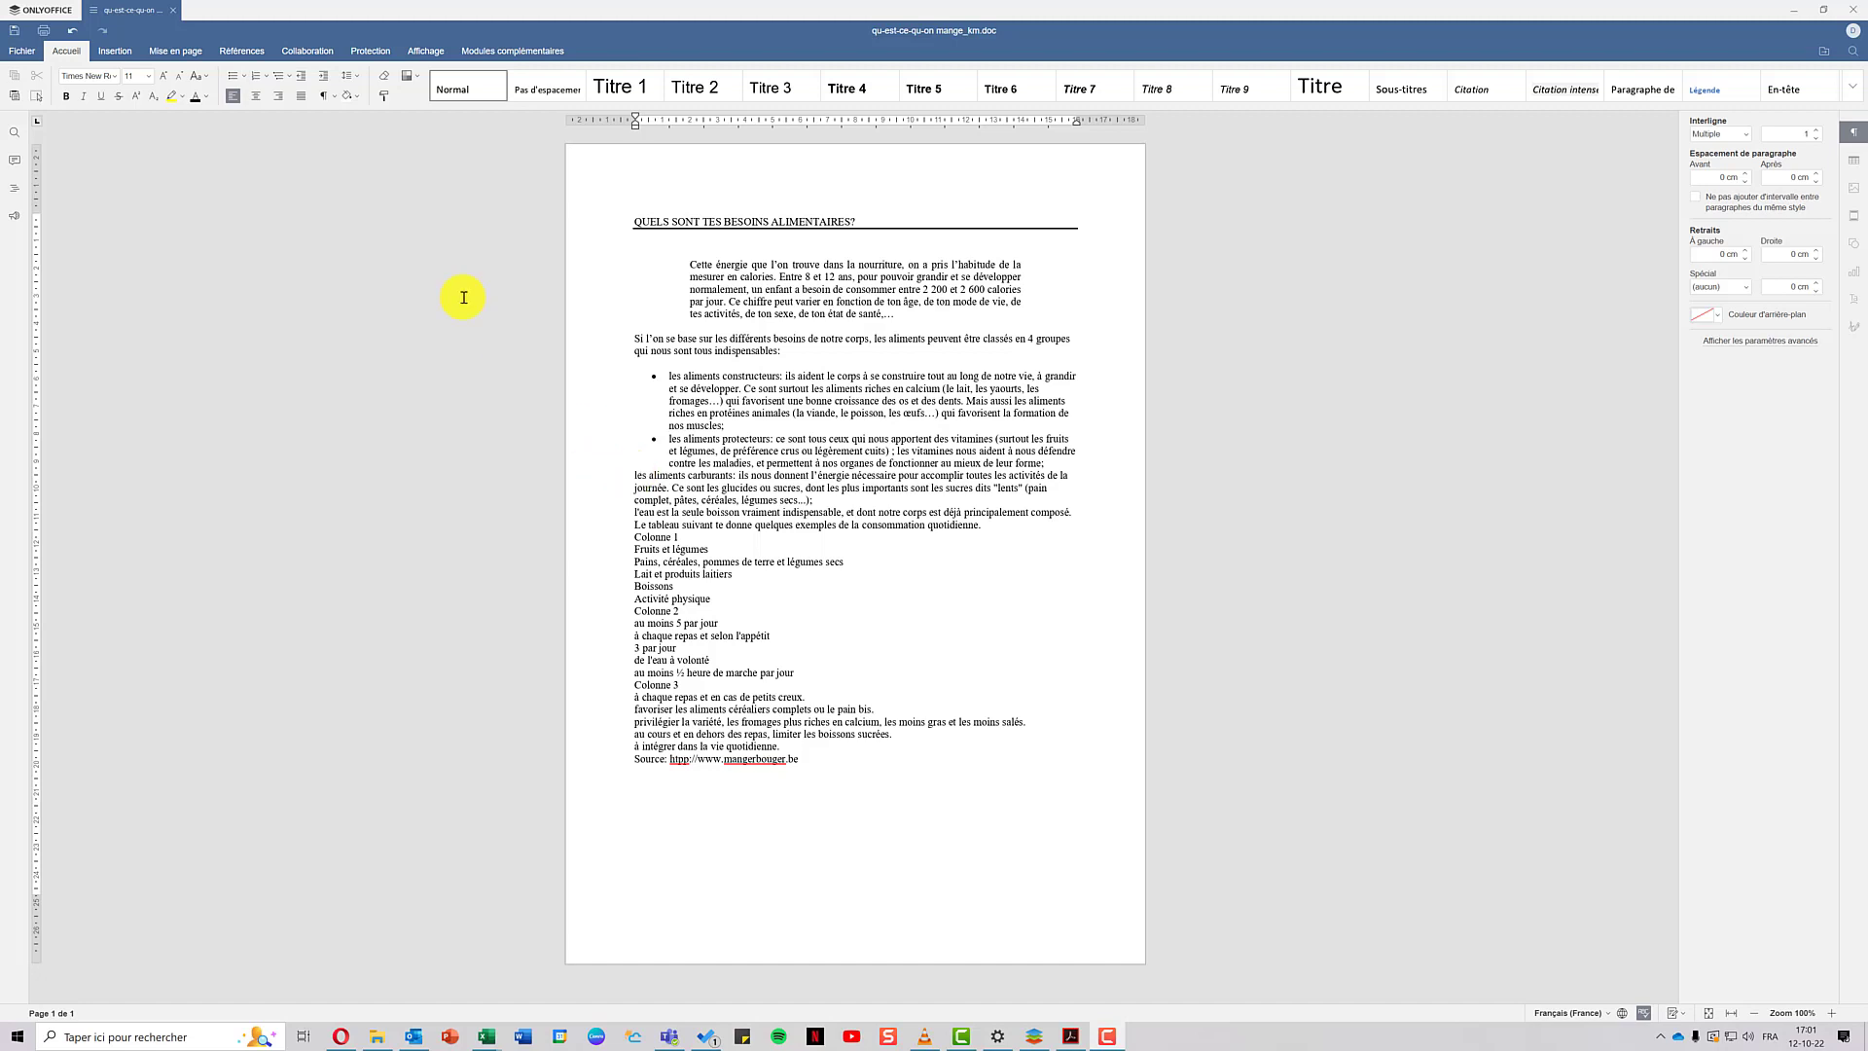
click(233, 76)
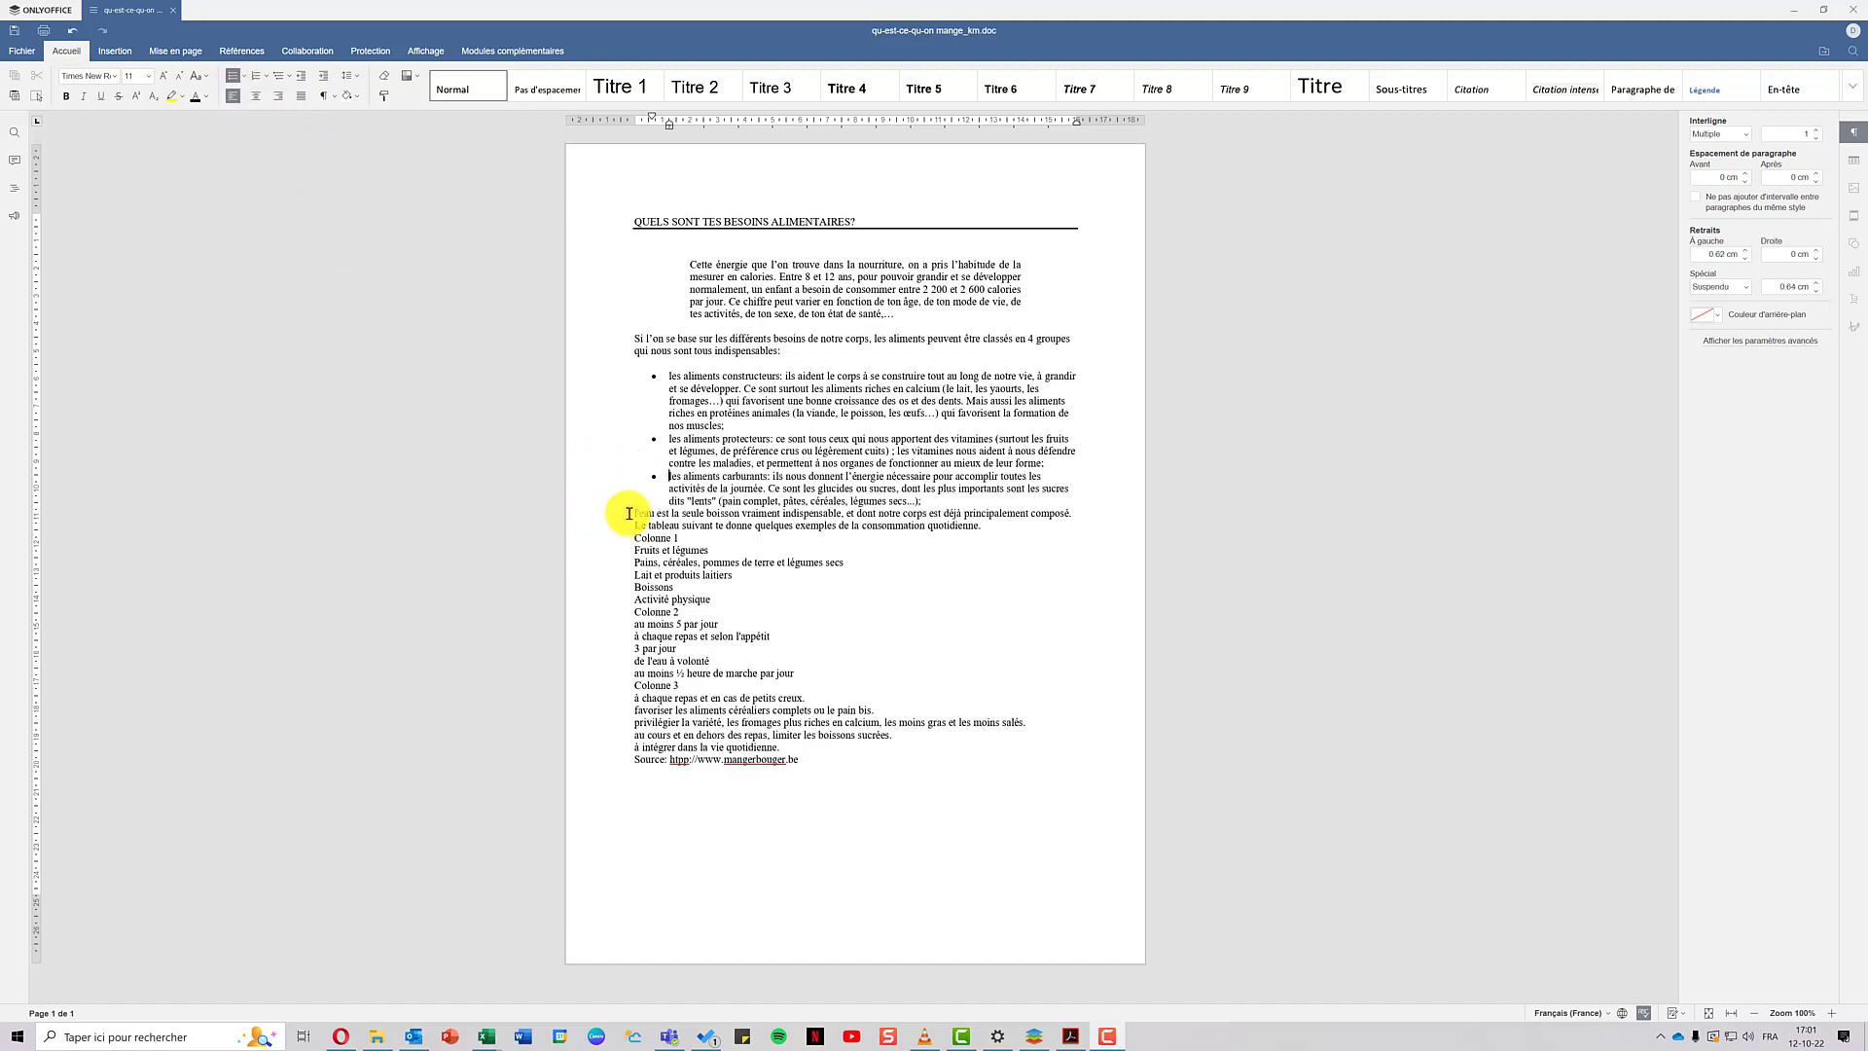
click(632, 513)
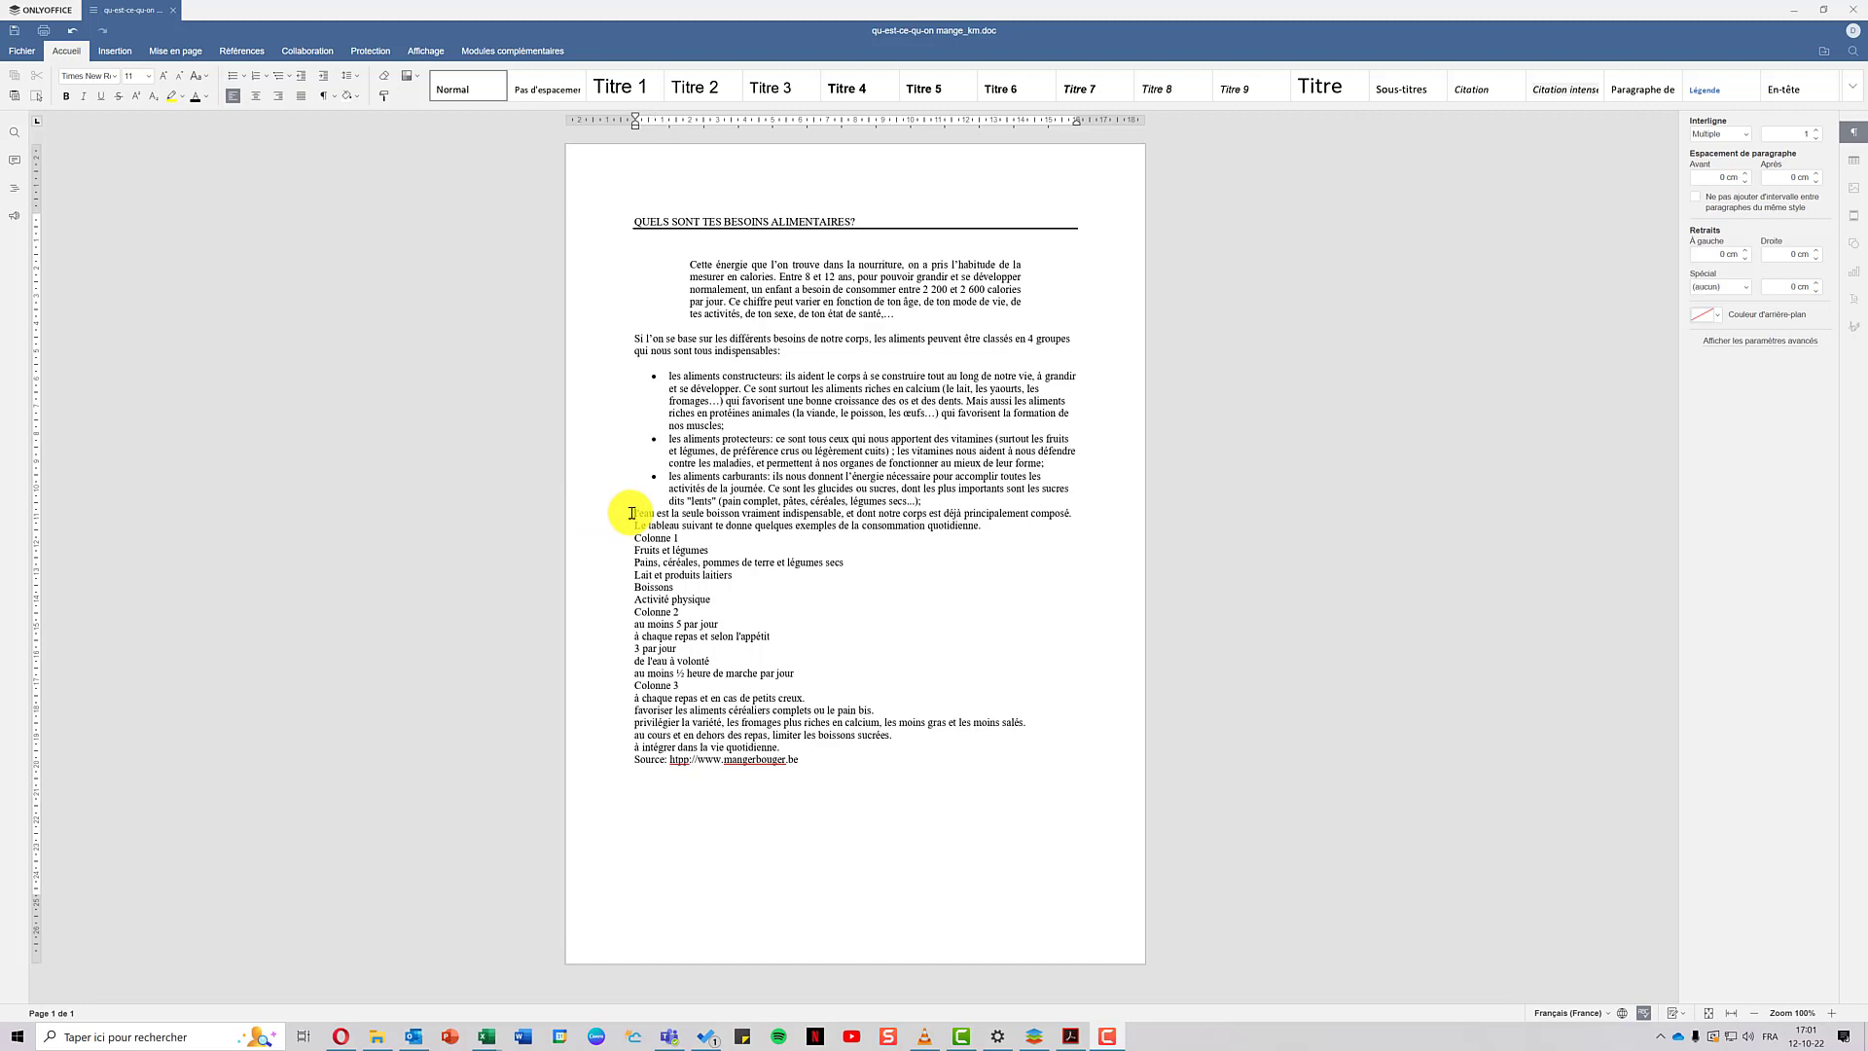
click(234, 78)
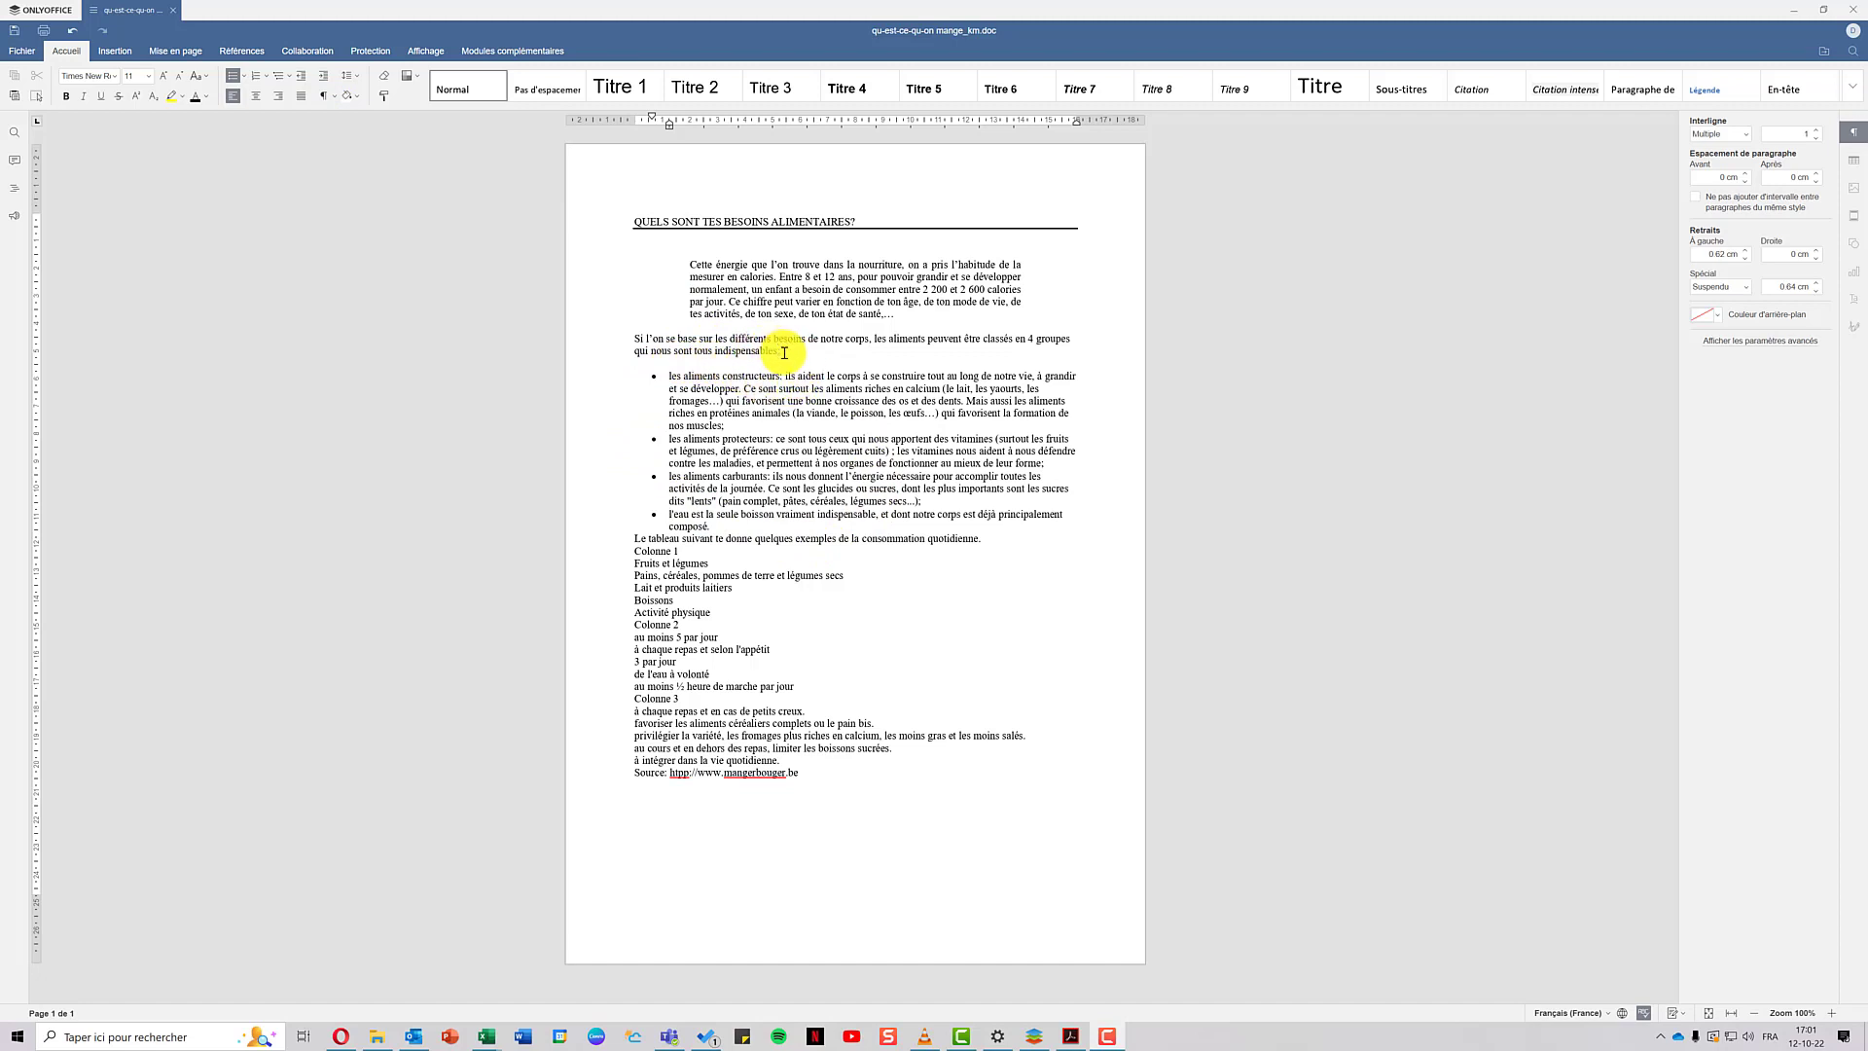
- Justify the four bulleted paragraphs, from "les aliments constructeurs" to "l'eau est la seule boisson"
drag(728, 523, 666, 371)
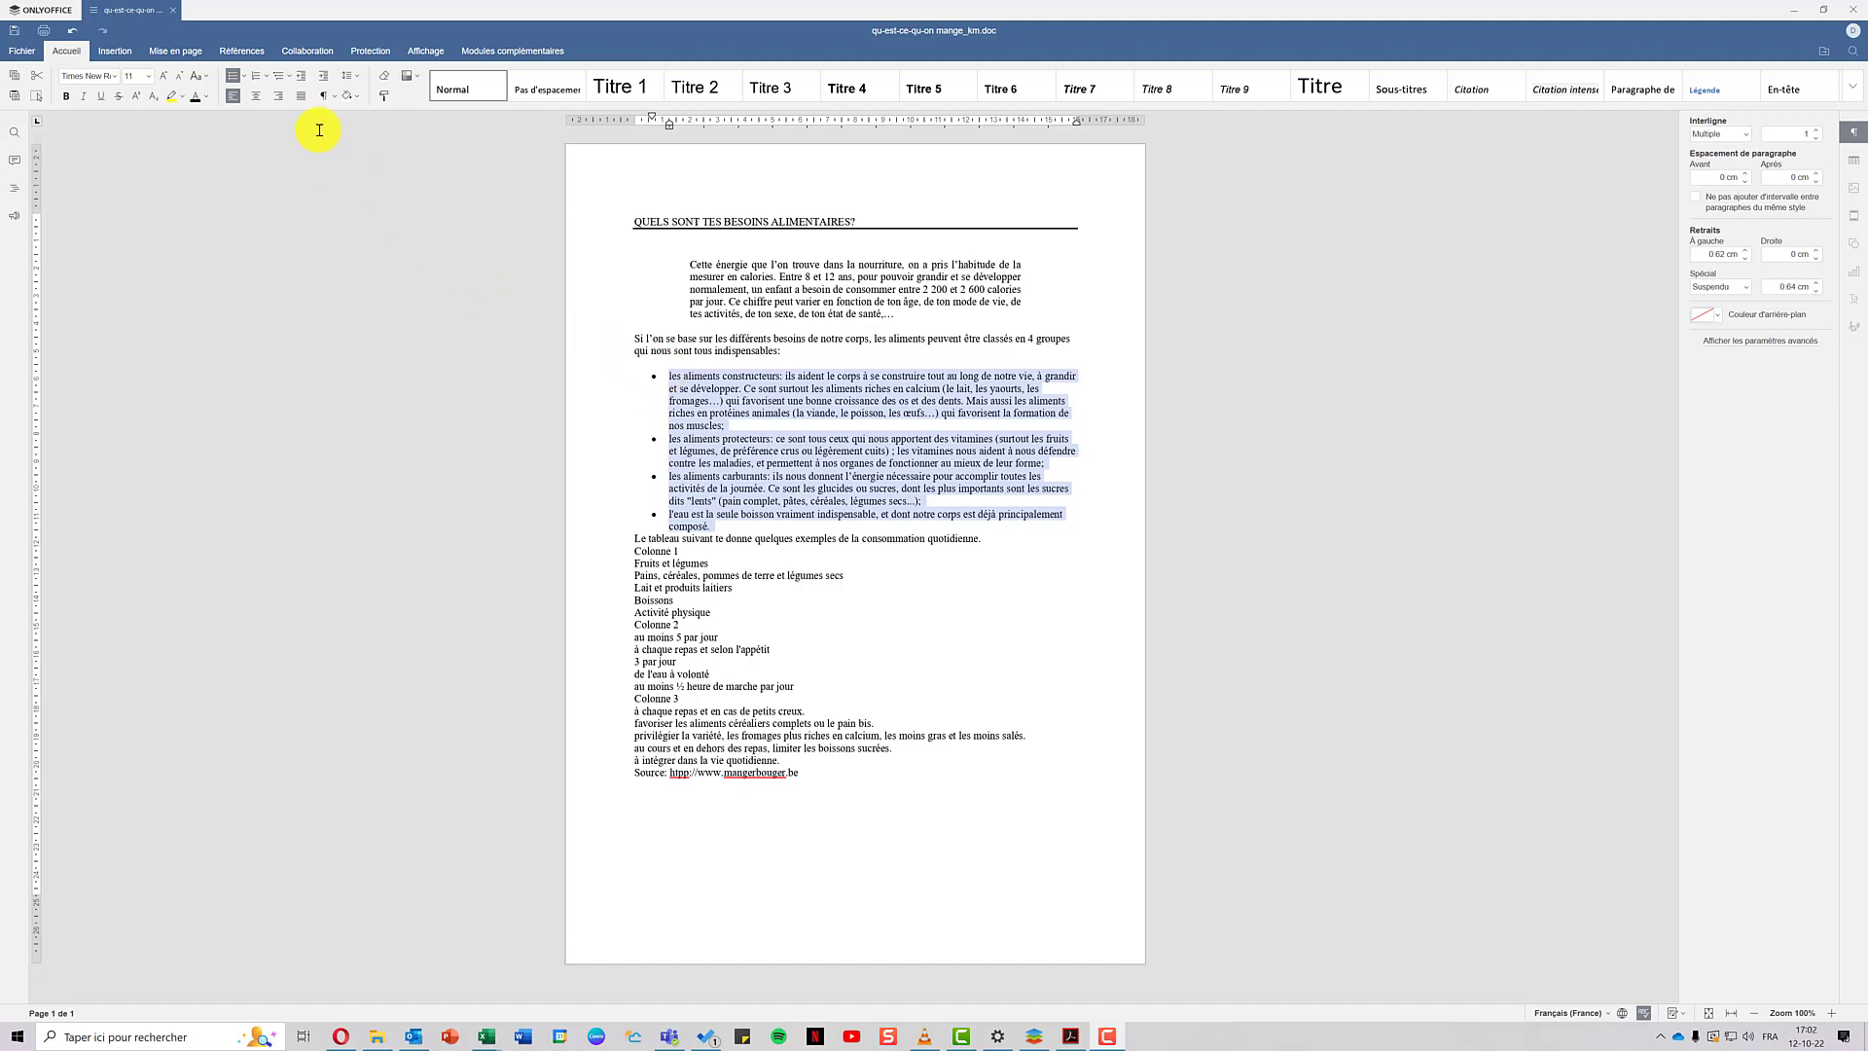
click(302, 97)
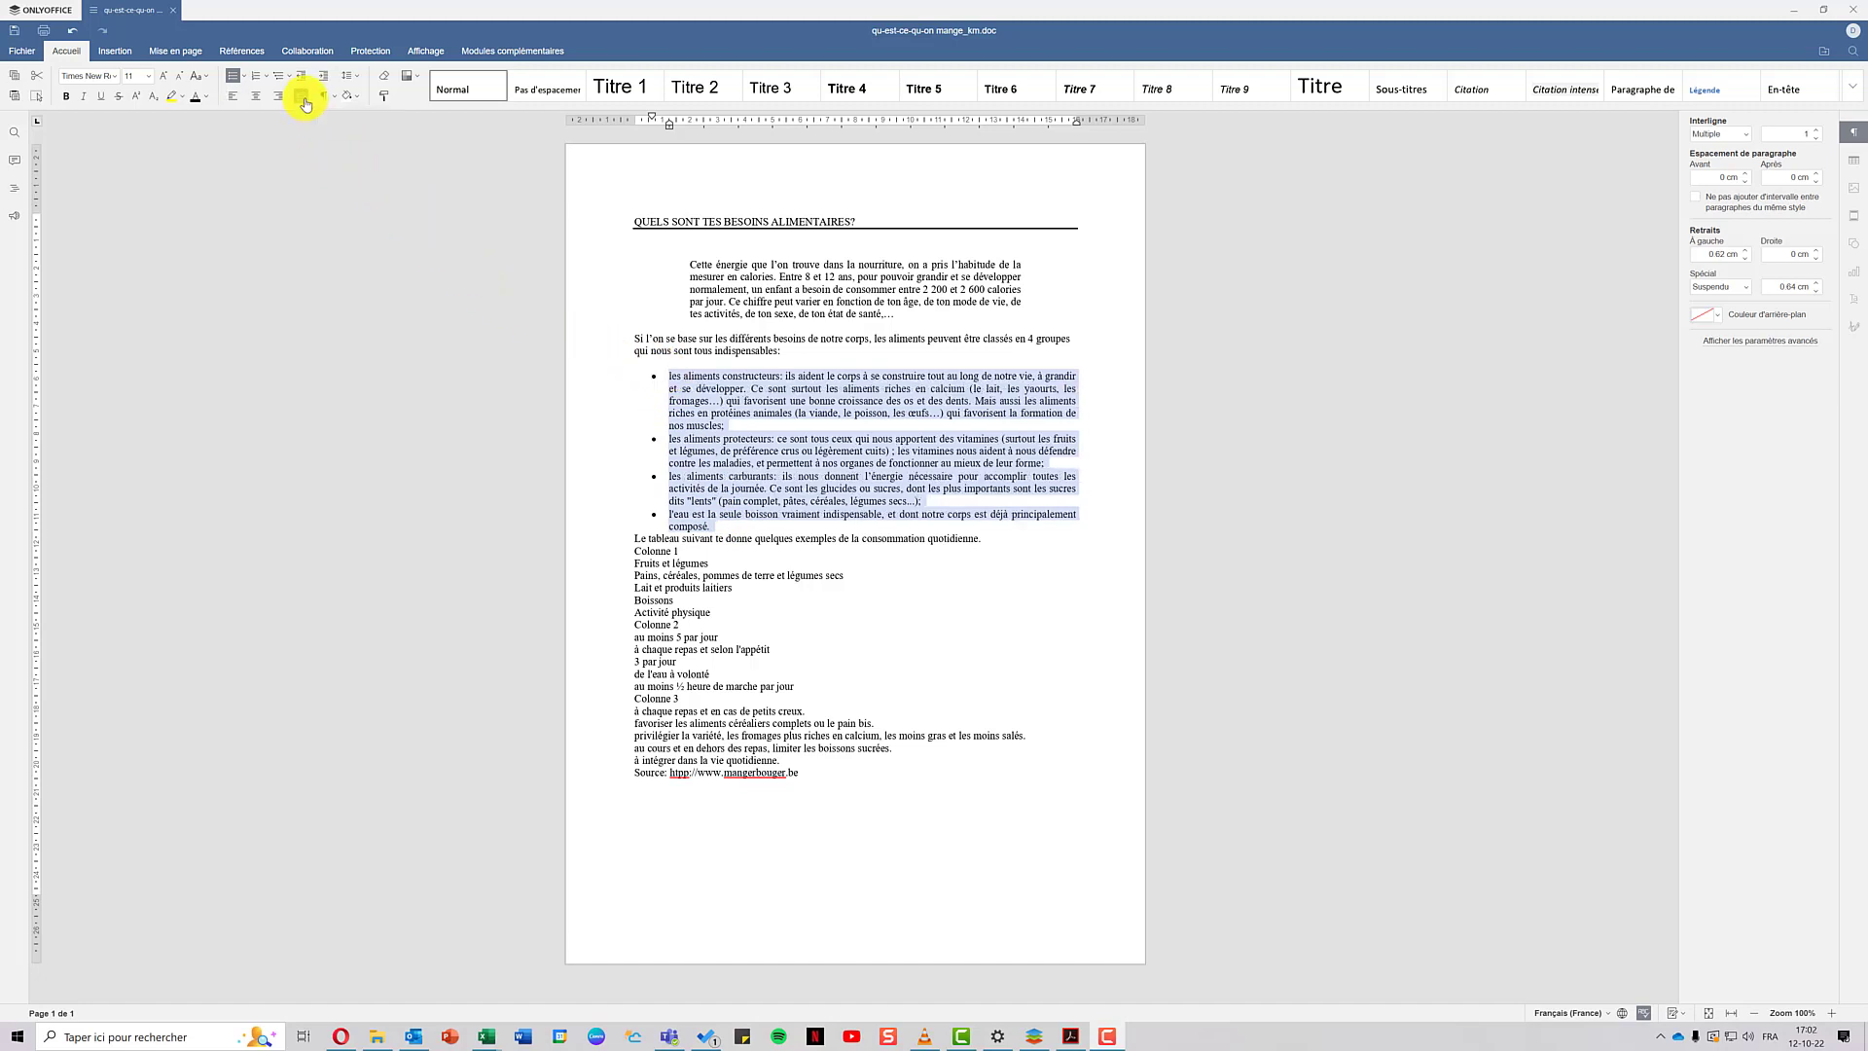
click(232, 96)
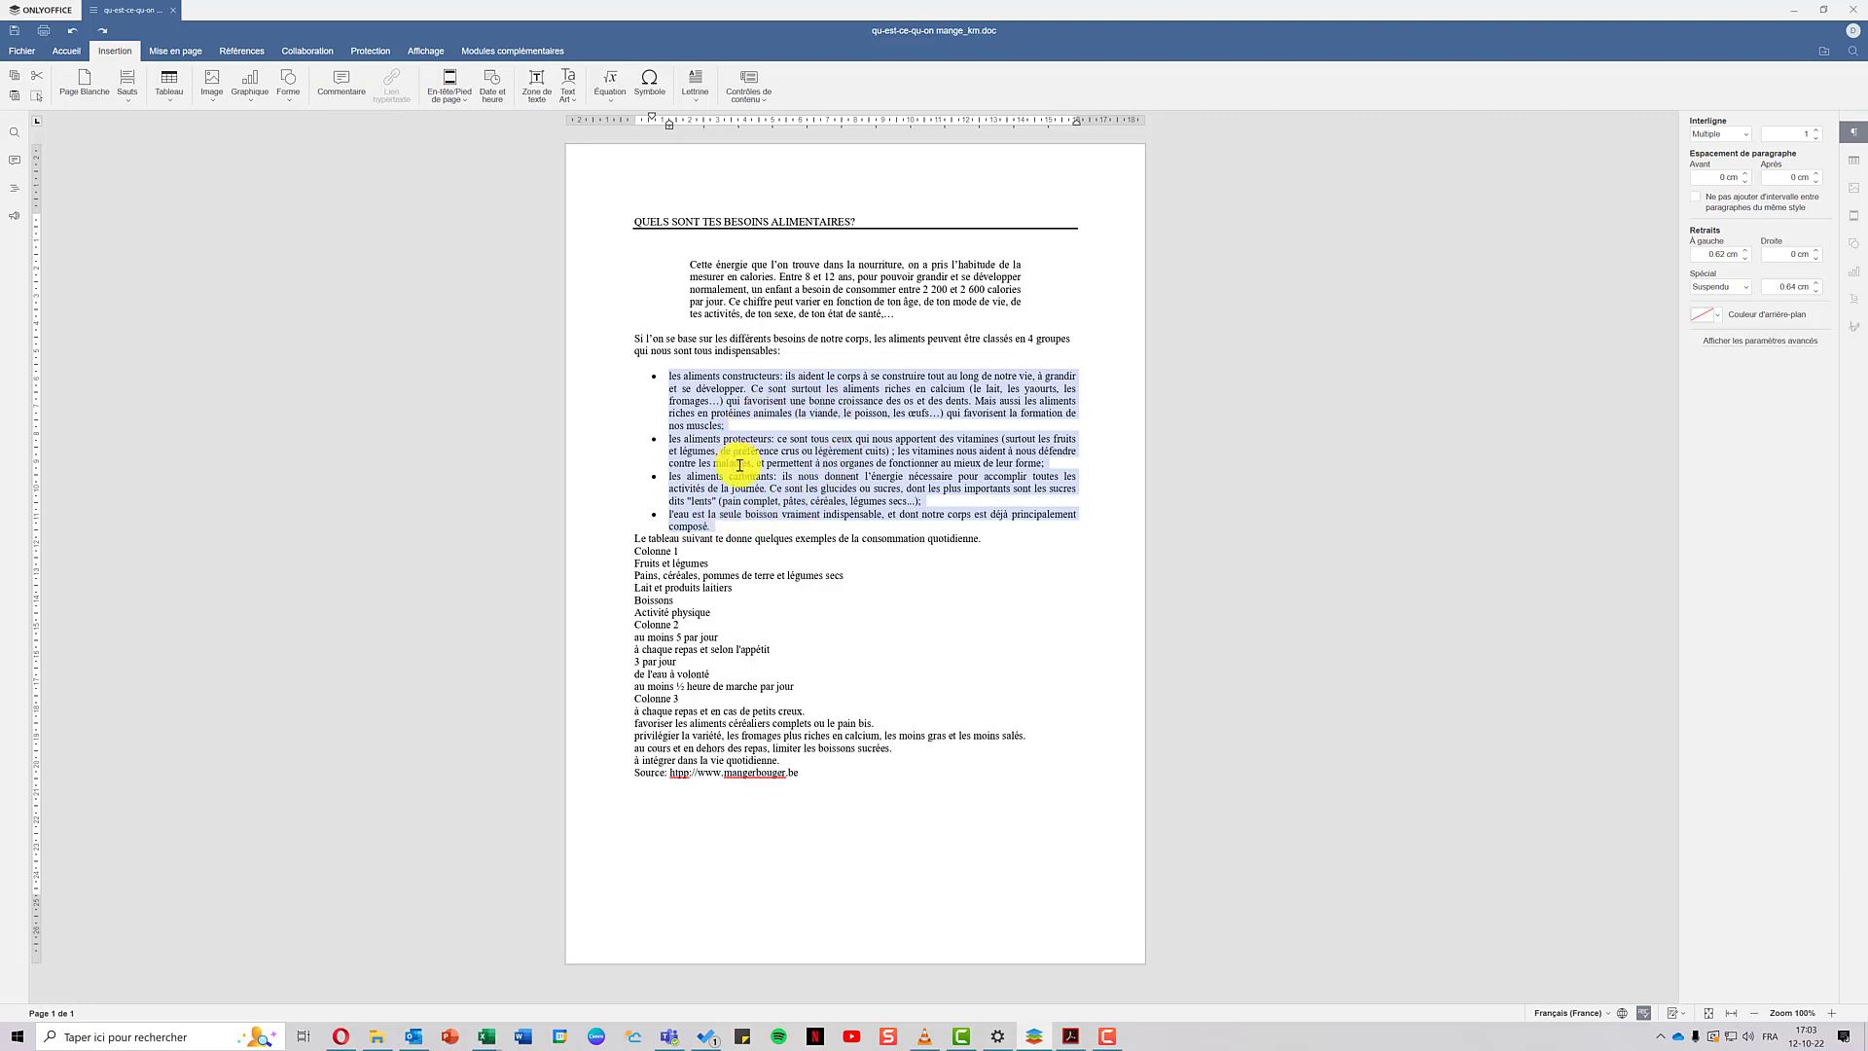
- Insert the image file calendrier_saisons.jpg from Documents on the blank line above the bulleted list
click(743, 532)
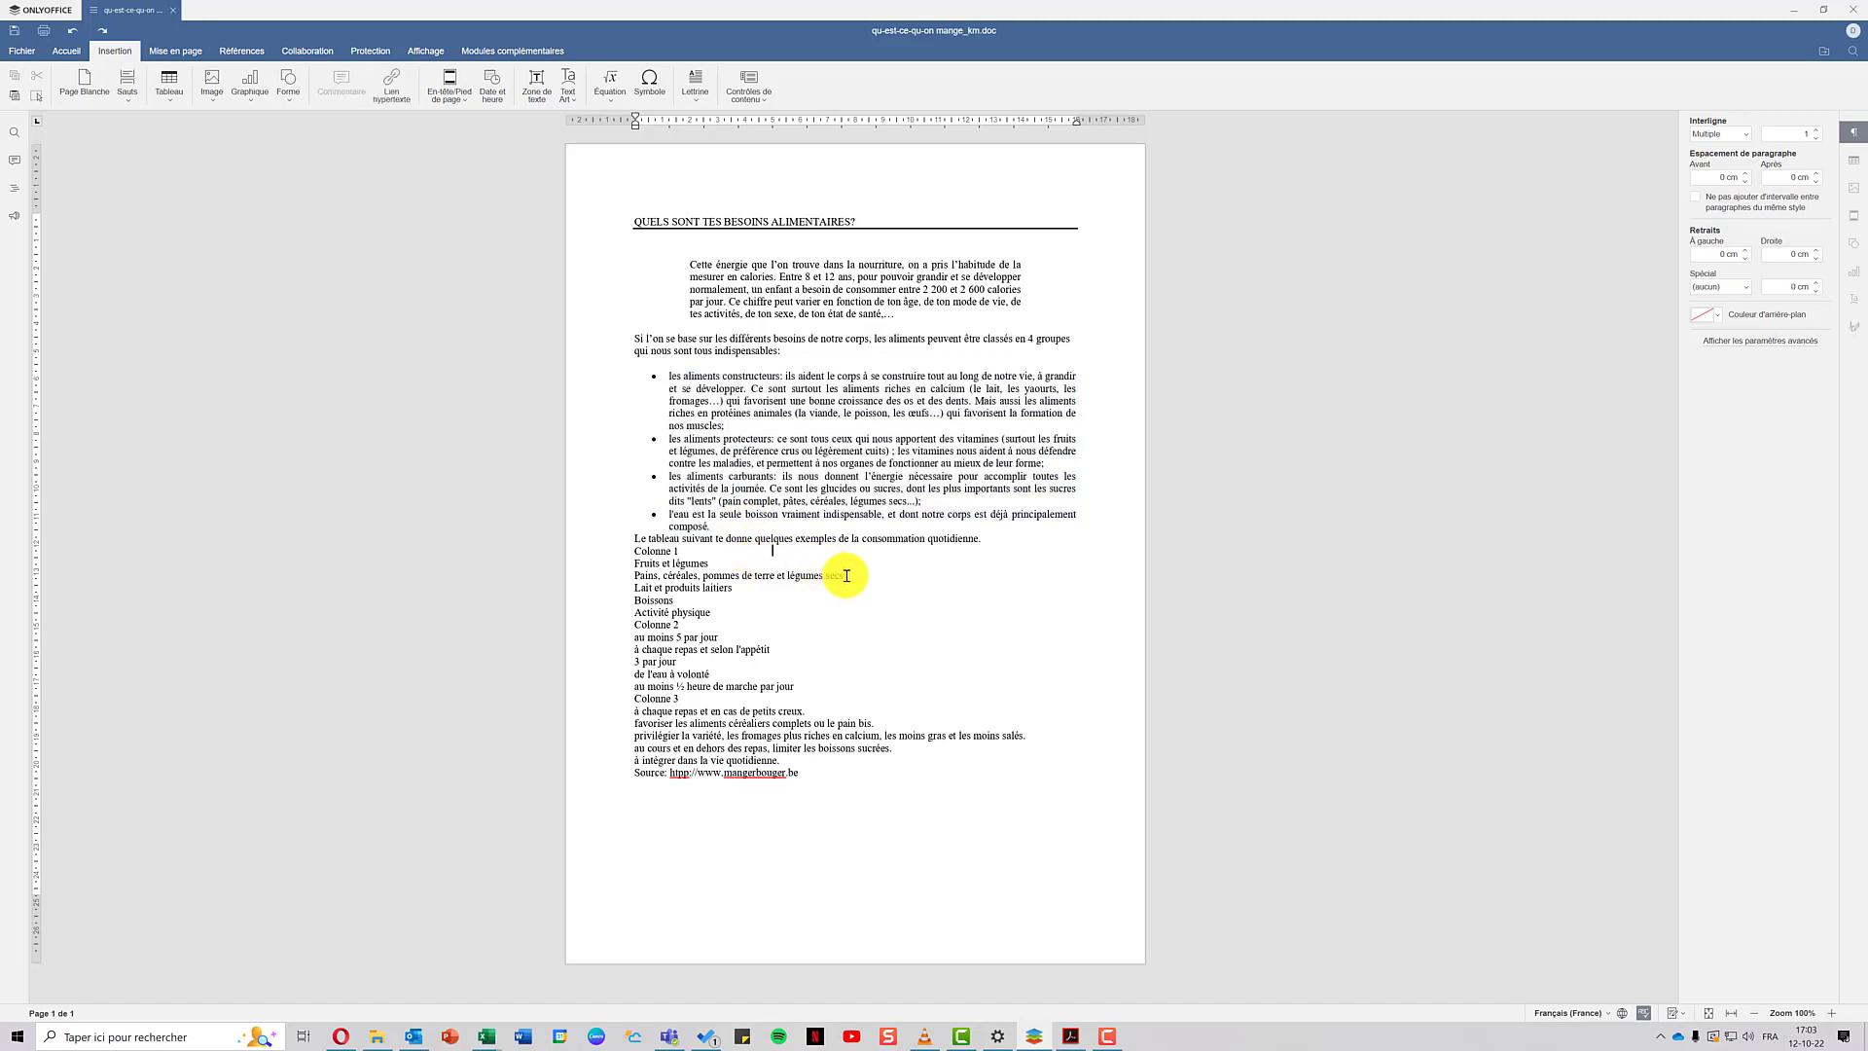
click(641, 378)
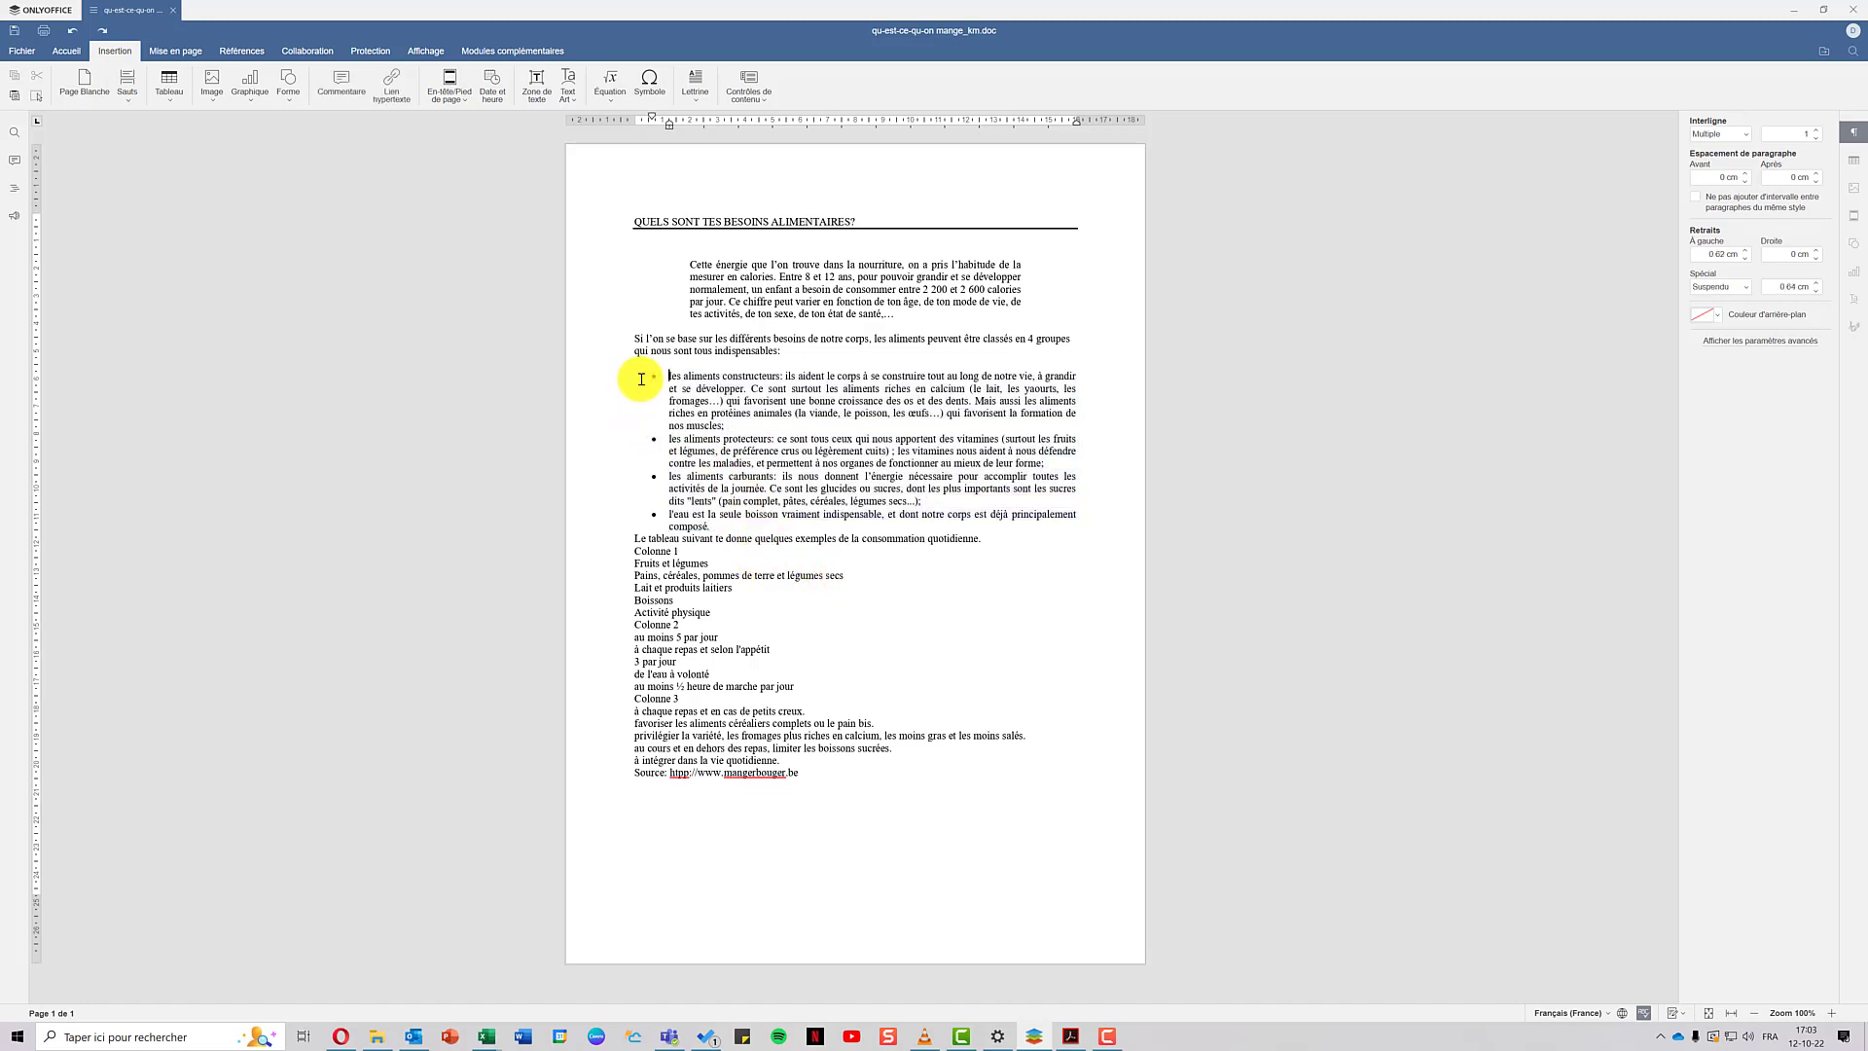
click(784, 355)
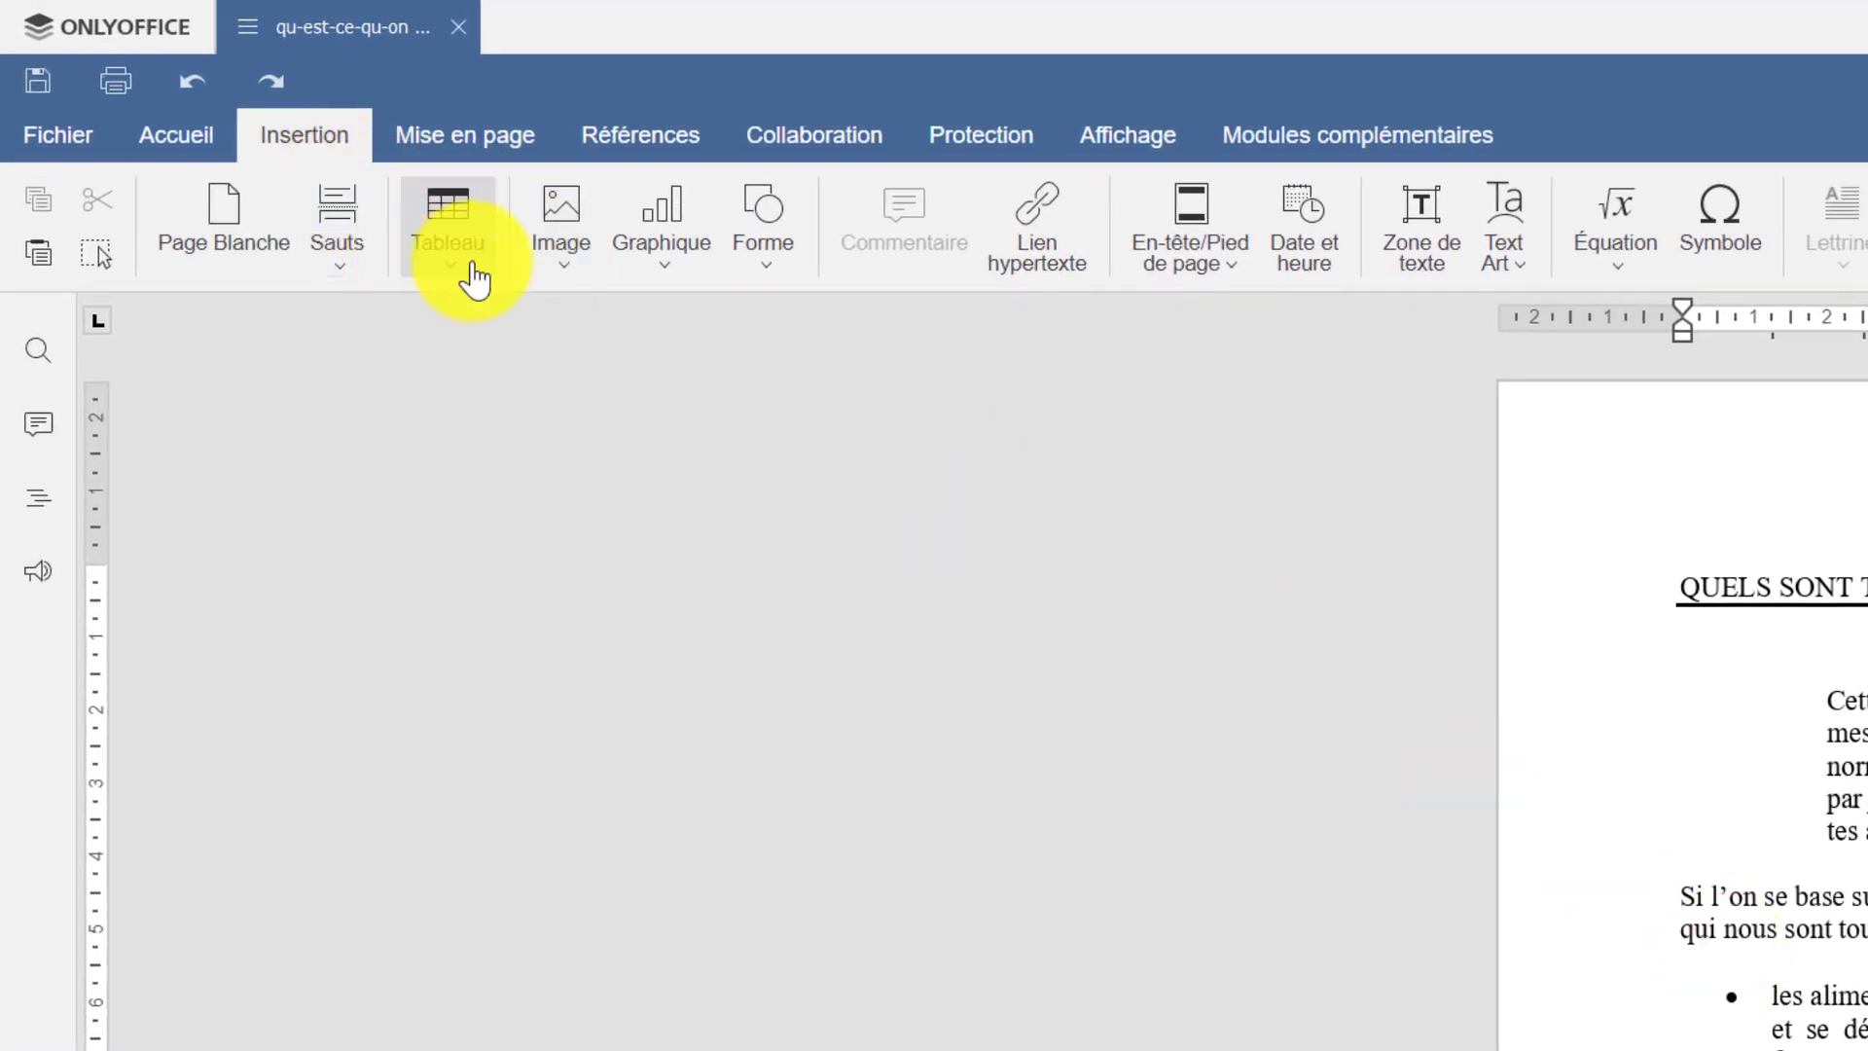
click(566, 279)
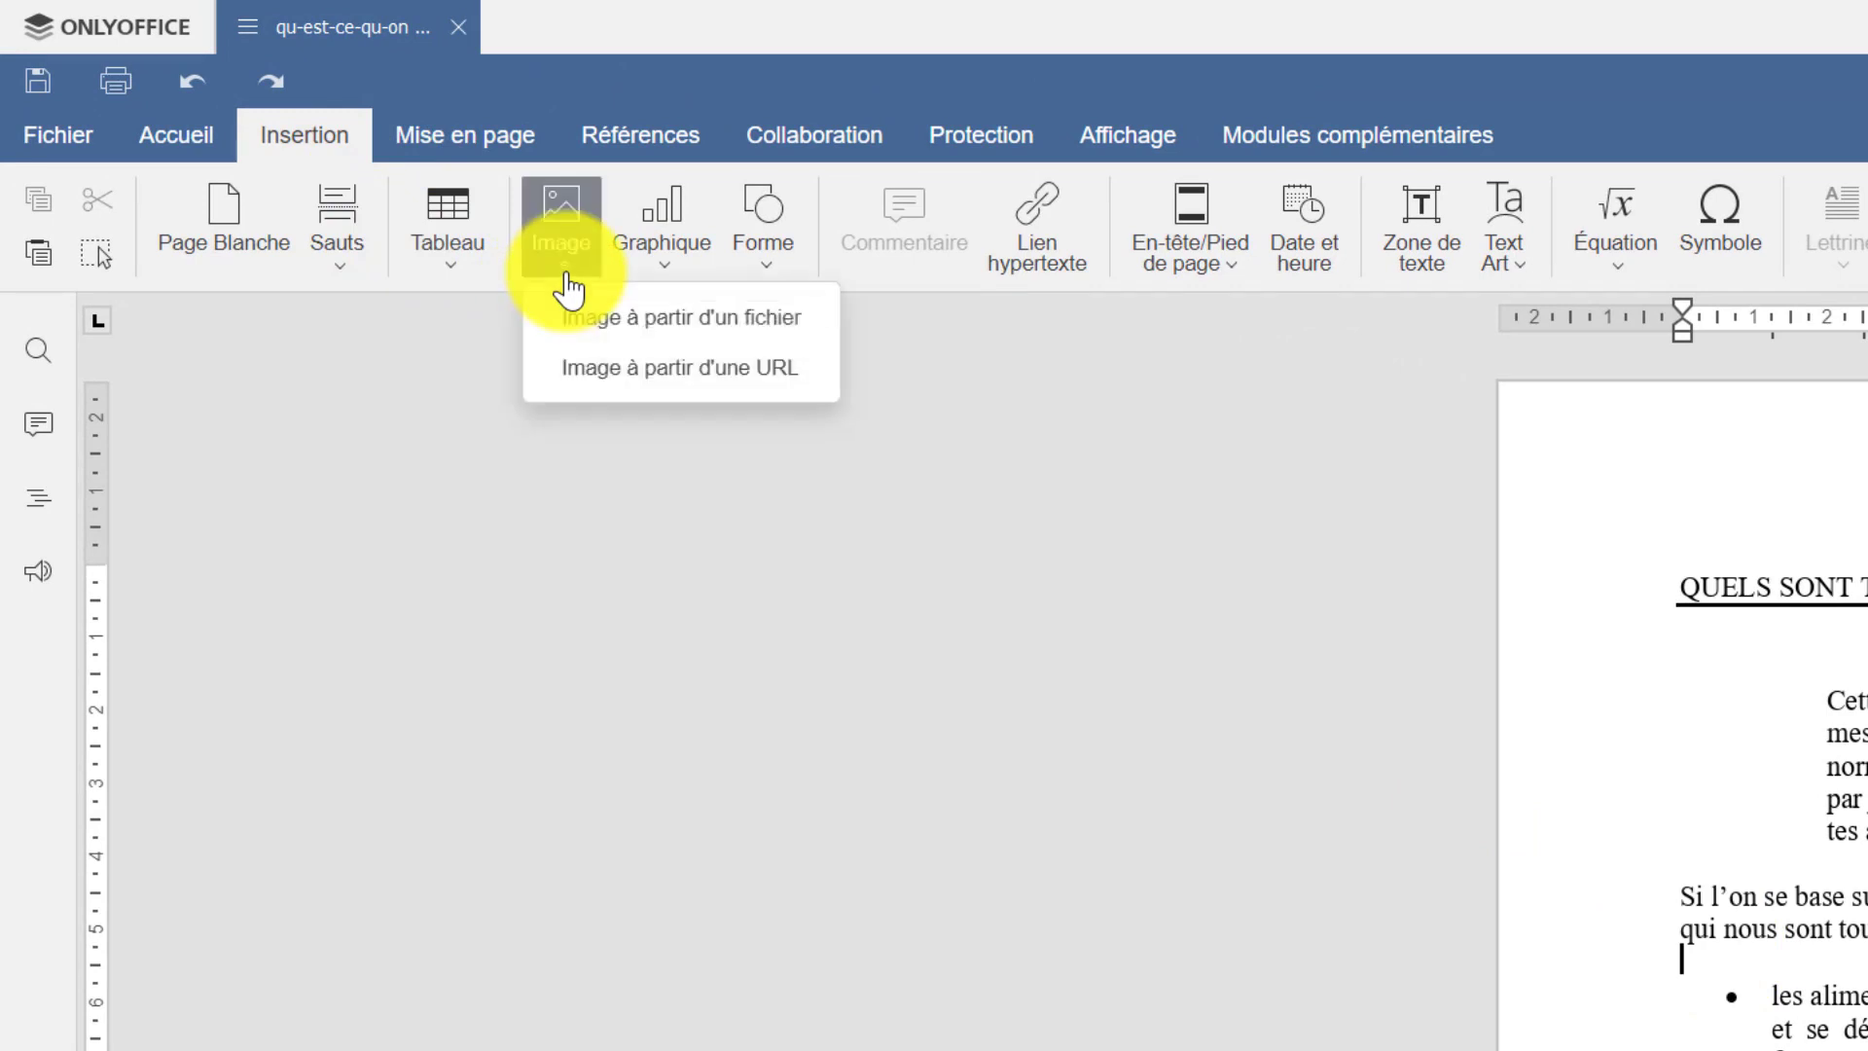
click(601, 317)
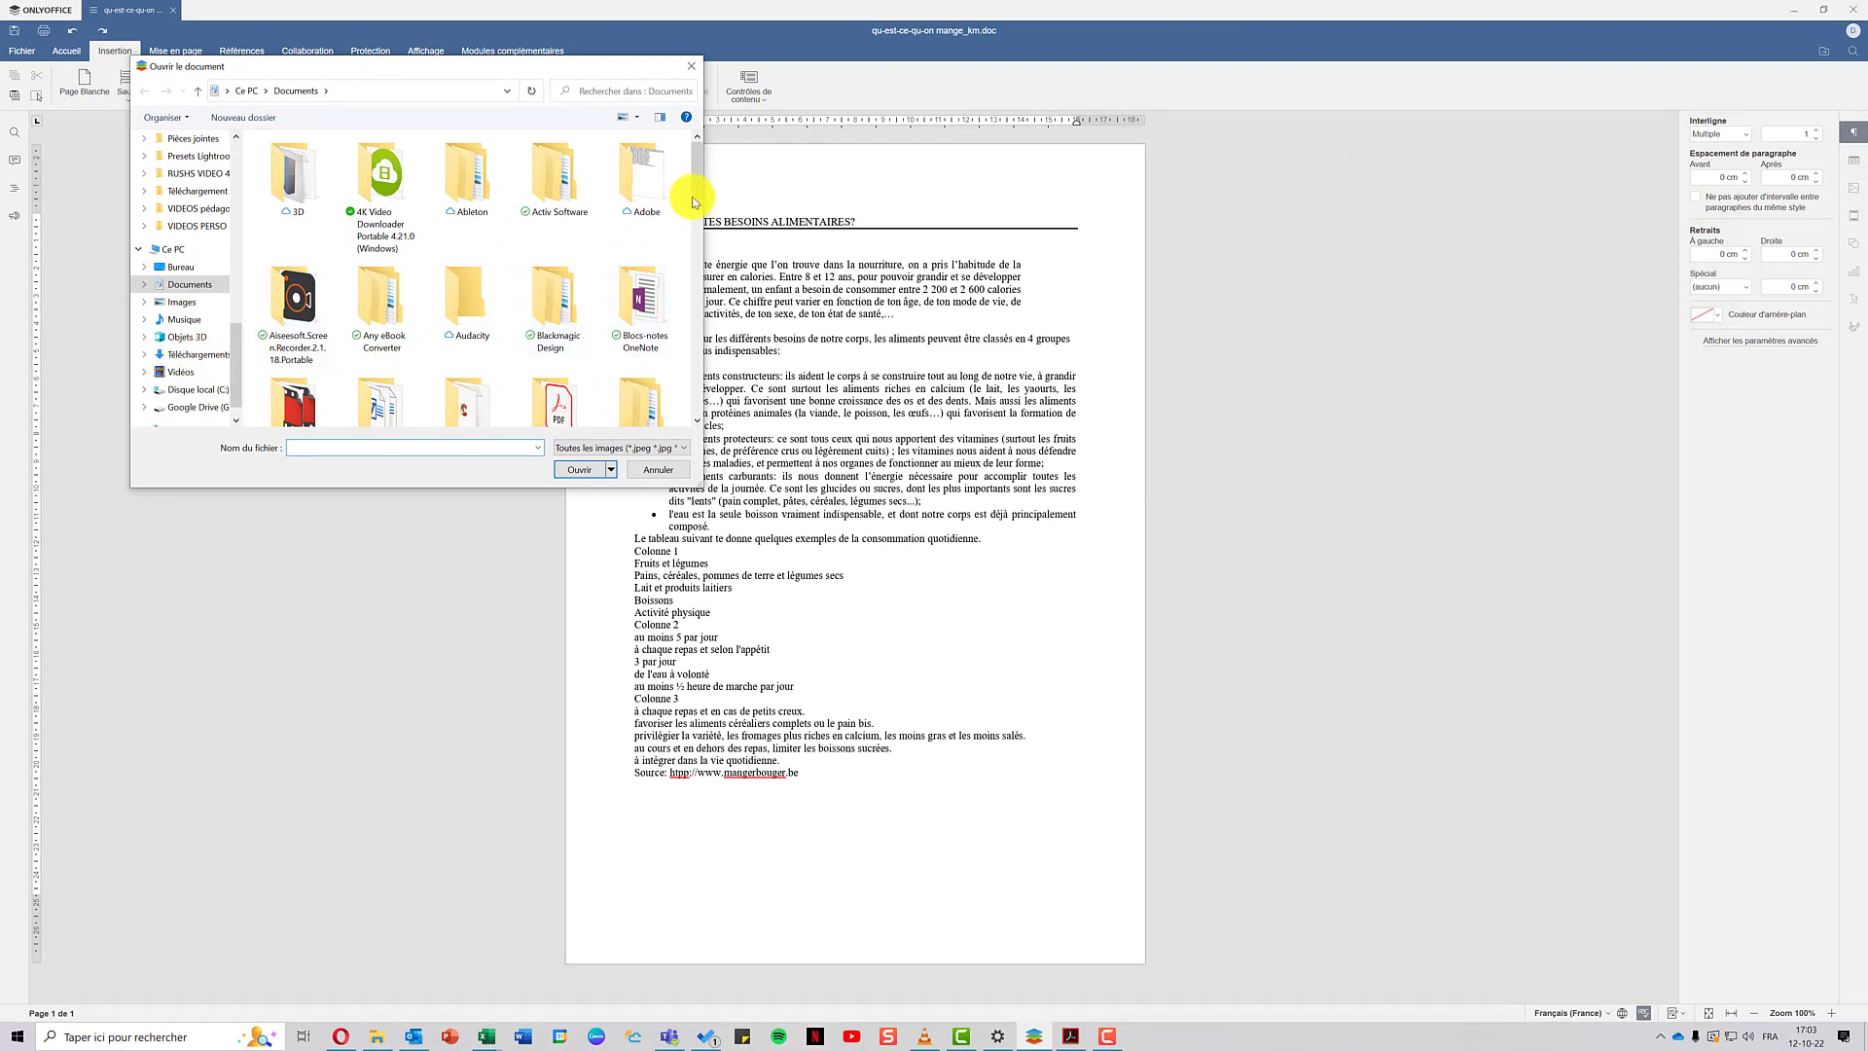
scroll(684, 229, down, 10)
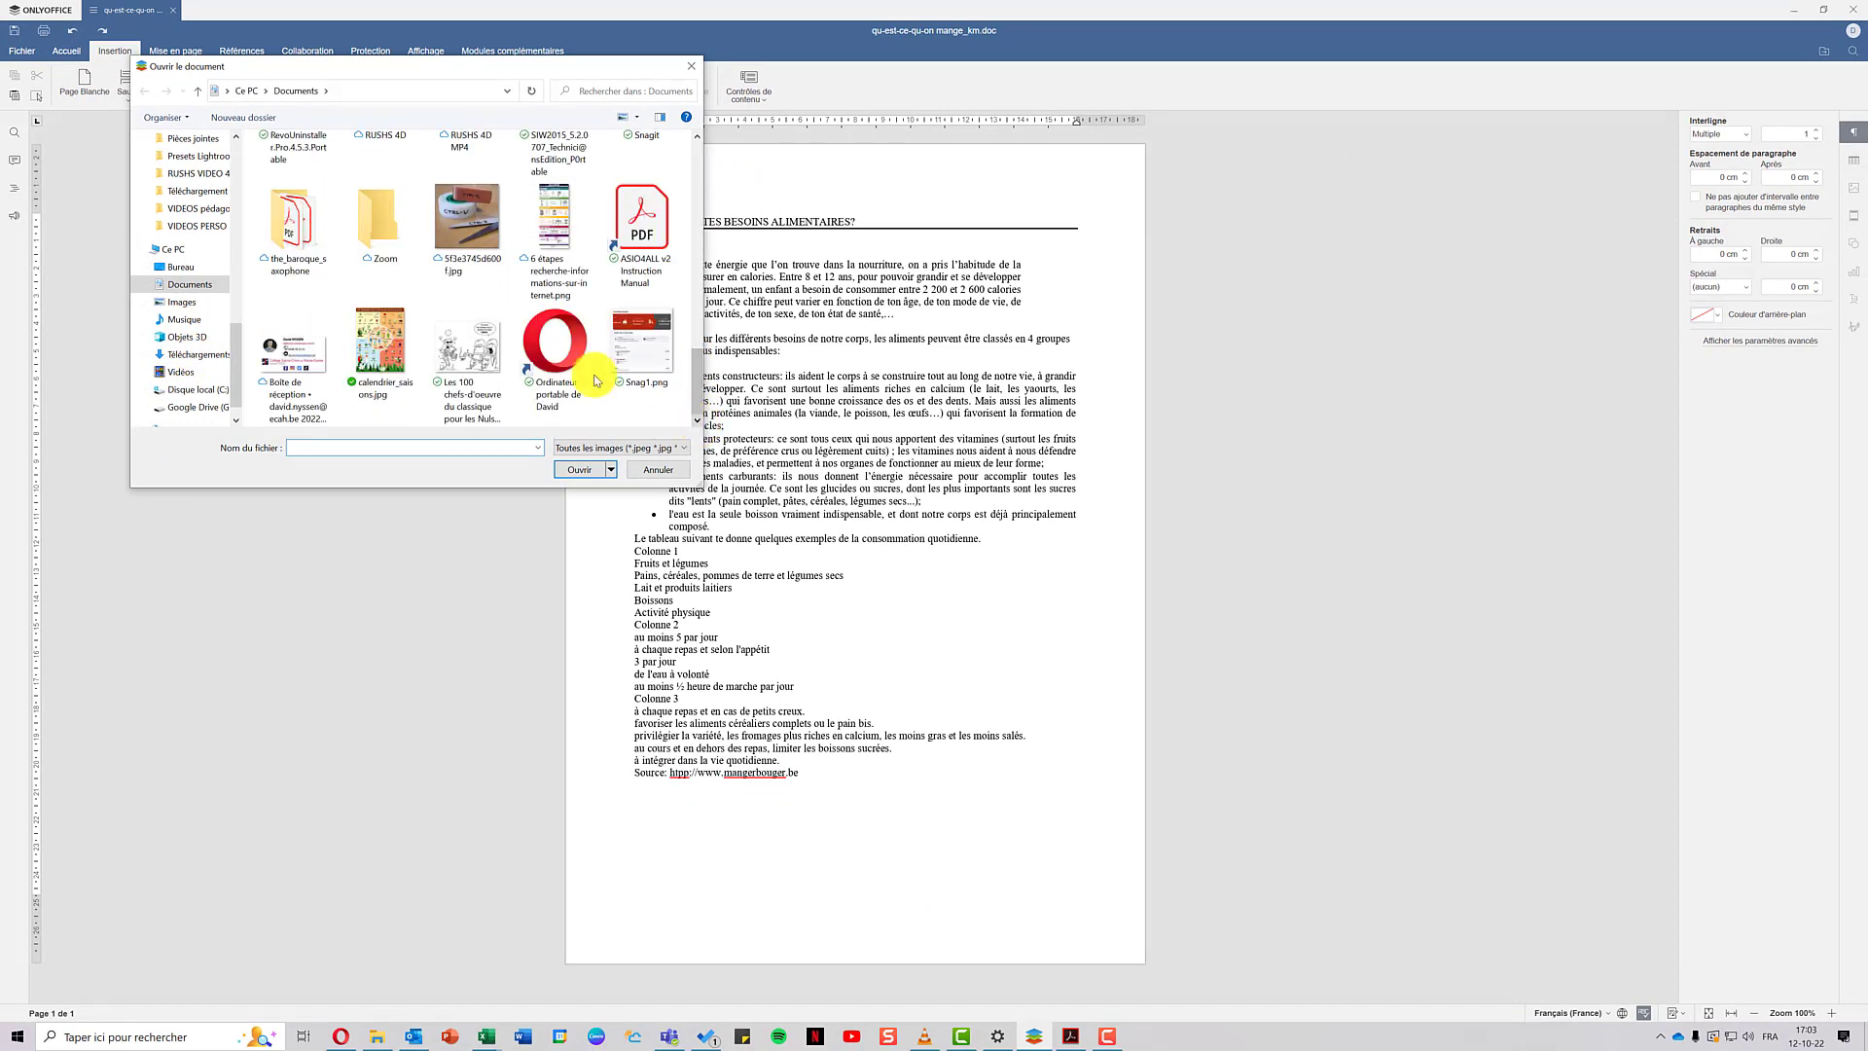
click(380, 346)
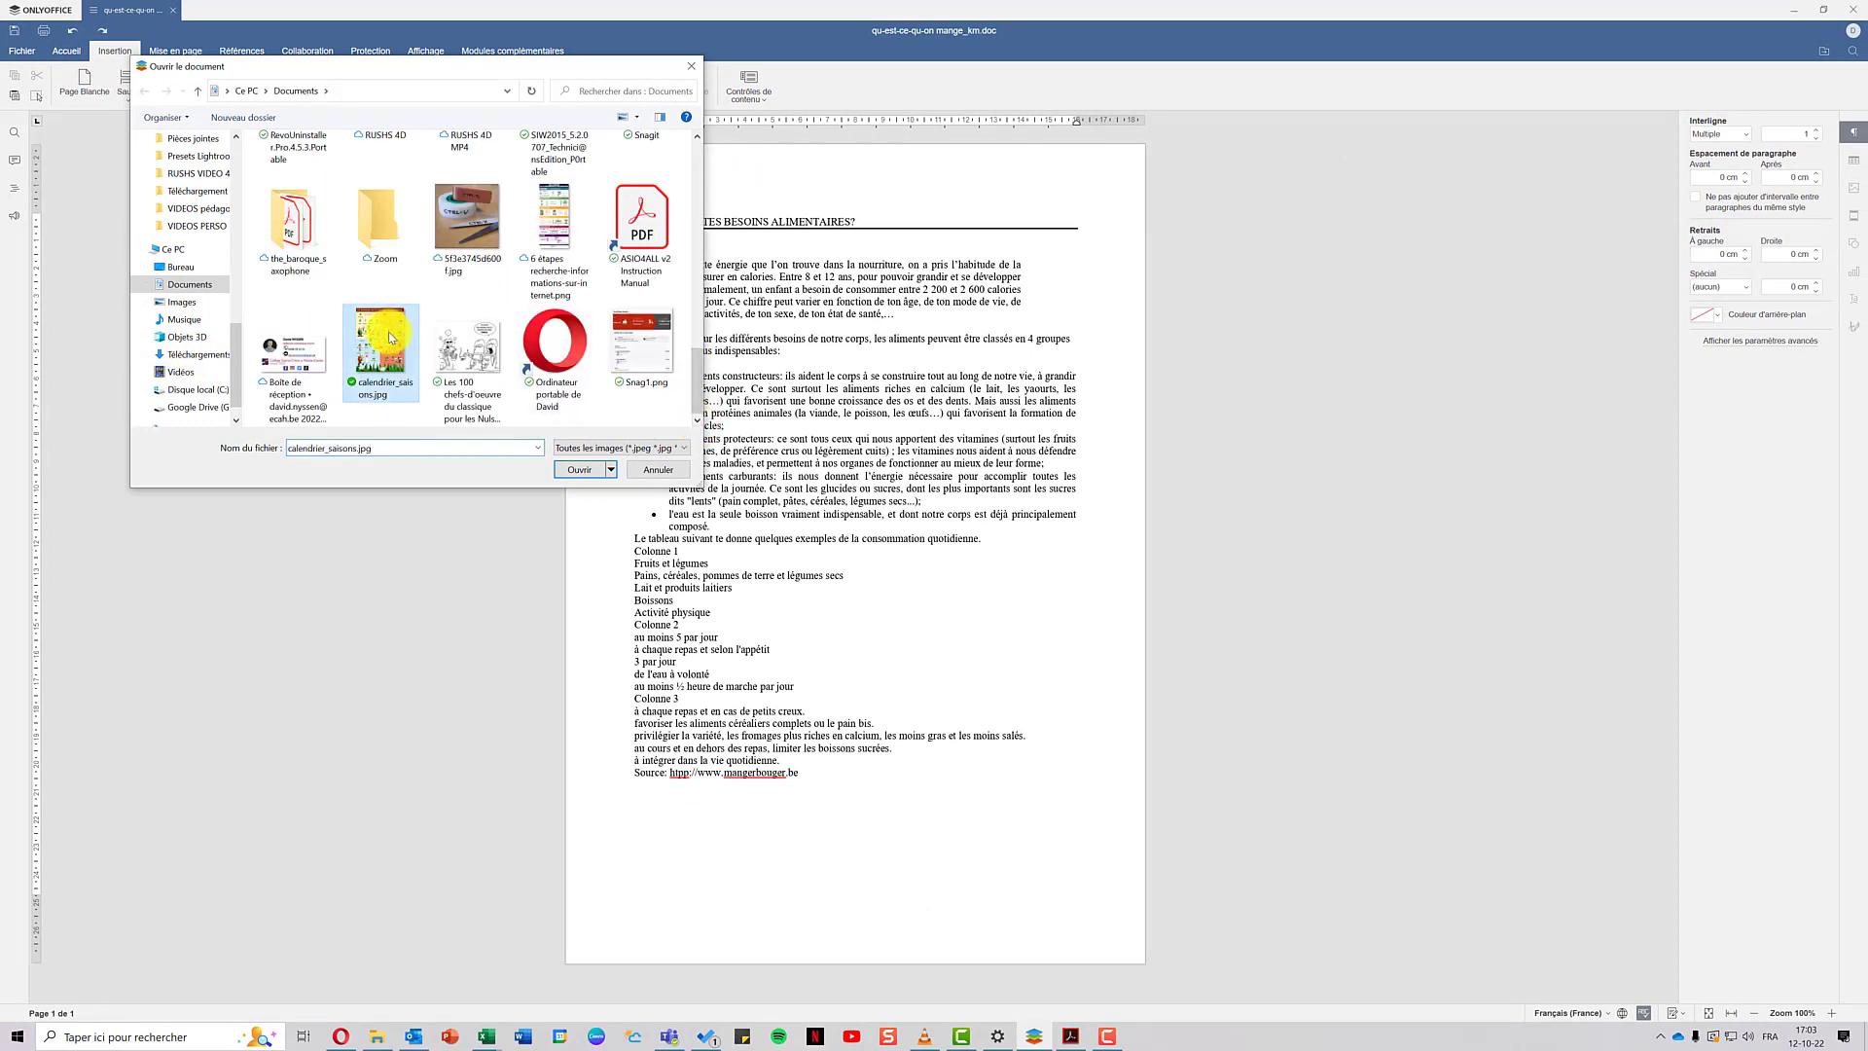
click(578, 470)
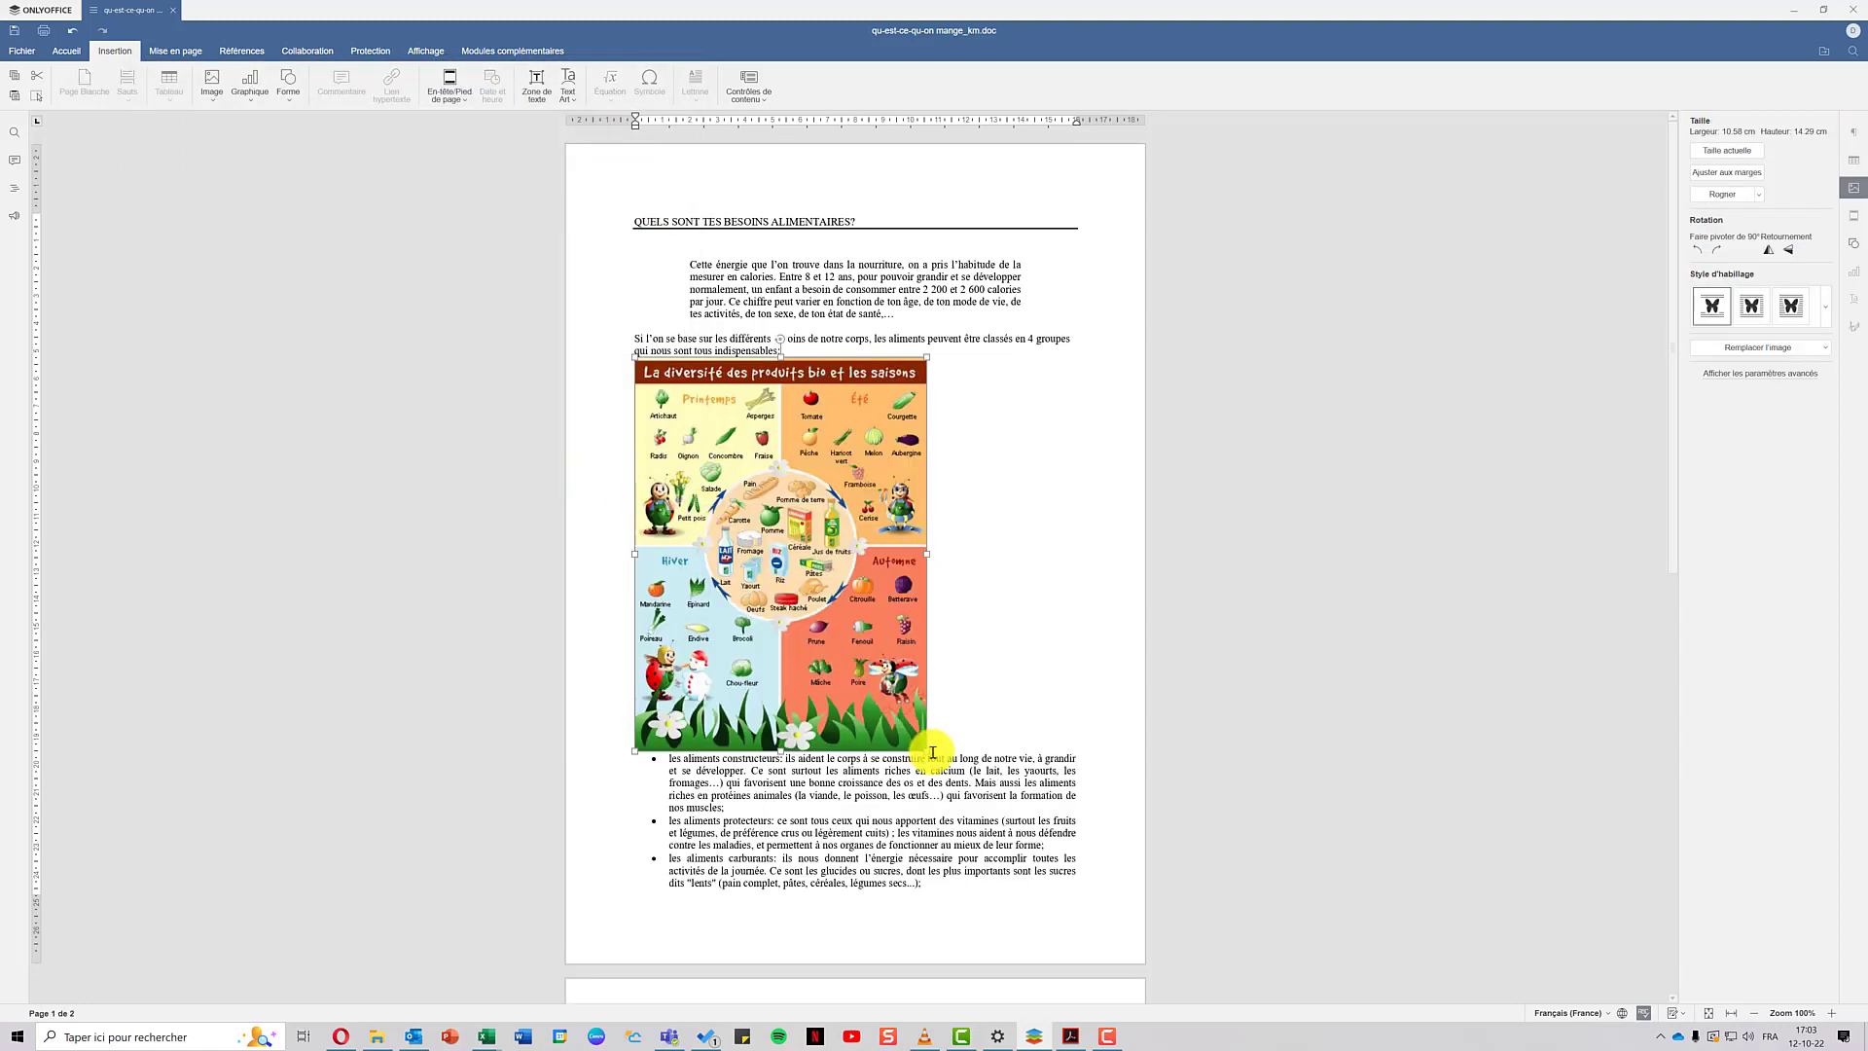
- Shrink the seasons picture to about 5.47 × 7.39 cm and place it beside the bulleted list with "Rapproché" text wrapping
drag(925, 750, 776, 561)
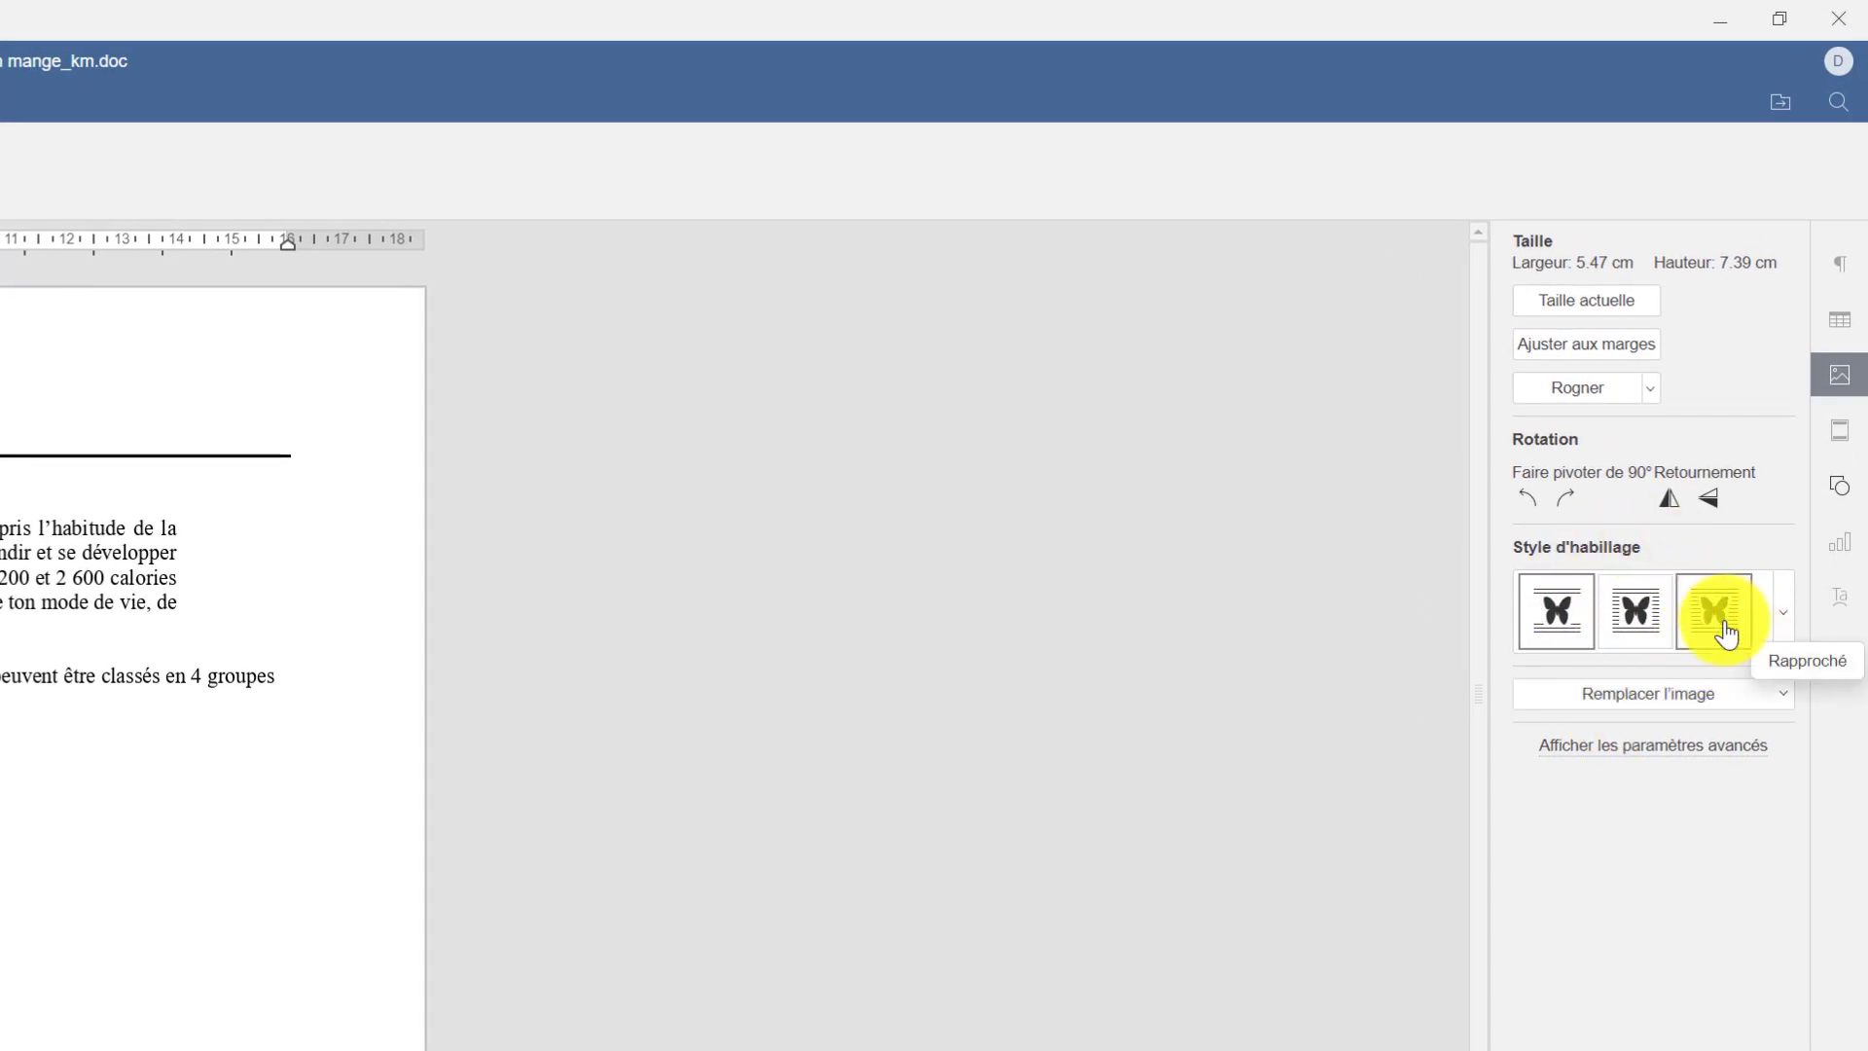
click(1726, 630)
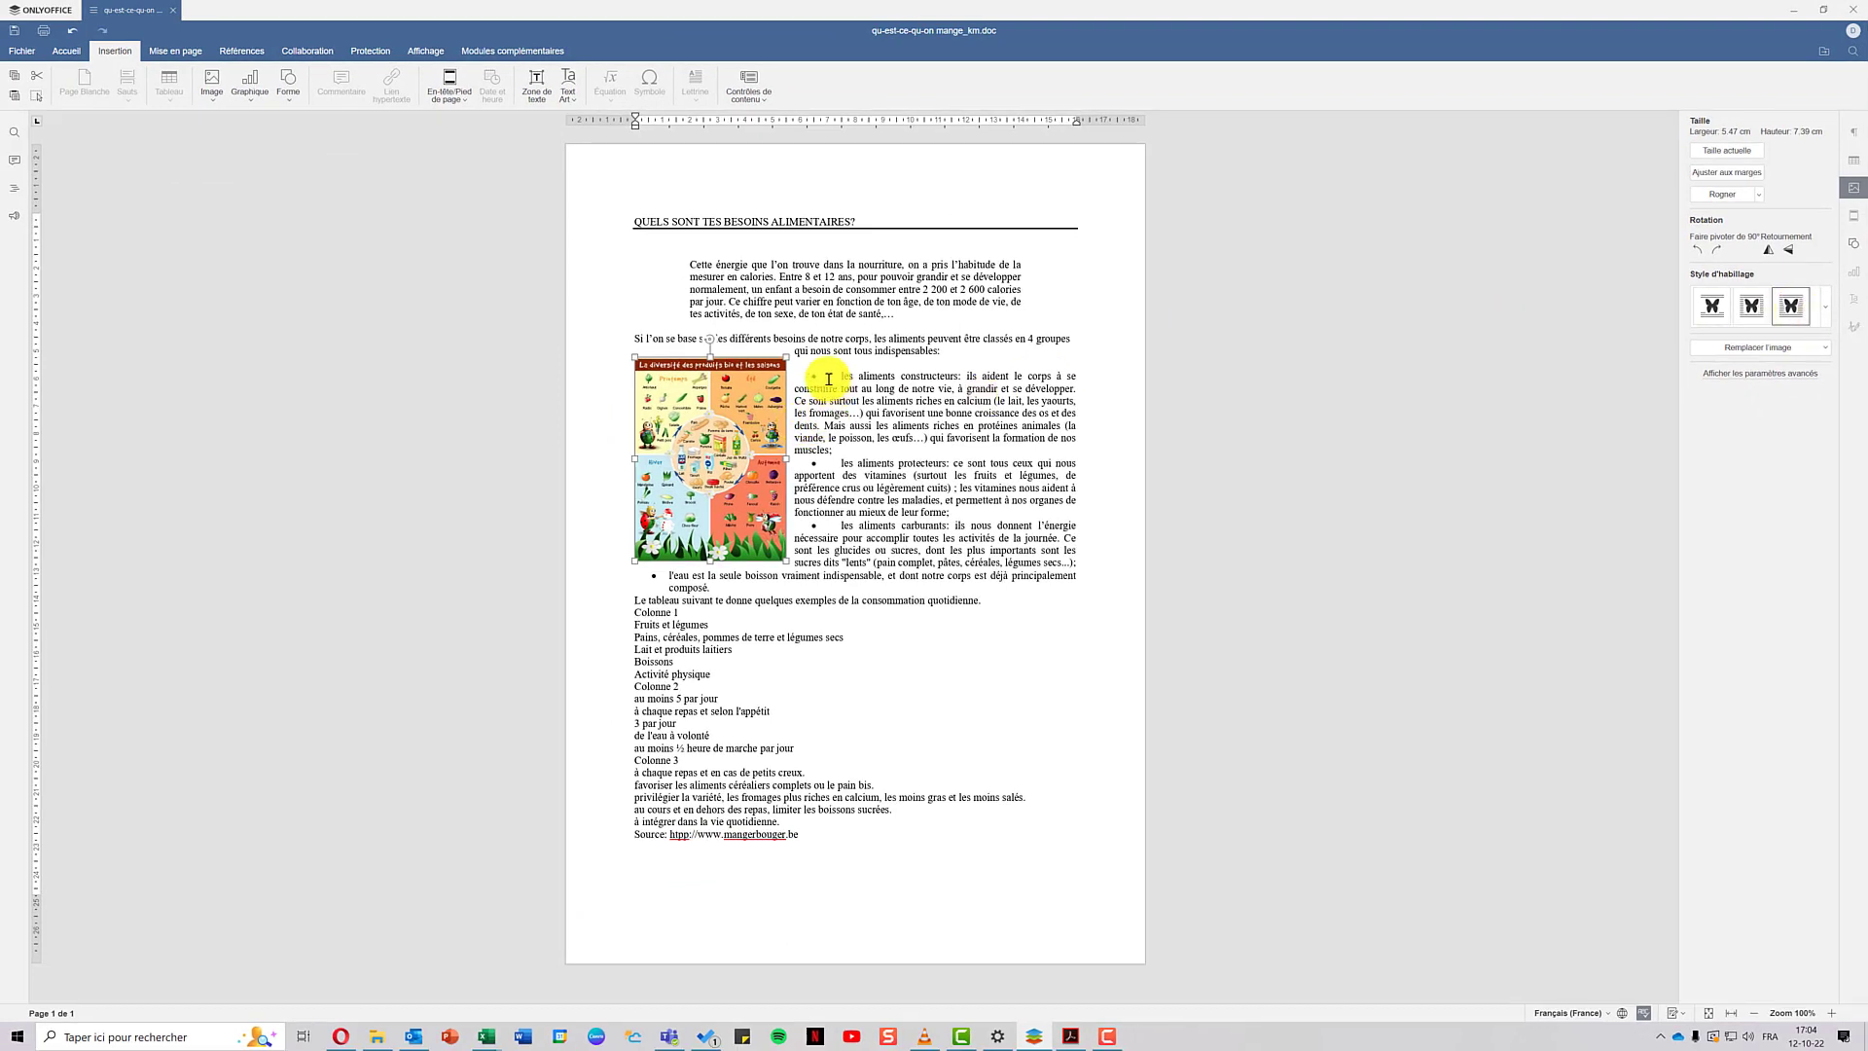
mouse_move(747, 483)
mouse_down()
mouse_move(744, 507)
mouse_move(731, 492)
mouse_move(749, 491)
mouse_up()
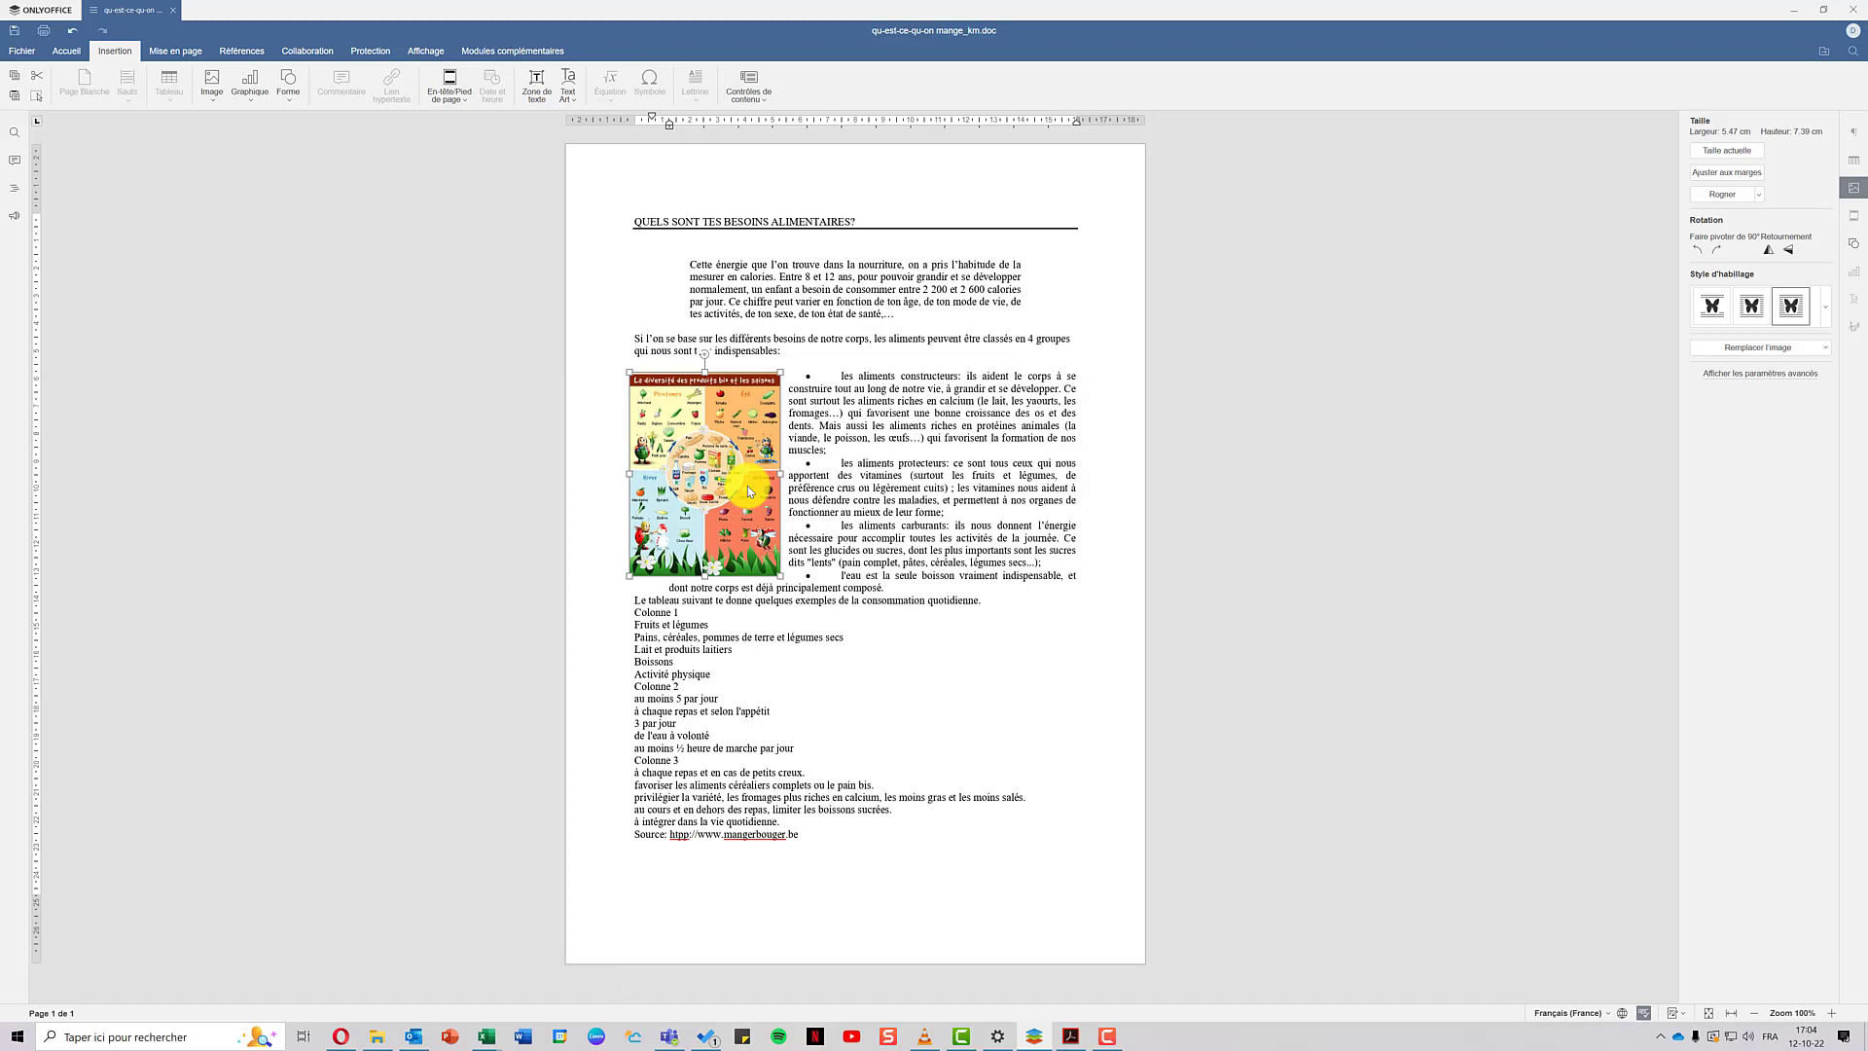
- Insert two blank lines before "Le tableau suivant" and enlarge the seasons picture to about 6.14 × 8.29 cm
click(633, 602)
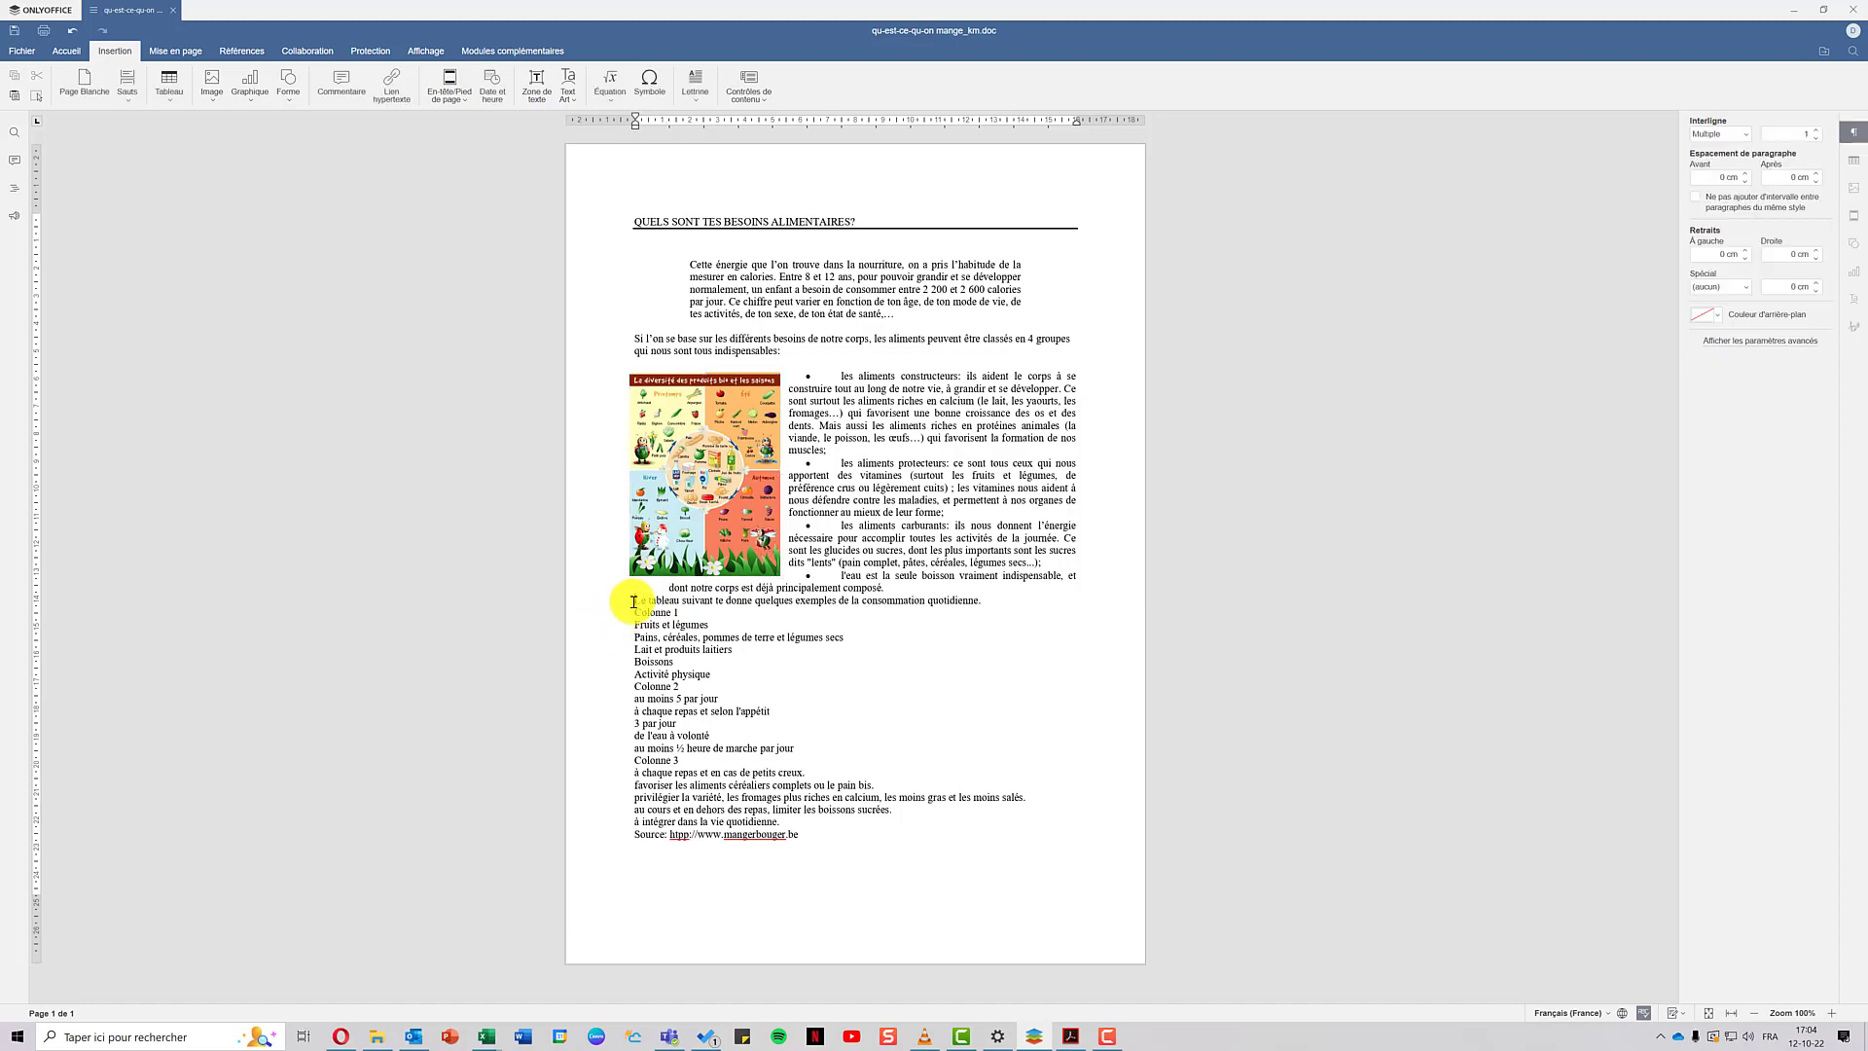
key(Return)
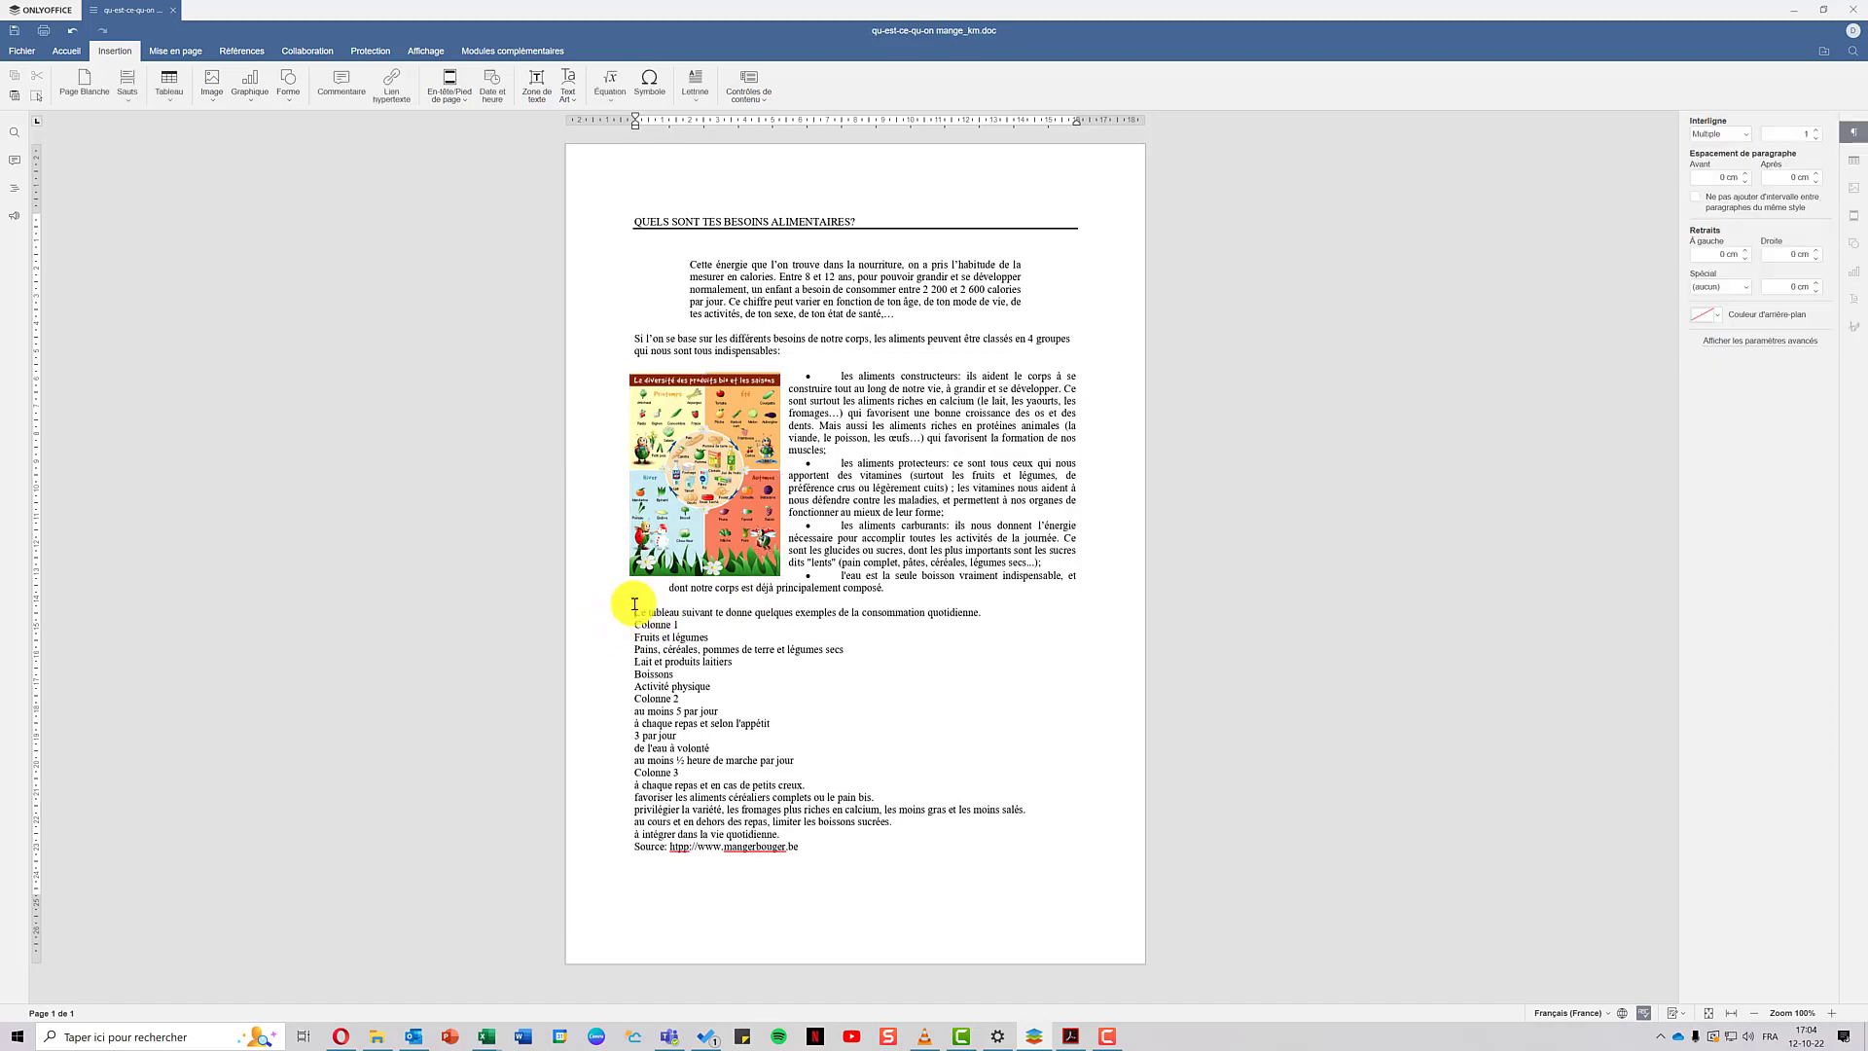
key(Return)
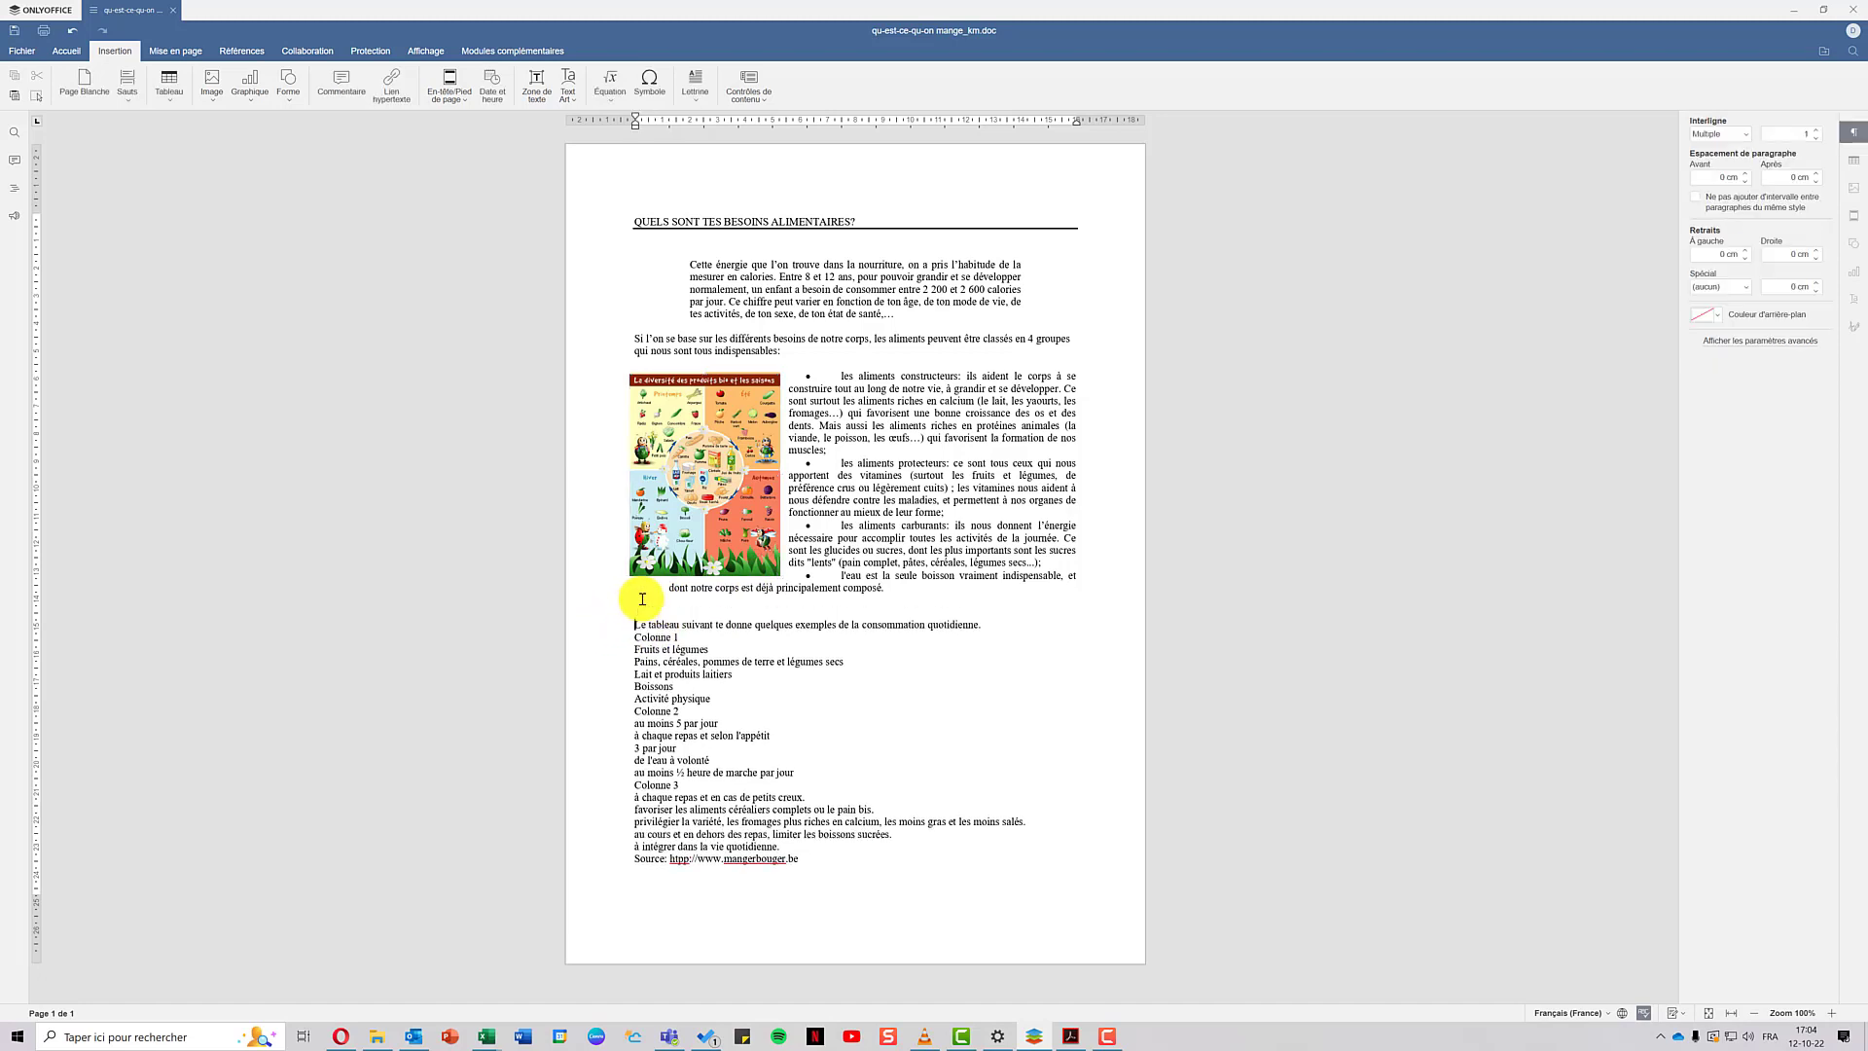
click(711, 542)
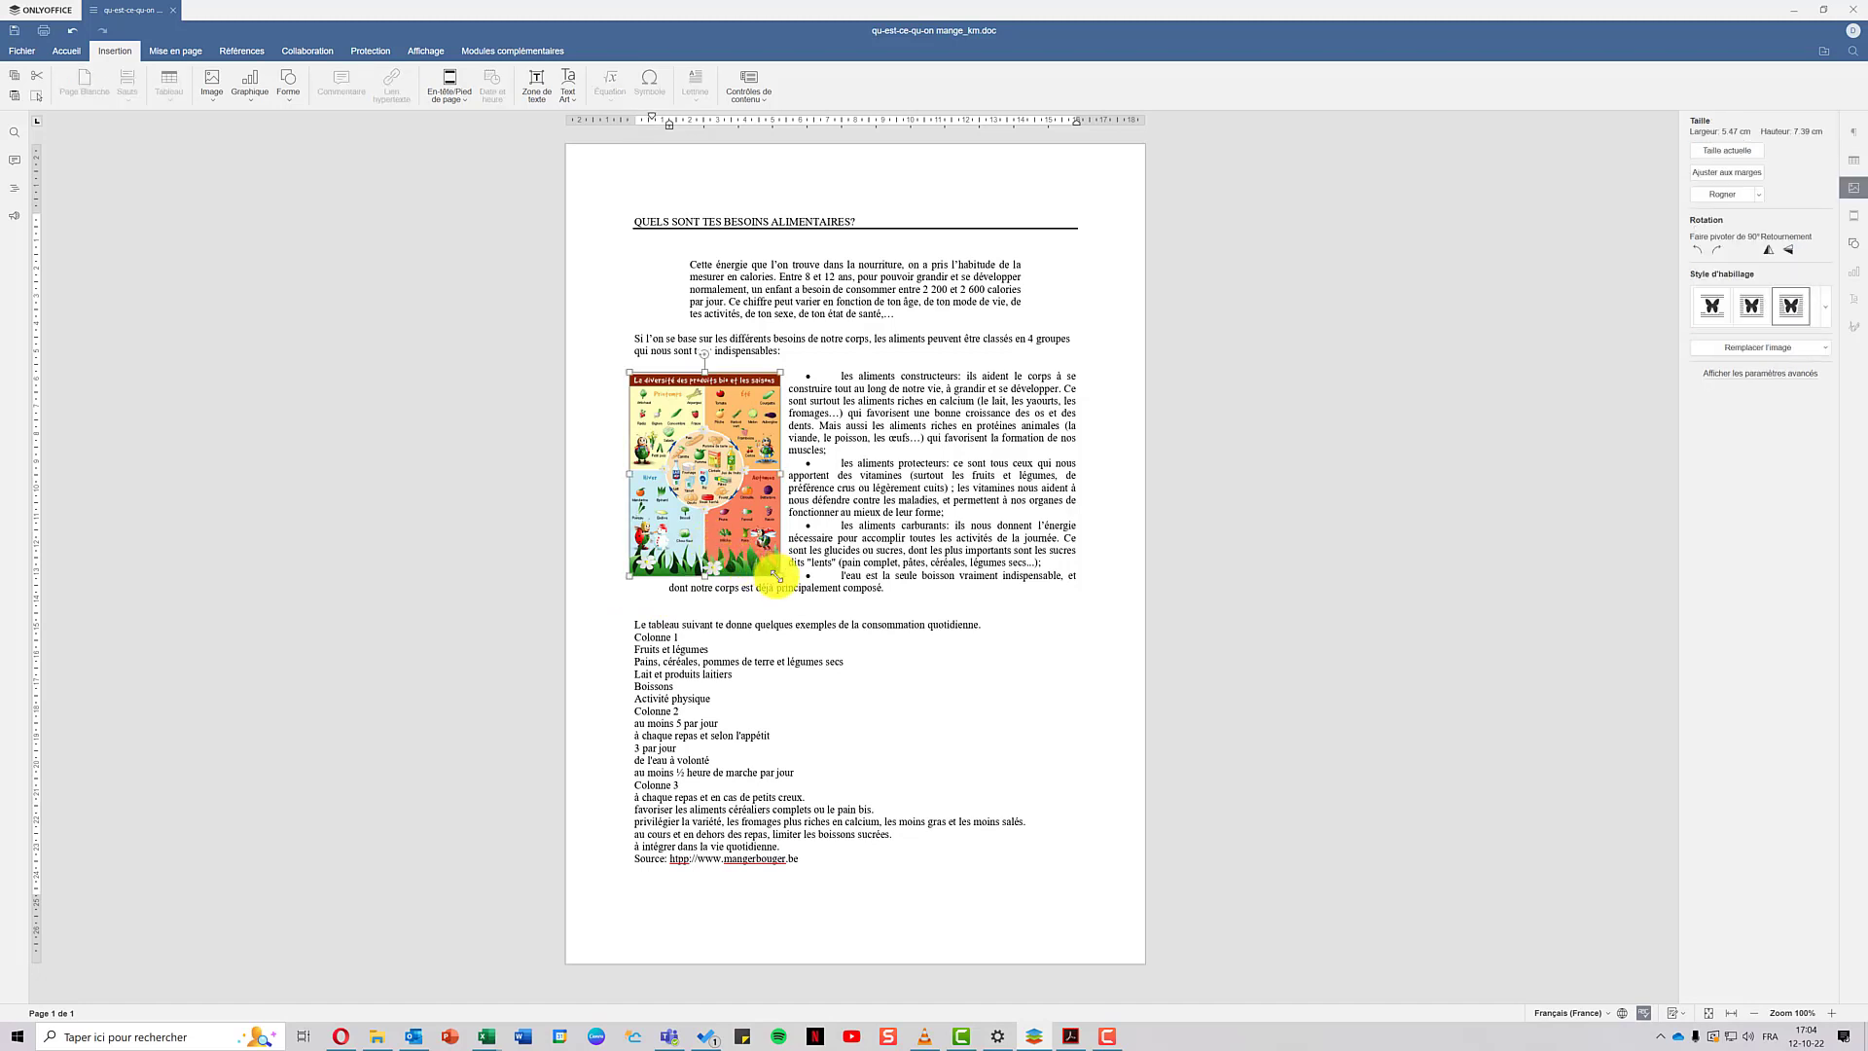
drag(776, 575, 798, 593)
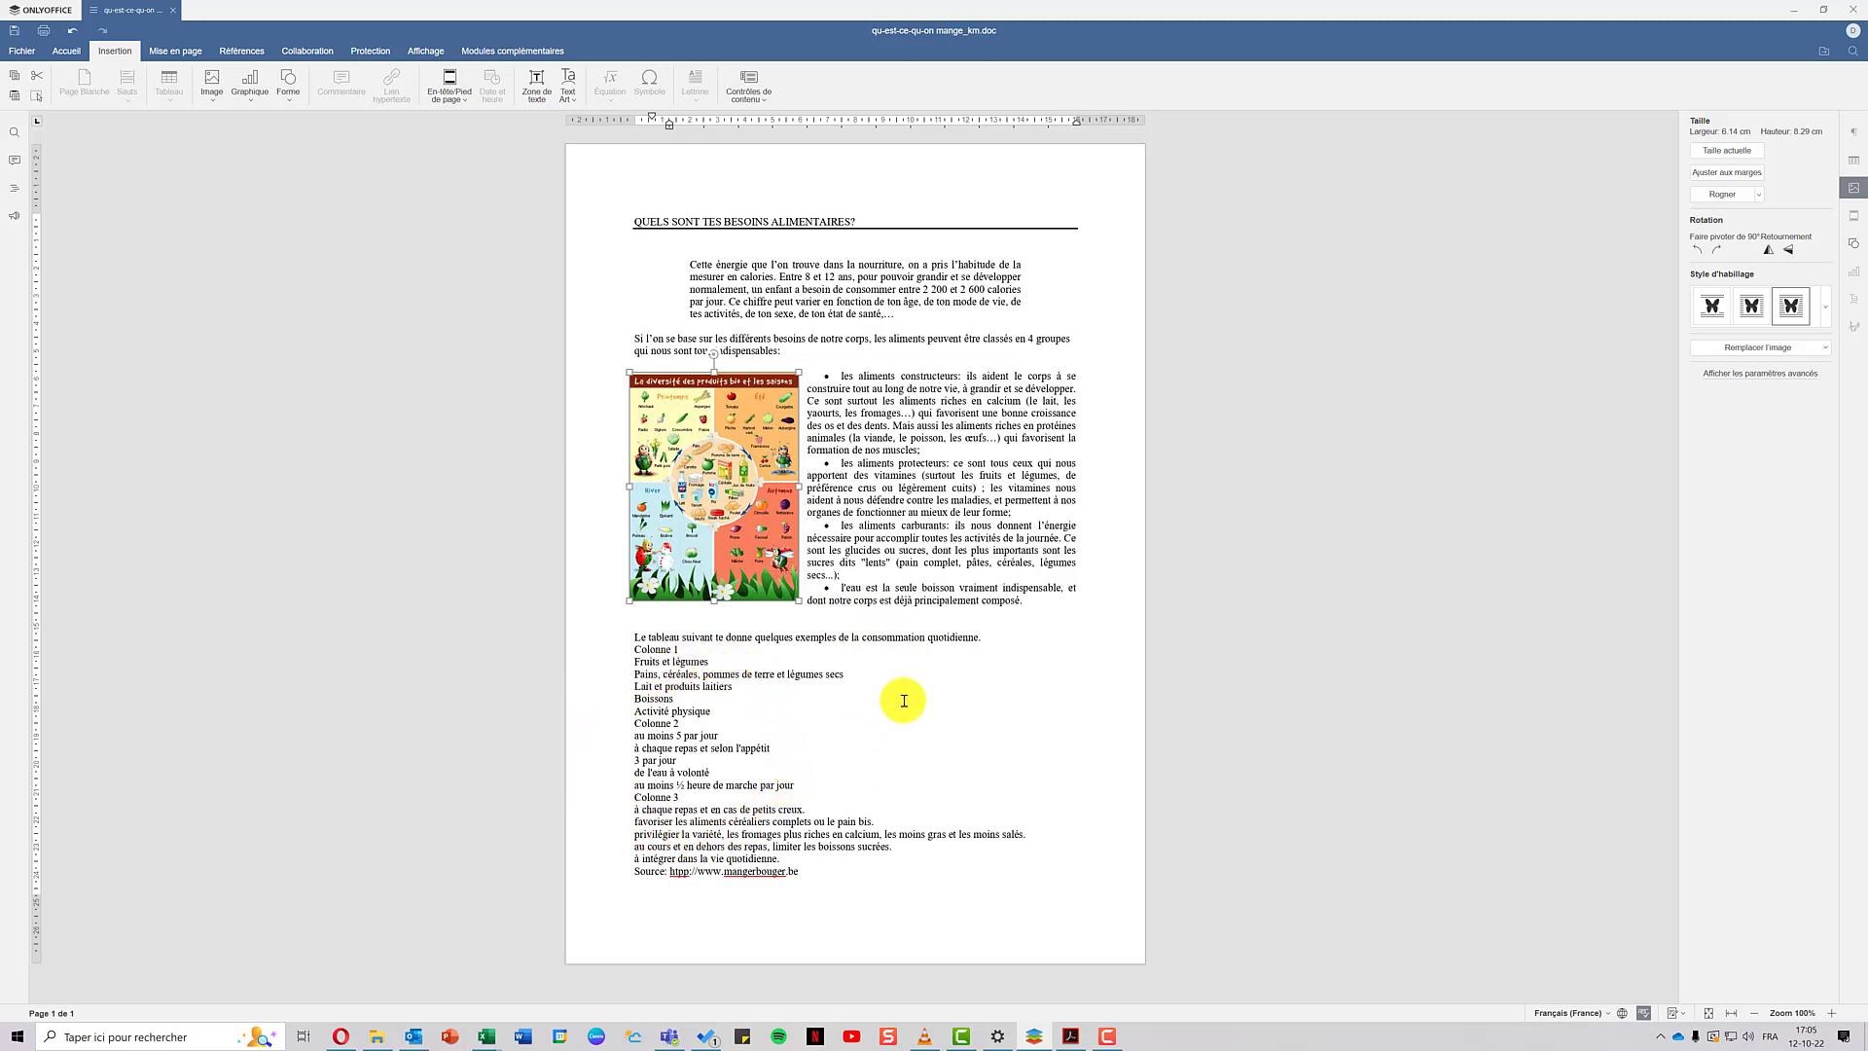
- Add three blank lines after "consommation quotidienne." and insert a table of 3 columns and 5 rows there
click(1004, 640)
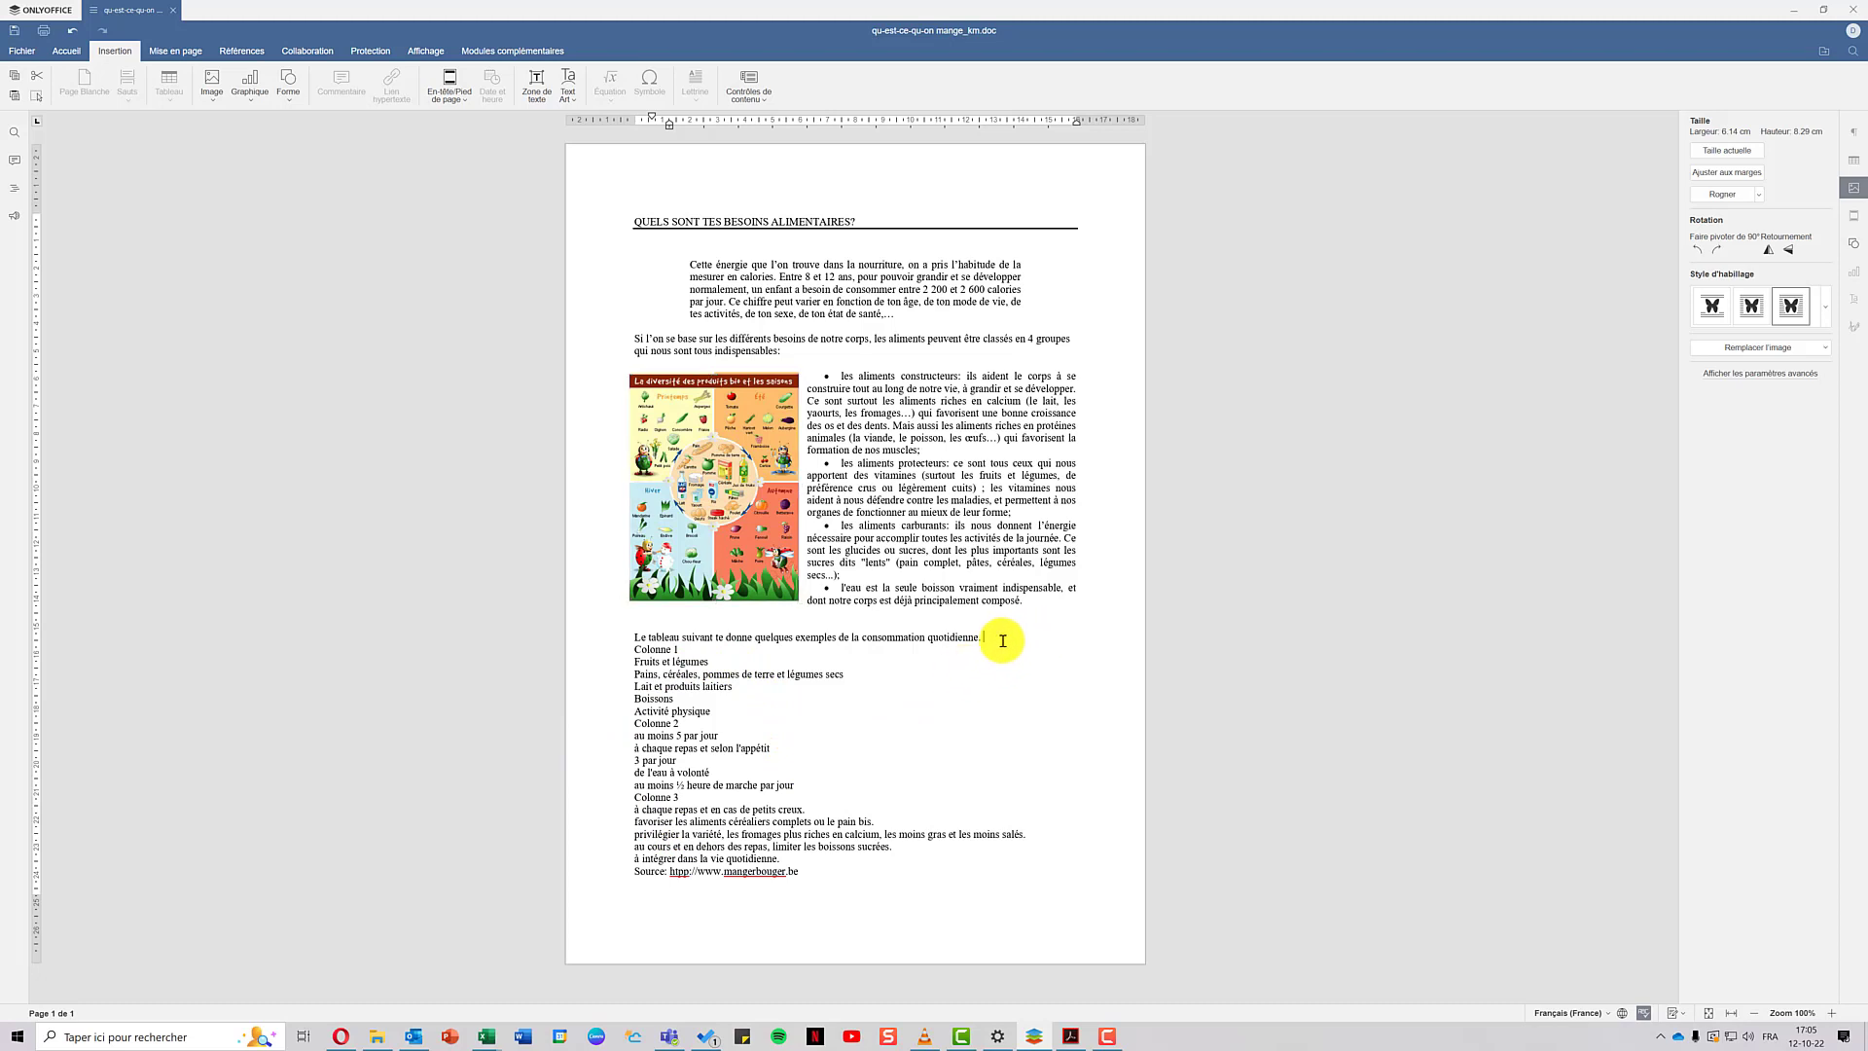
key(Return)
key(Return)
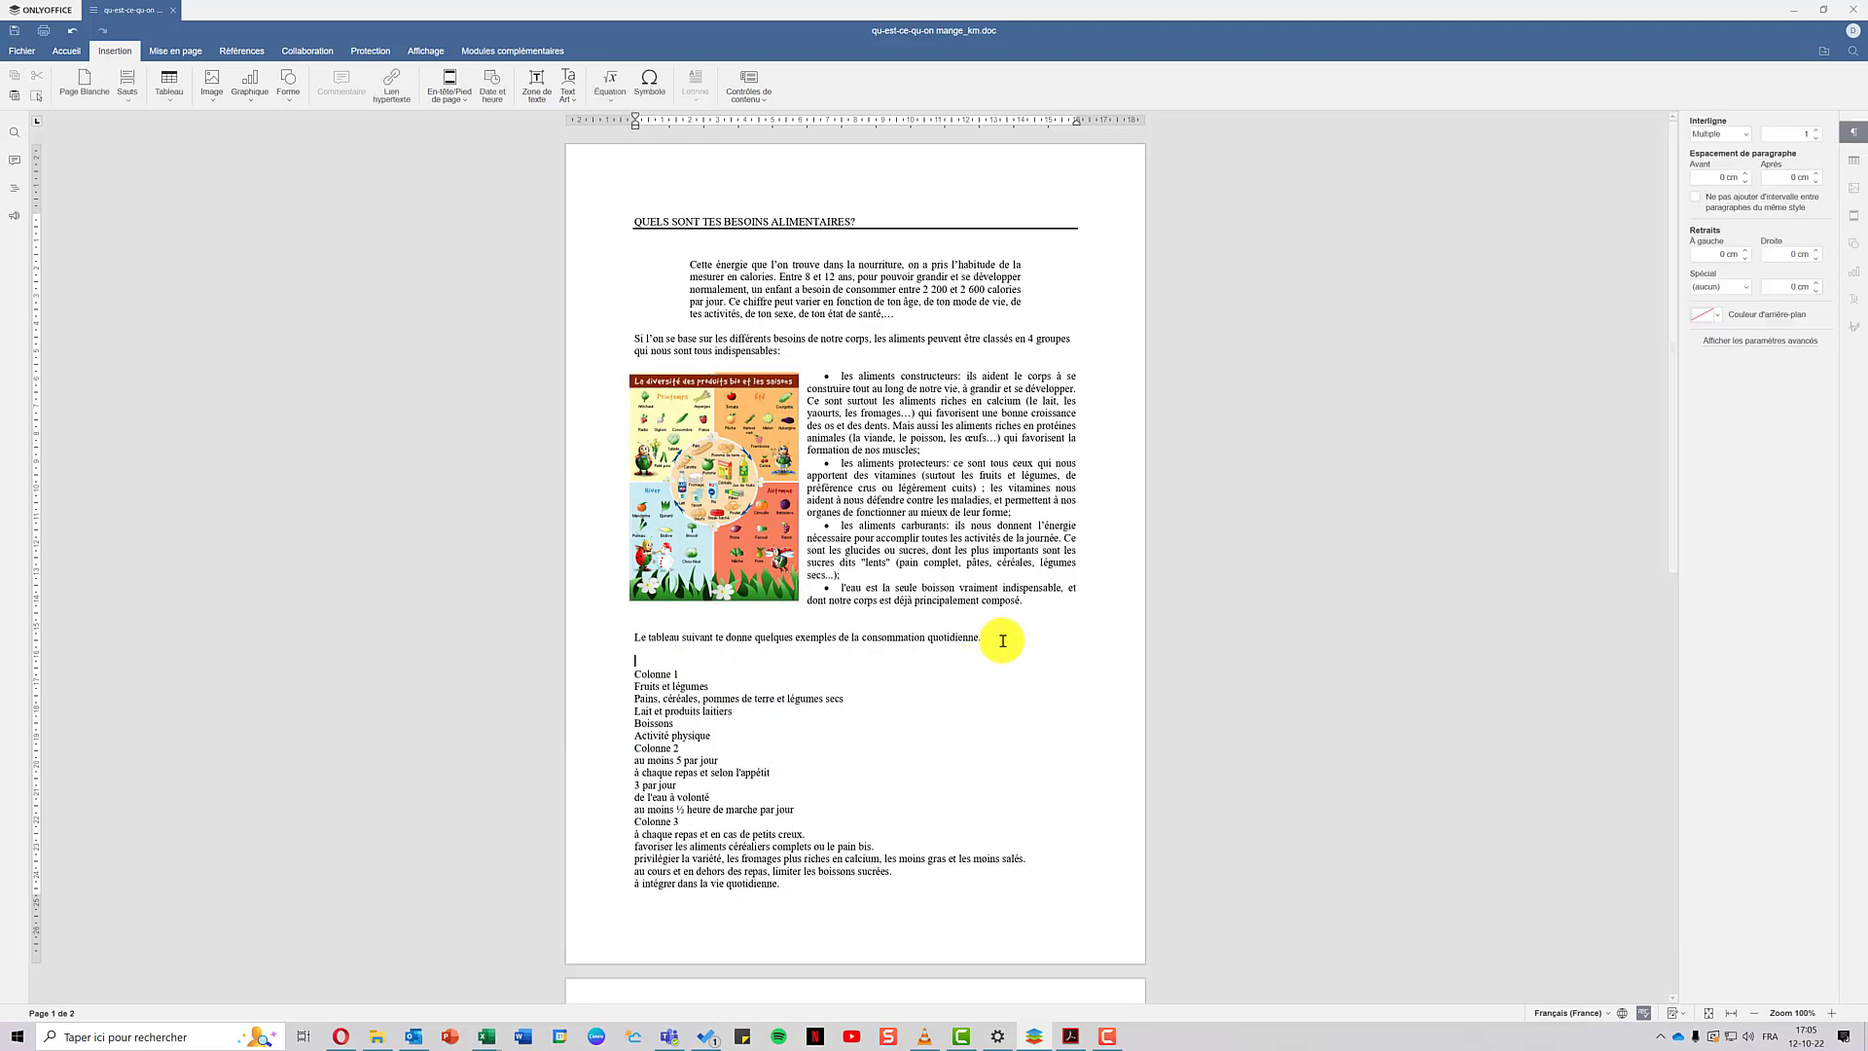
key(Return)
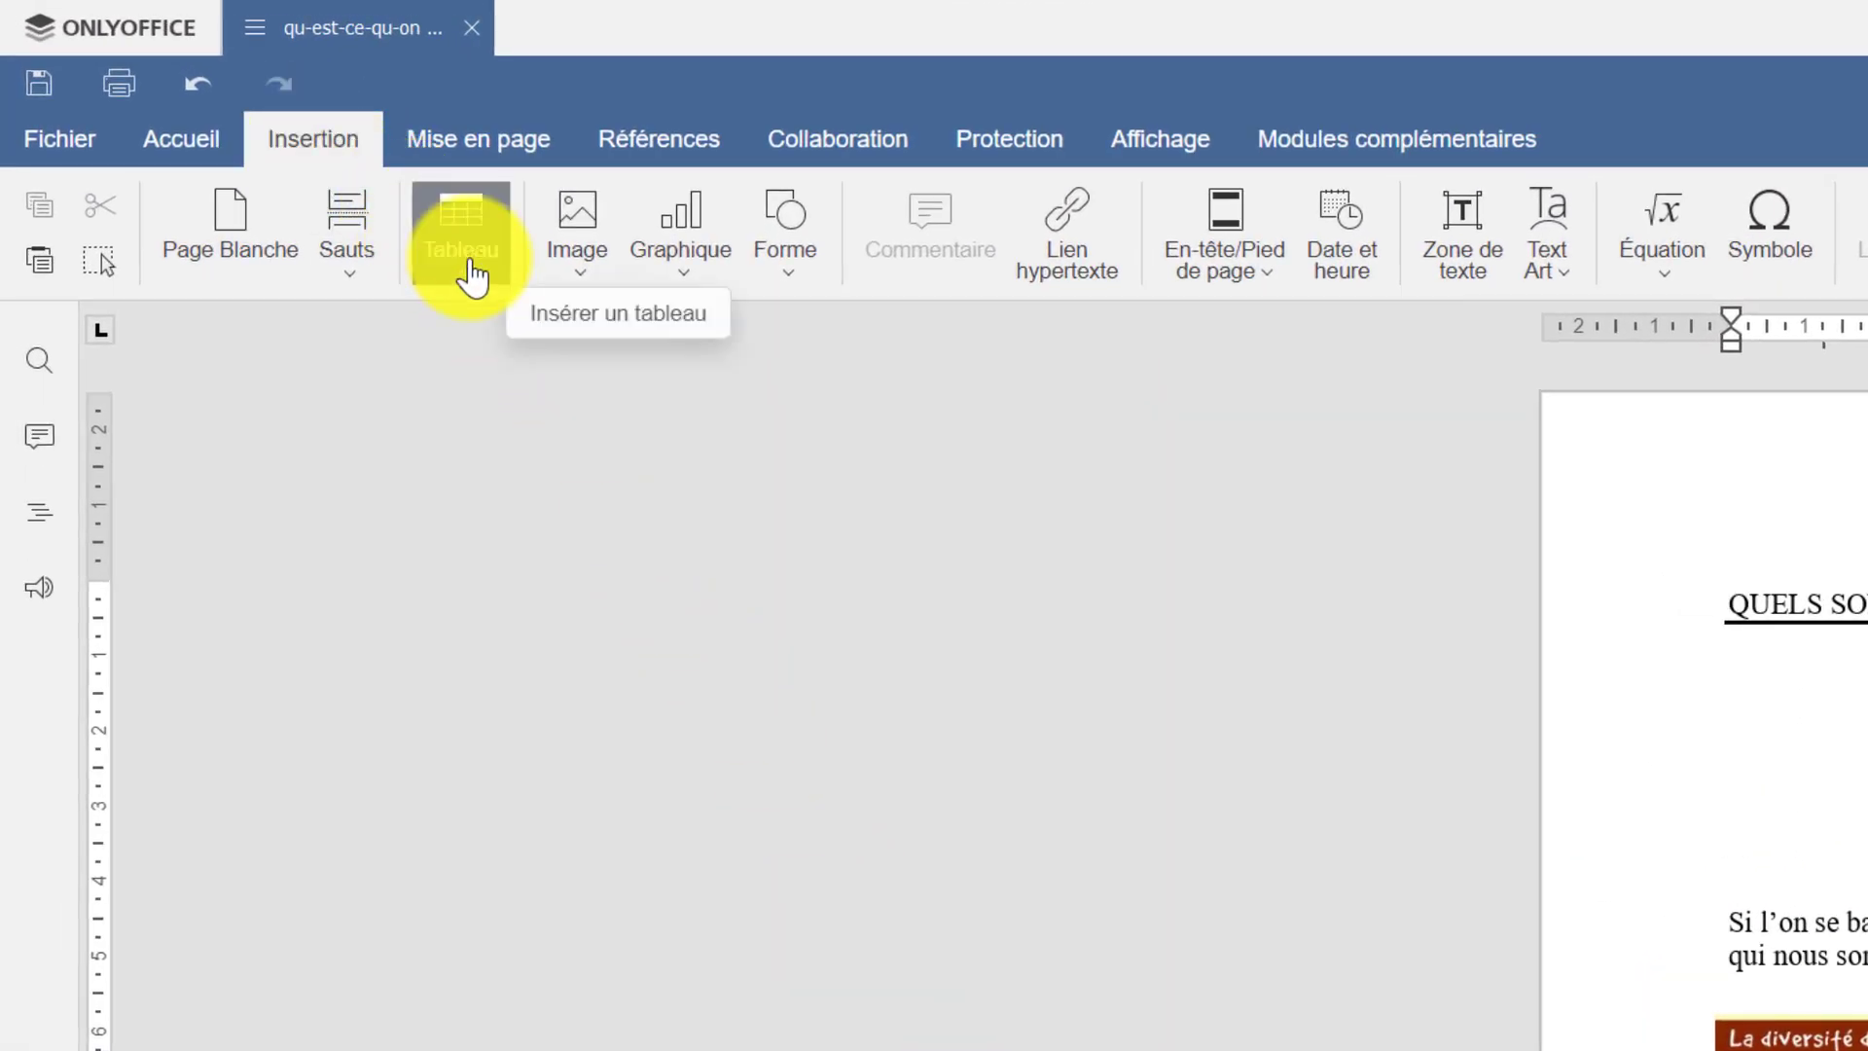
click(469, 272)
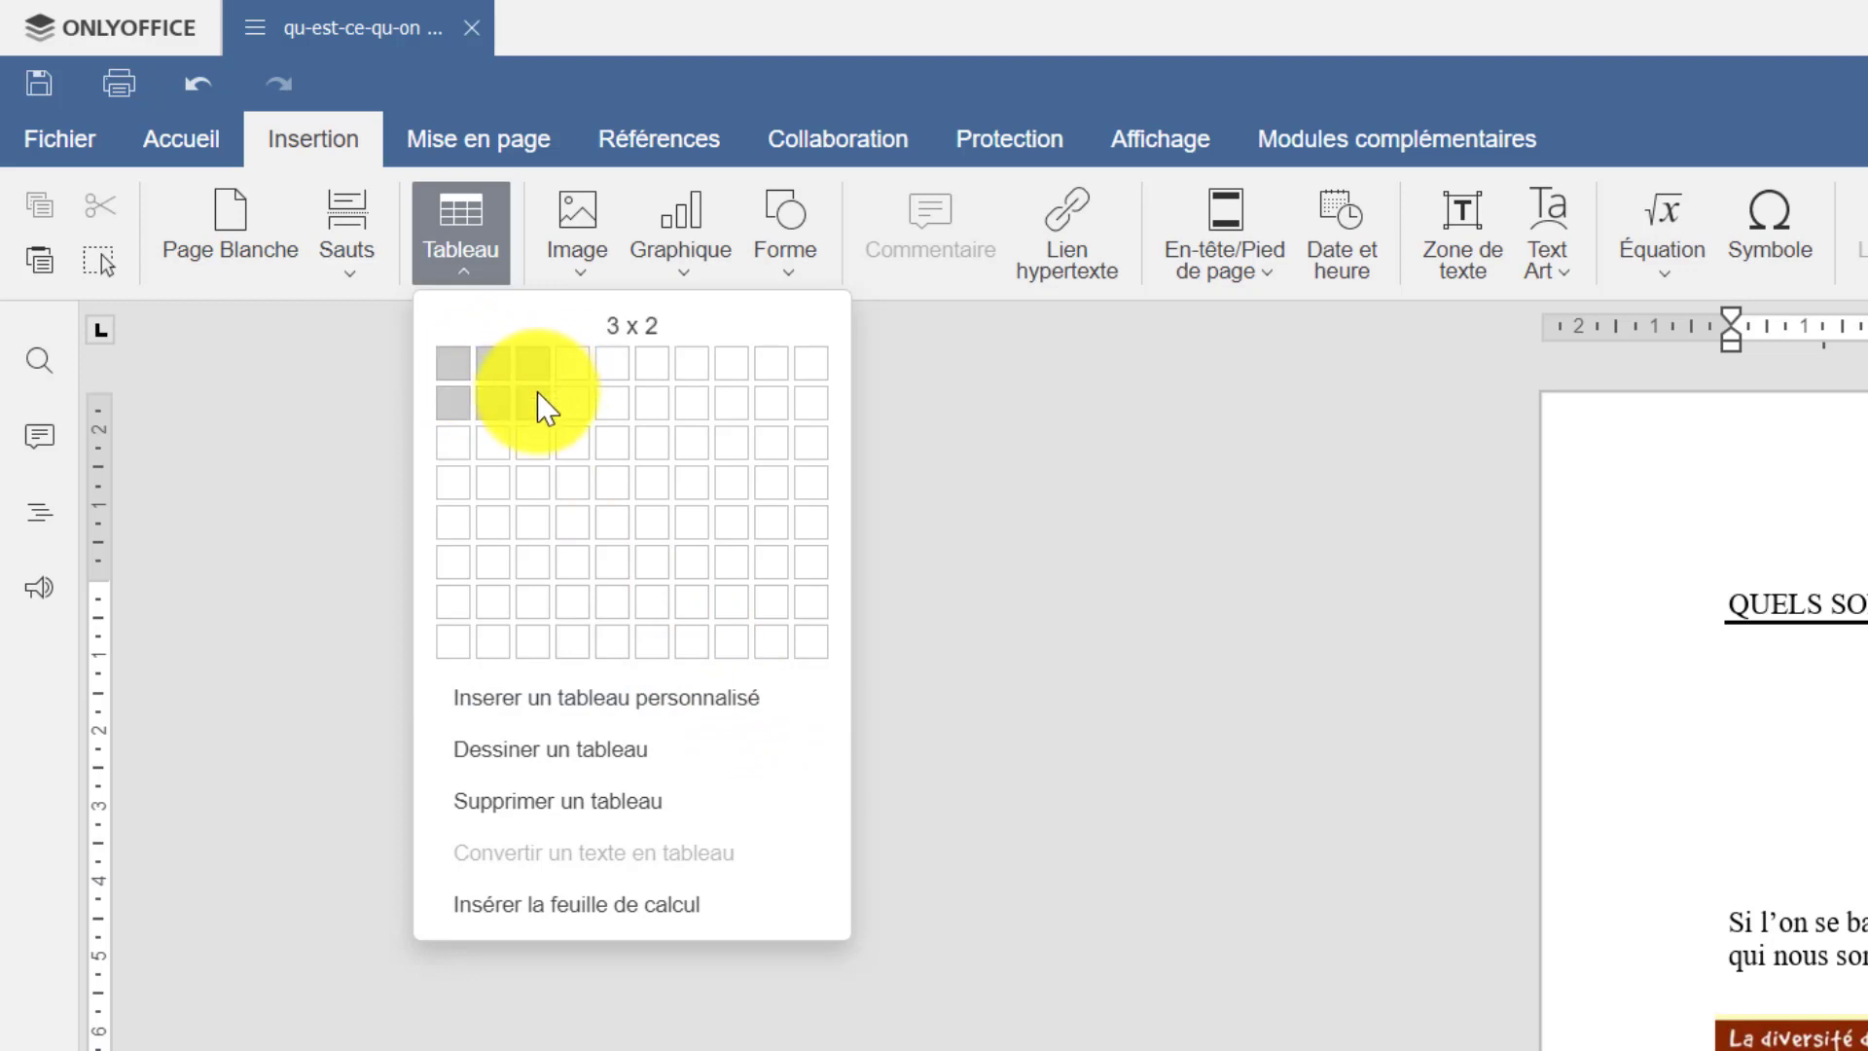
click(530, 521)
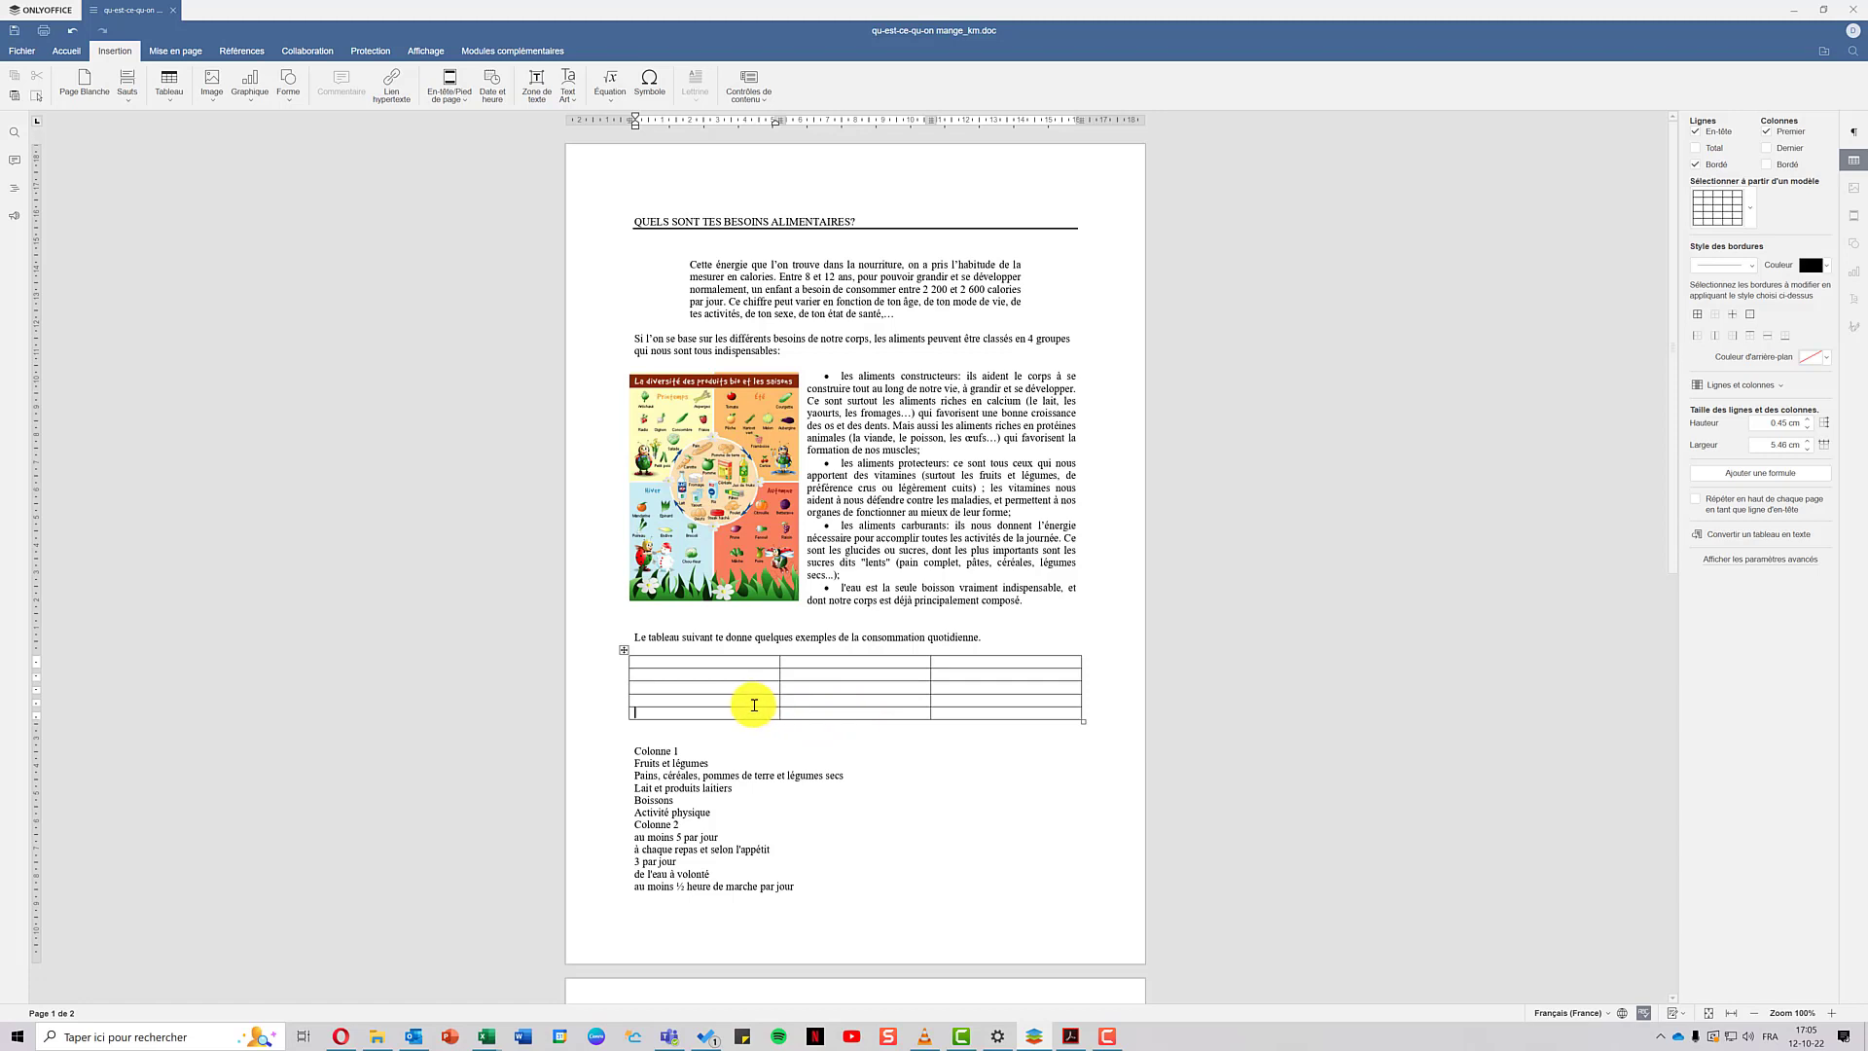
- Fill all five cells of the table's first column with a light grey background colour
drag(751, 700, 698, 660)
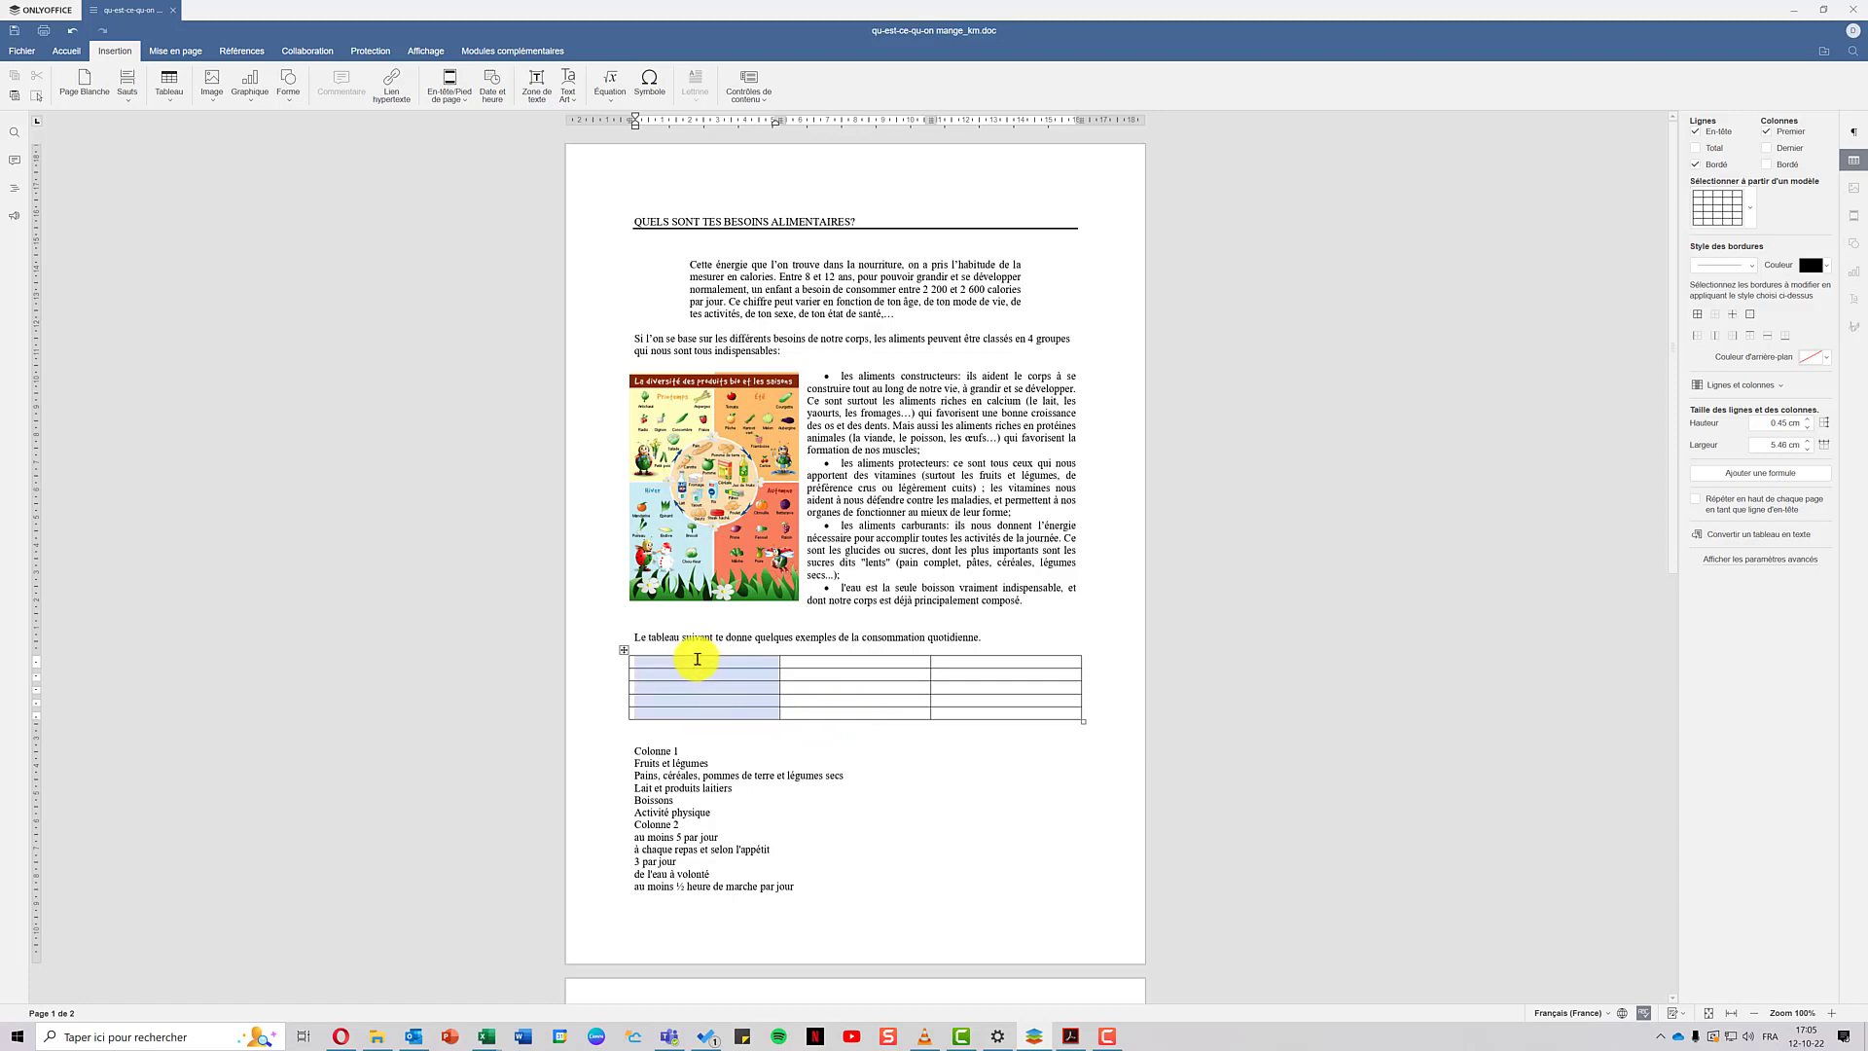
click(755, 717)
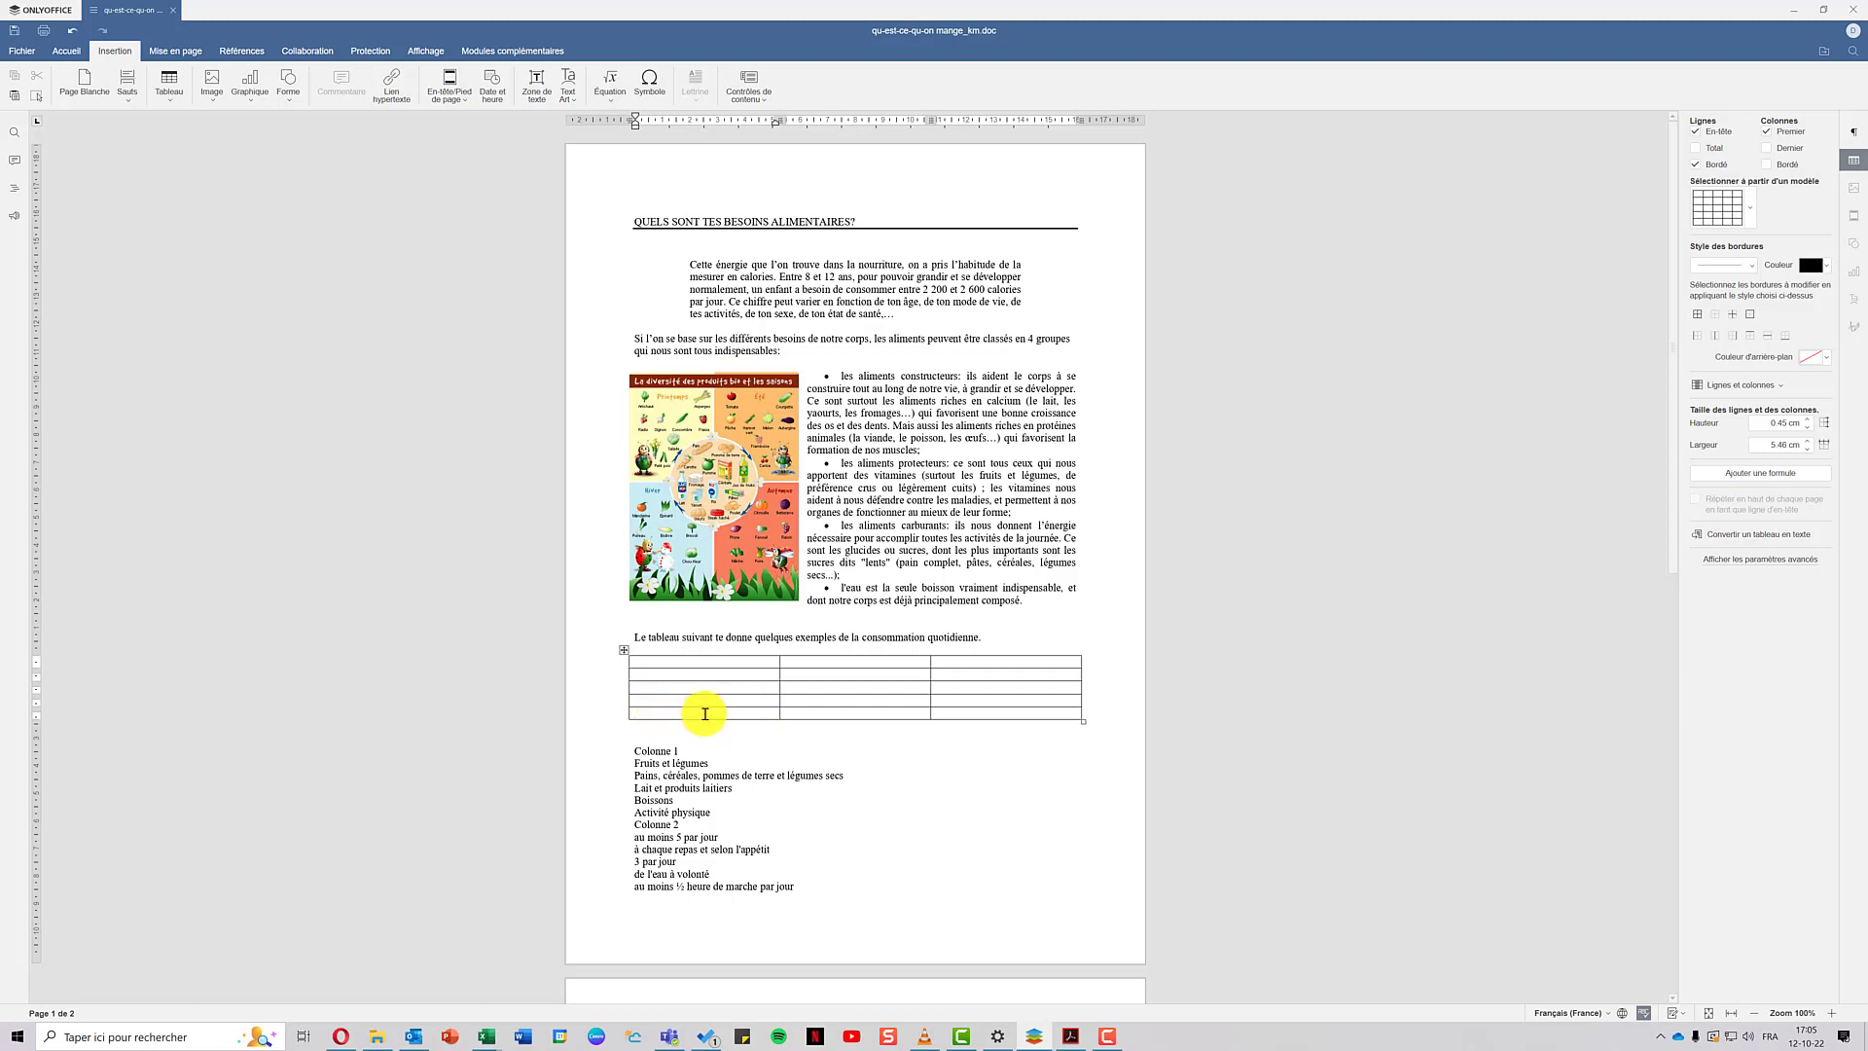
drag(705, 714, 677, 666)
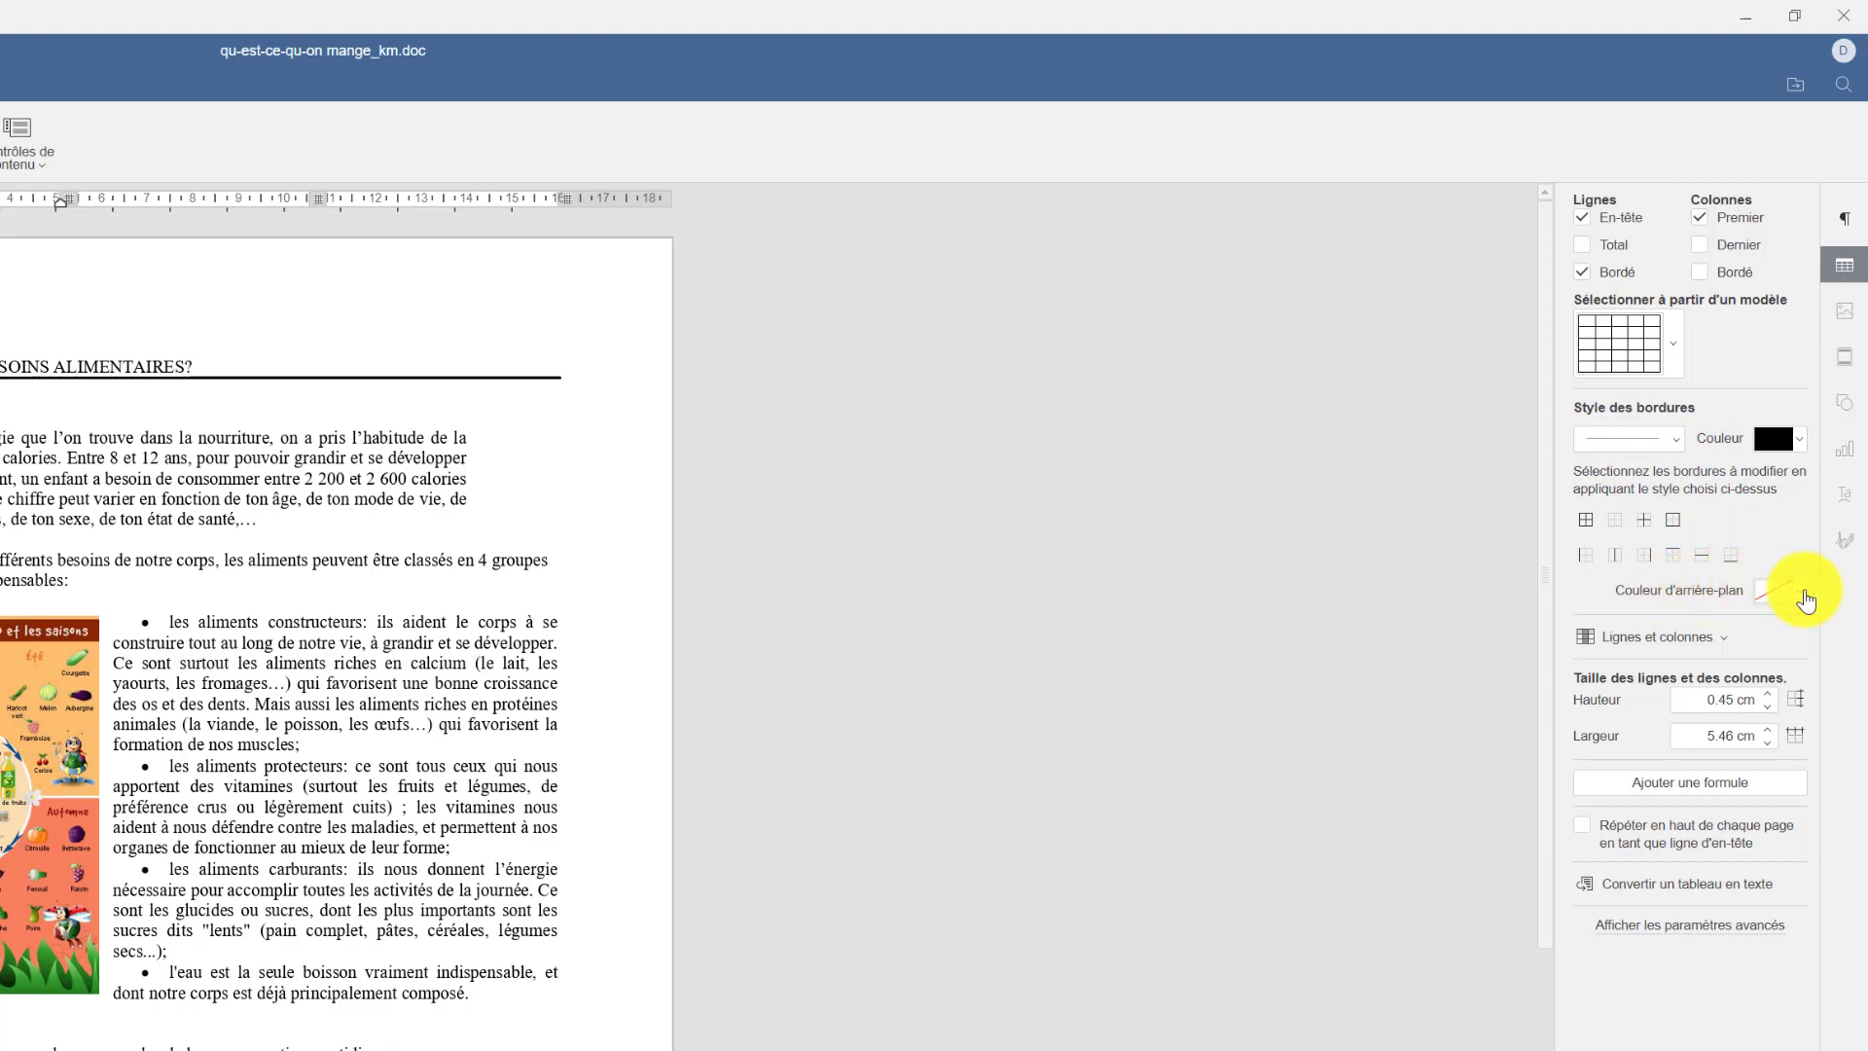
click(1803, 593)
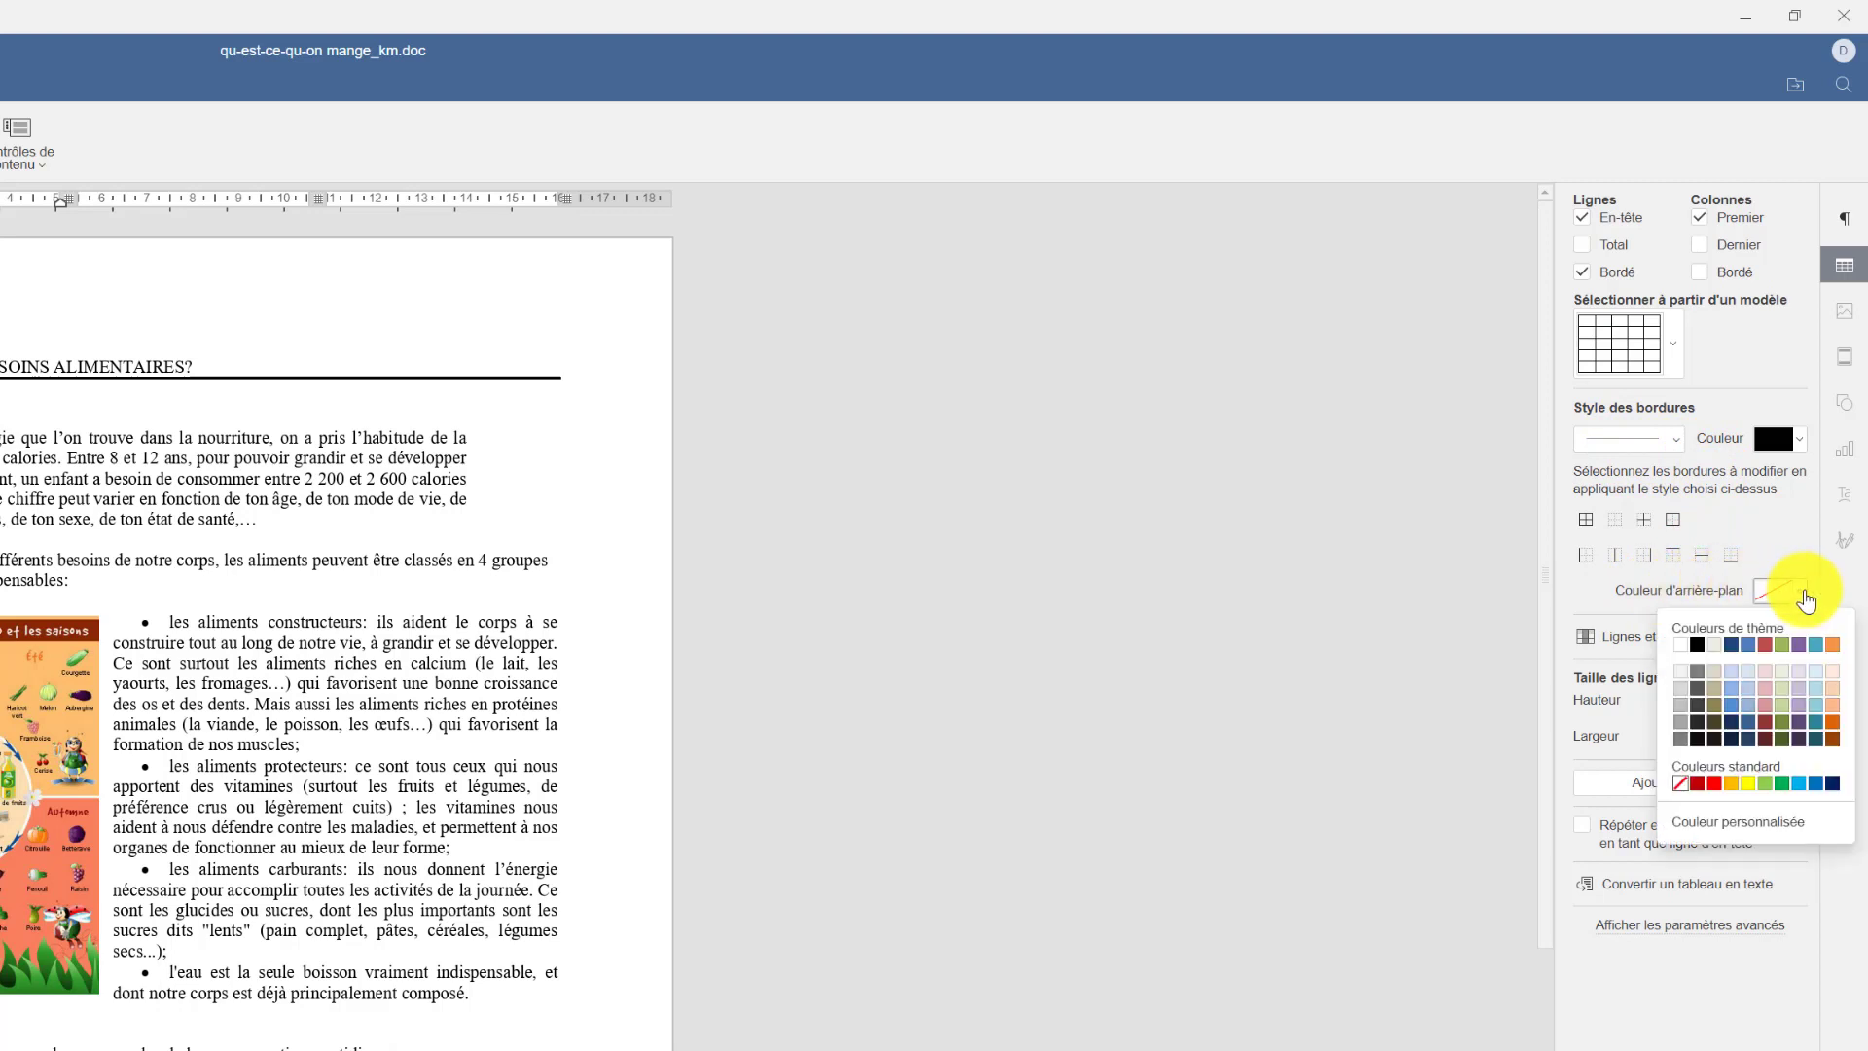
click(1680, 693)
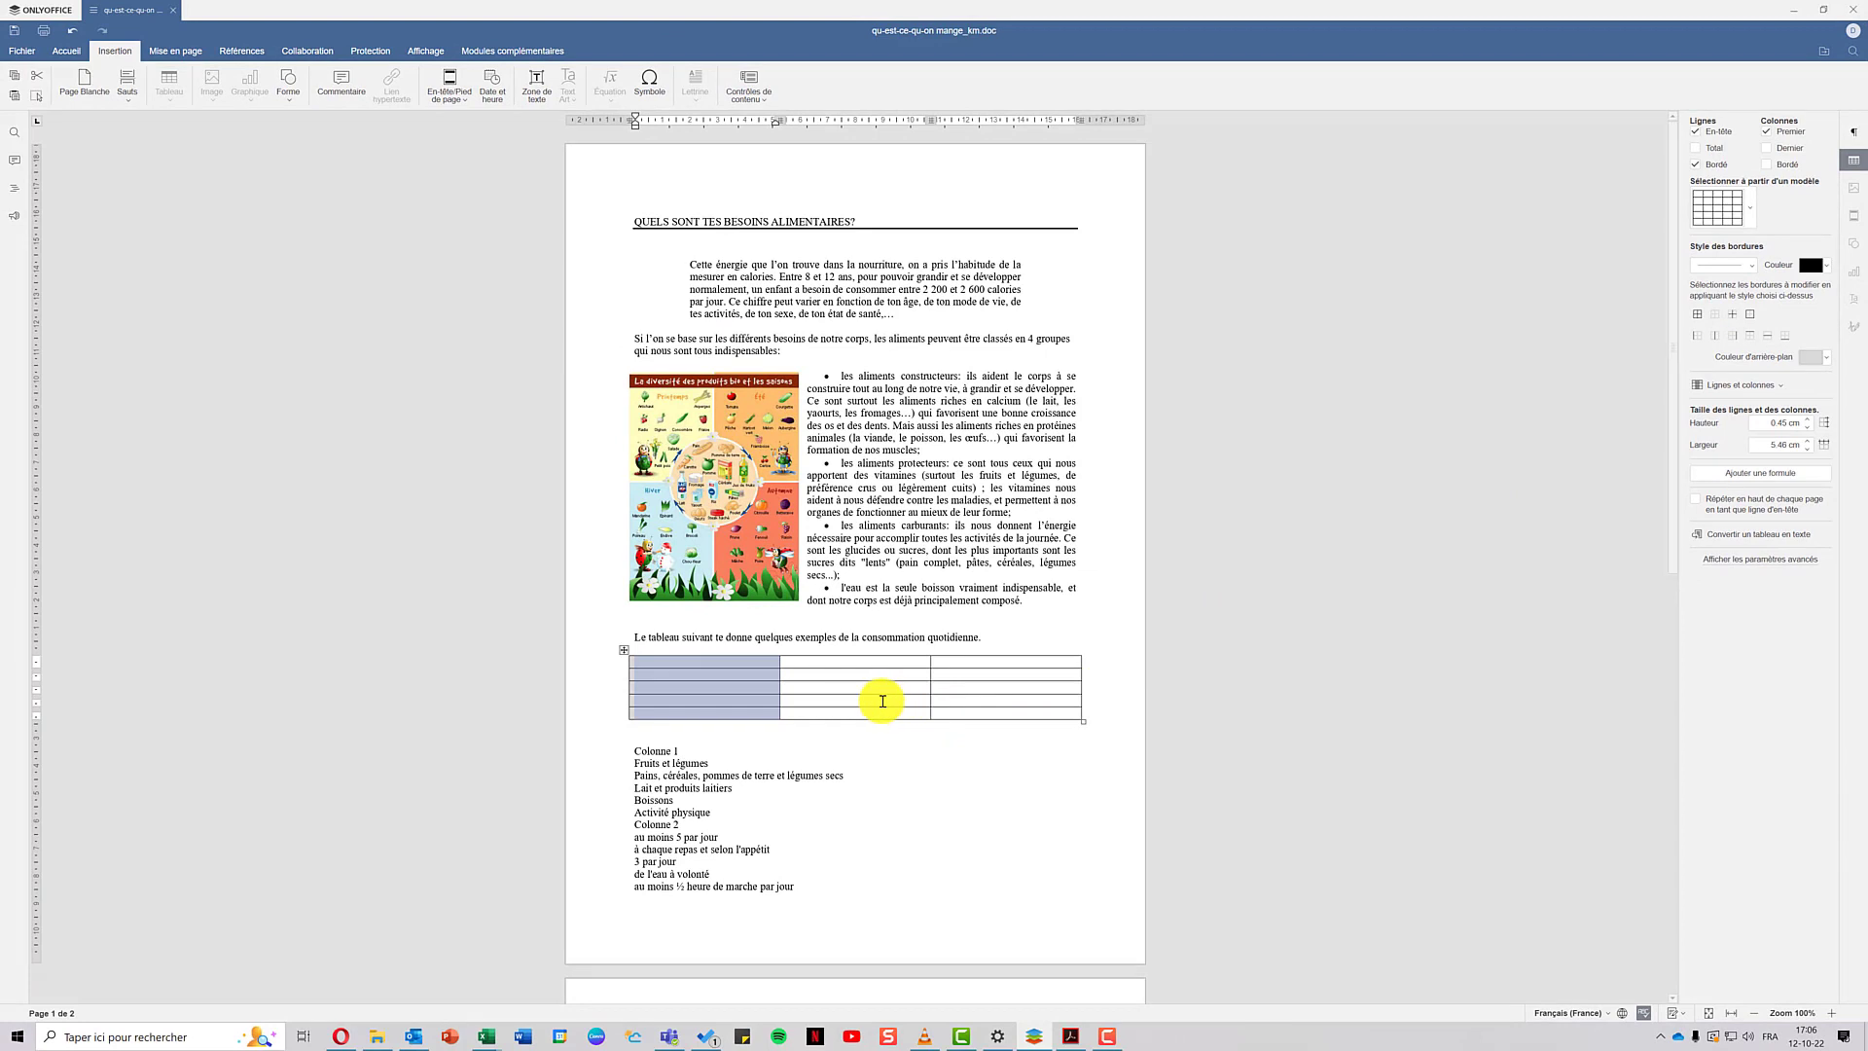
click(883, 701)
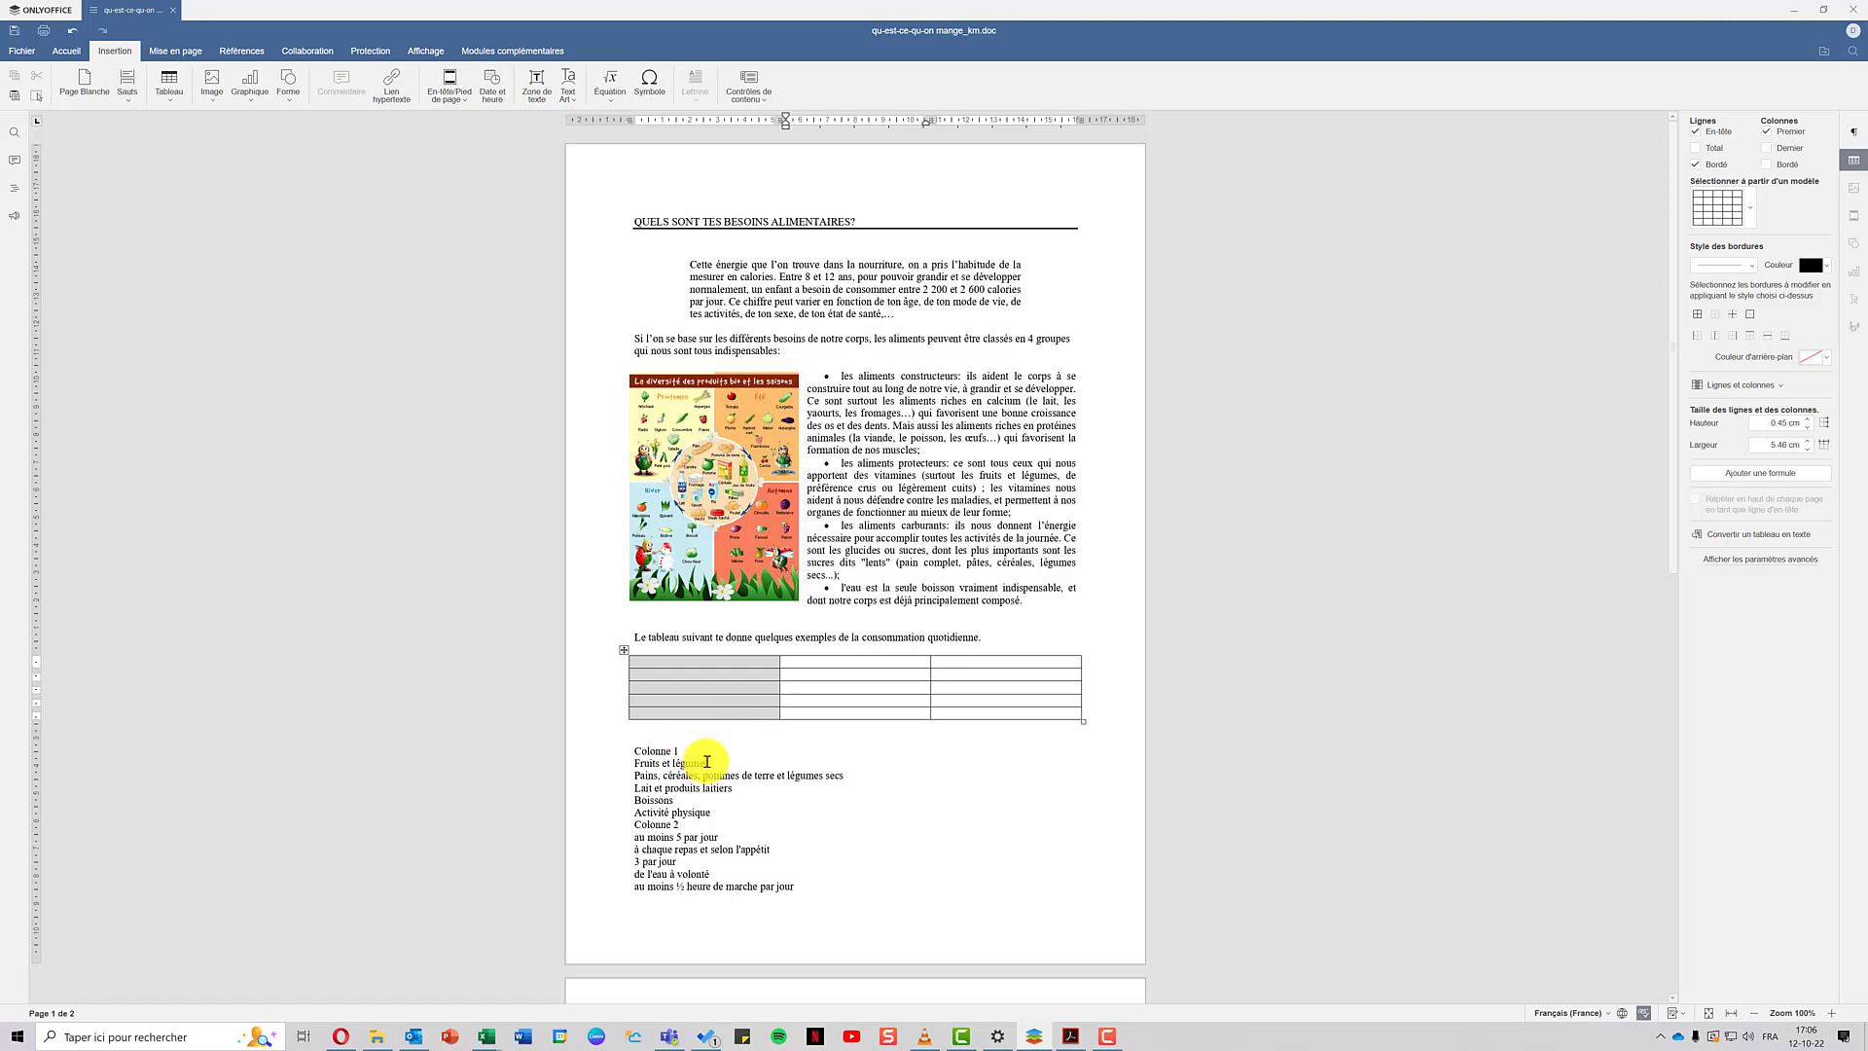
- Move the text "Fruits et légumes" from the list under "Colonne 1" into the first cell of the table
drag(723, 764, 633, 763)
key(ctrl+x)
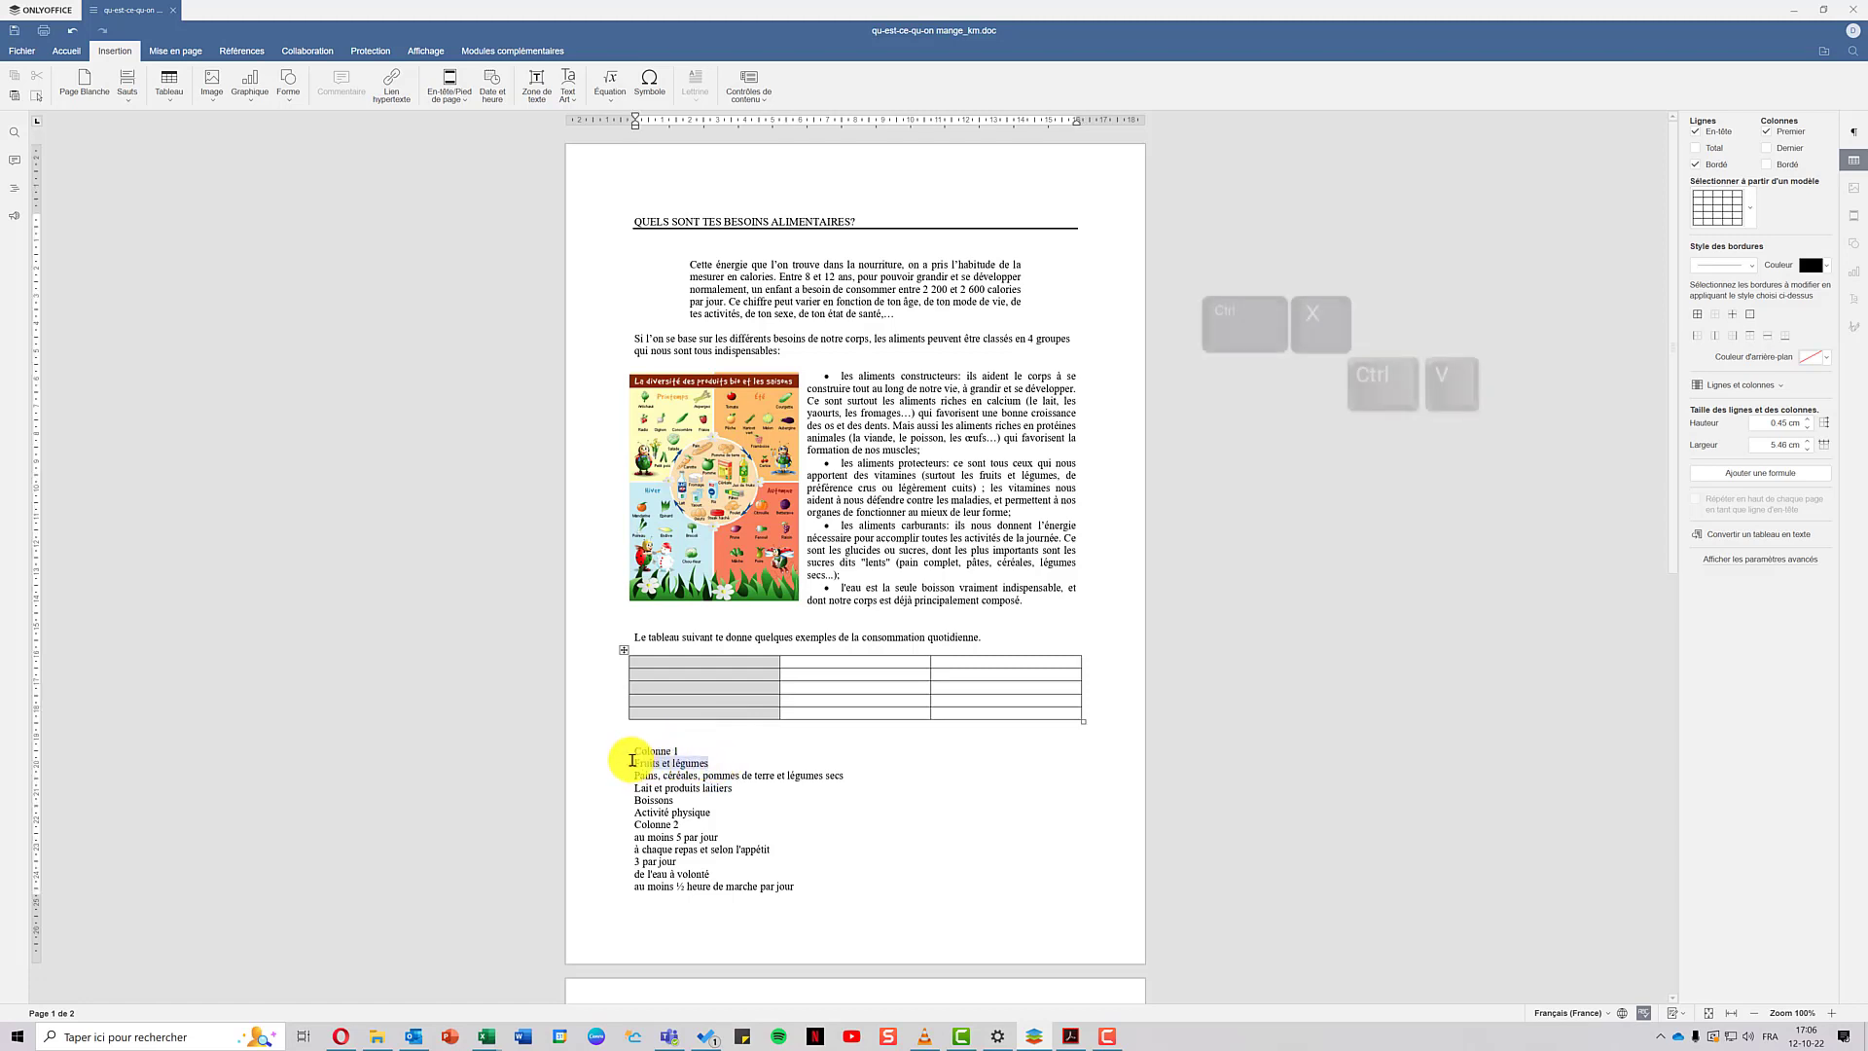
key(ctrl+v)
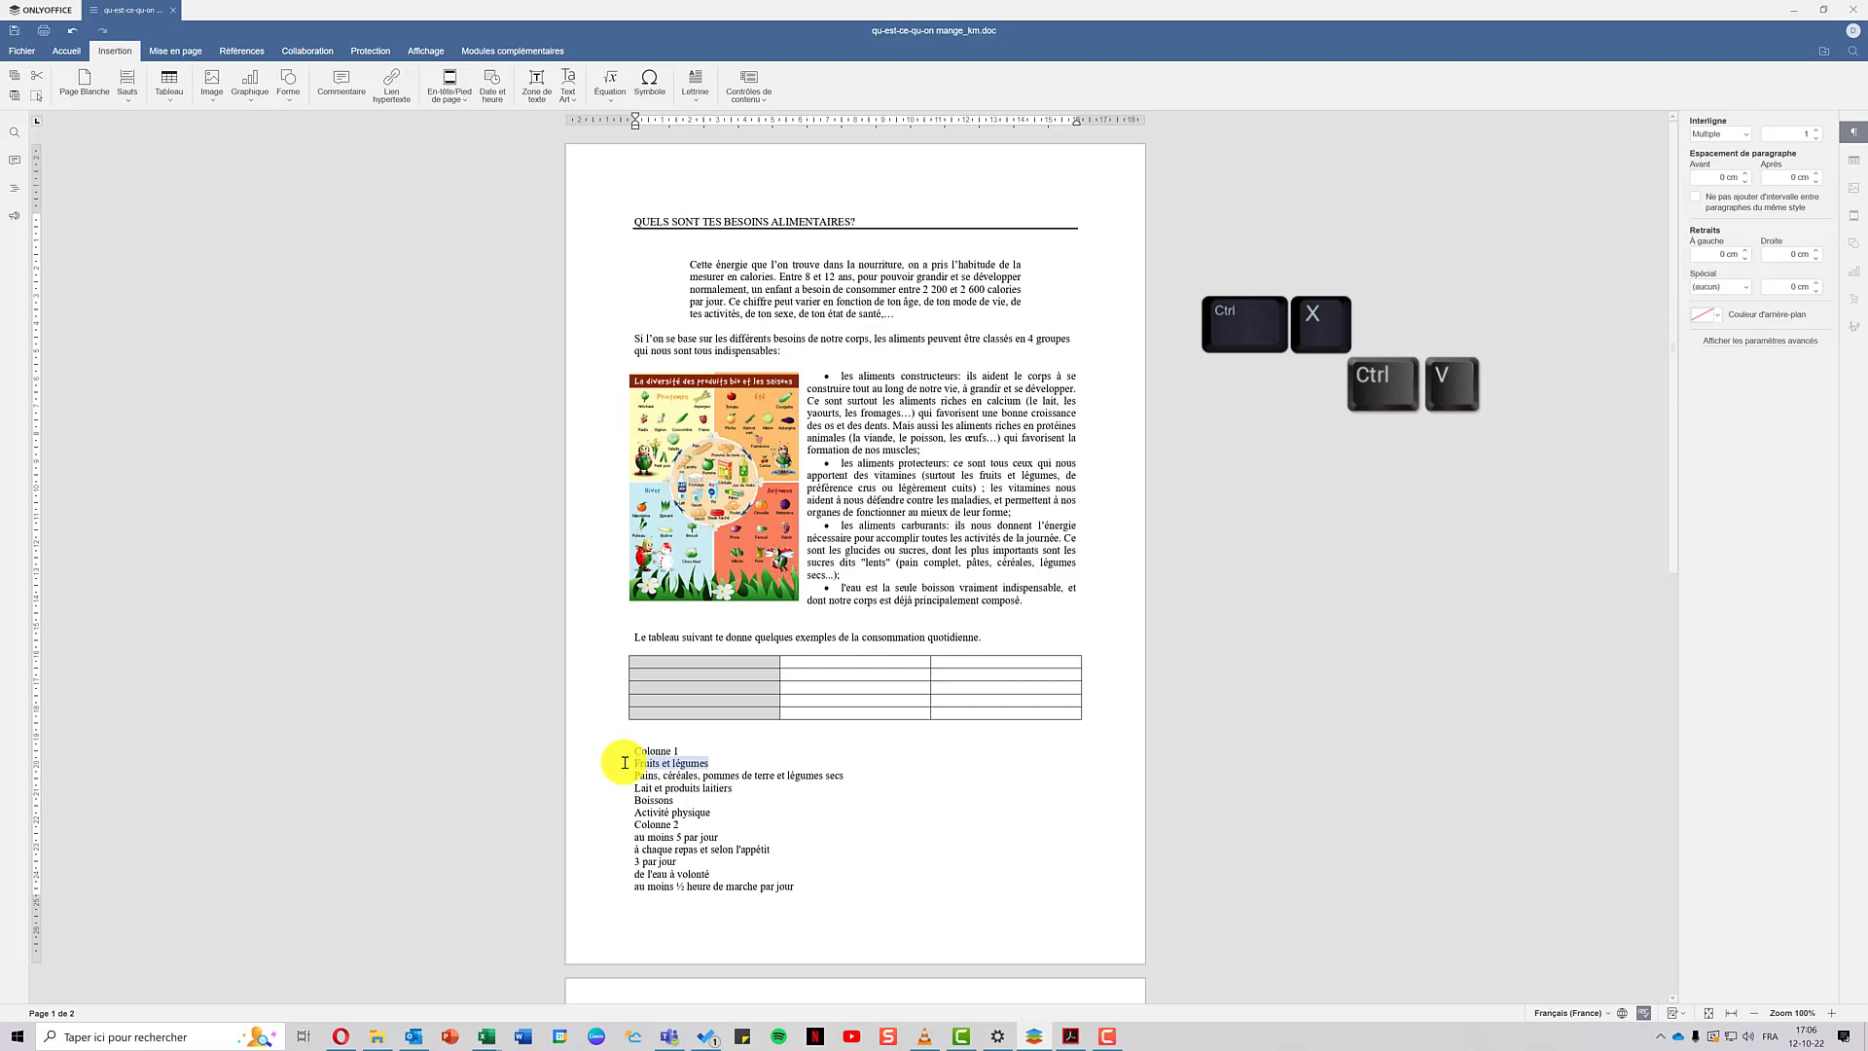
key(ctrl+x)
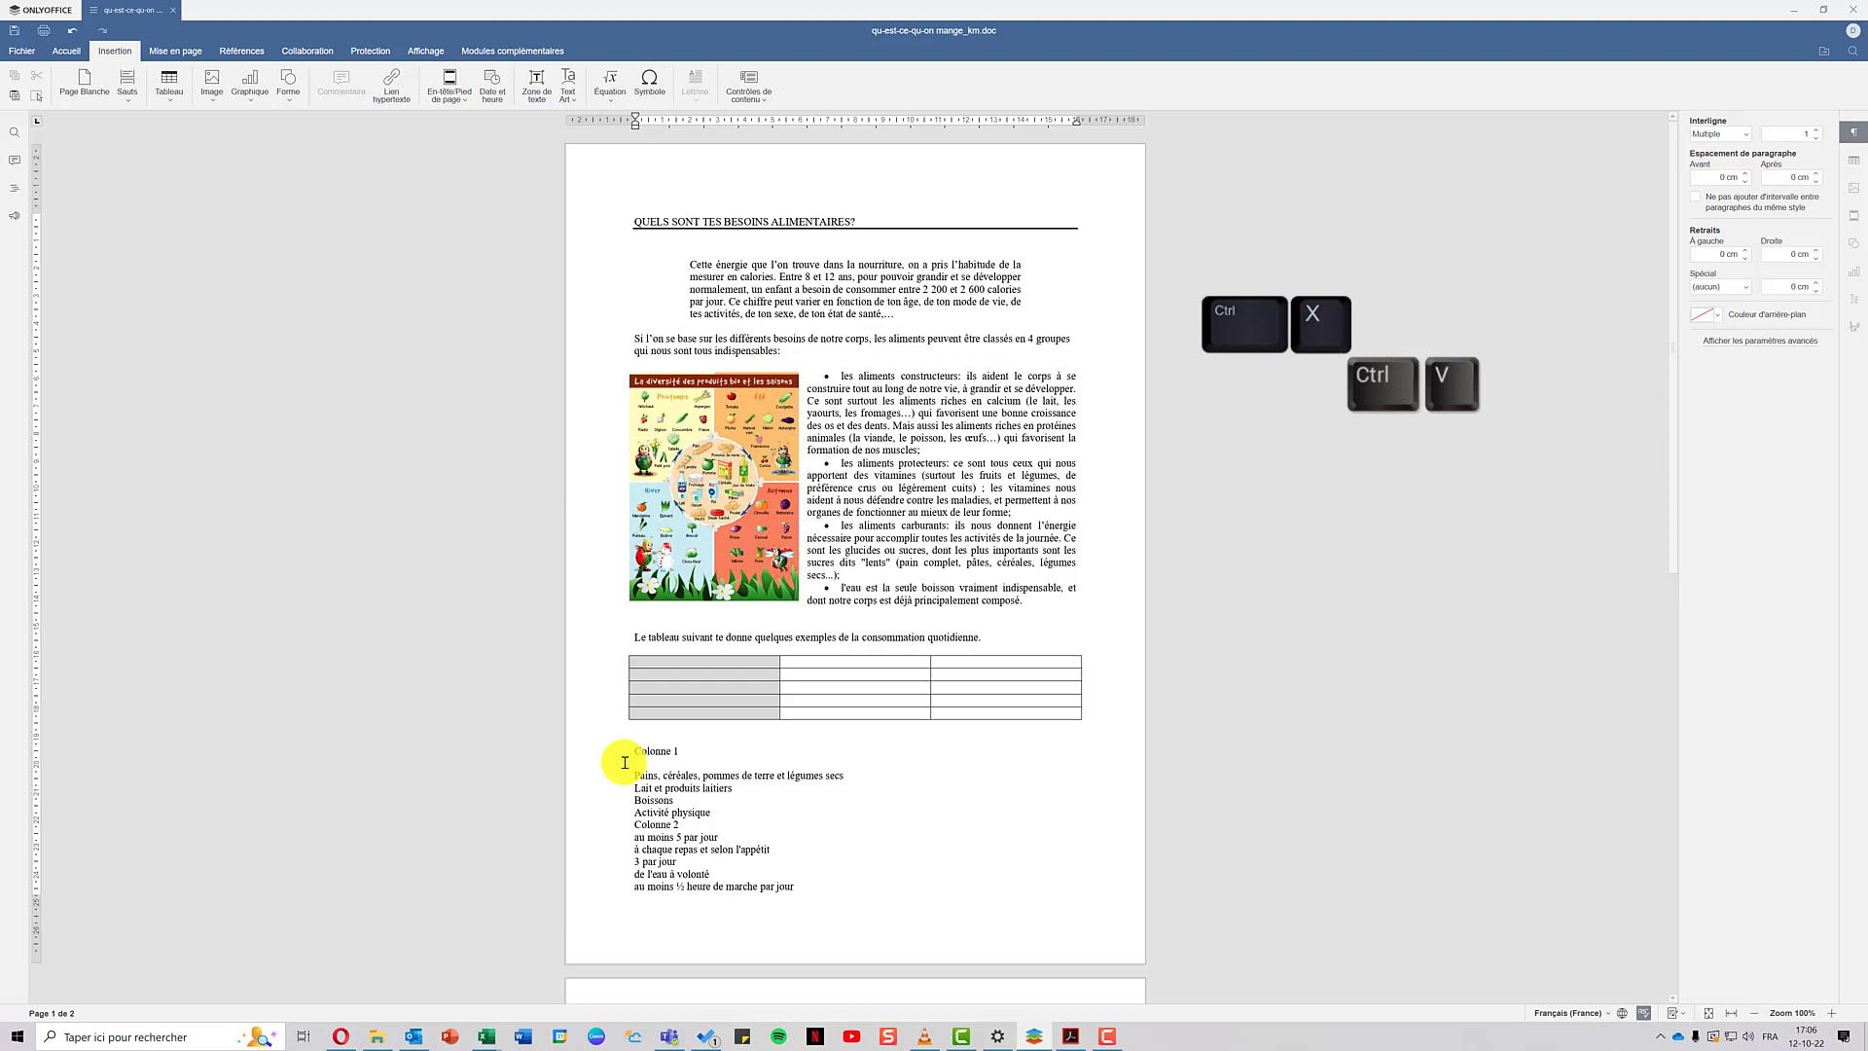
click(671, 663)
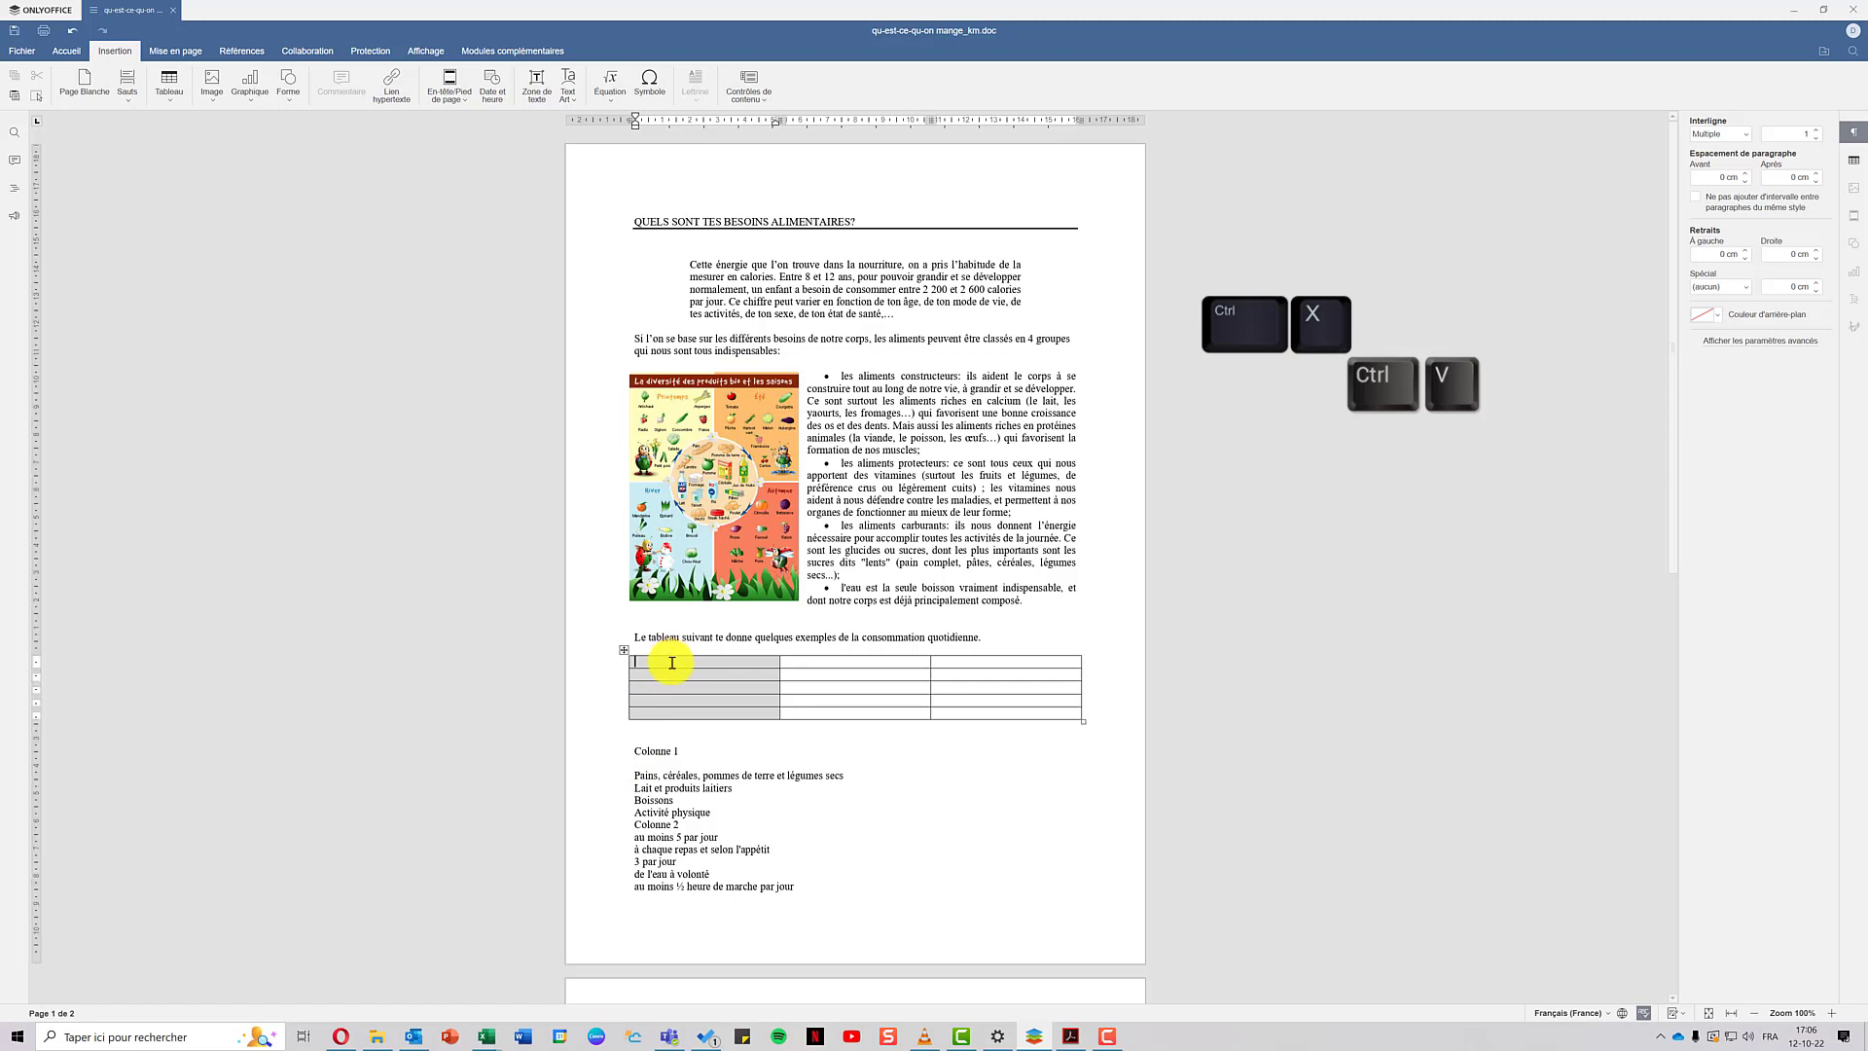
key(ctrl+v)
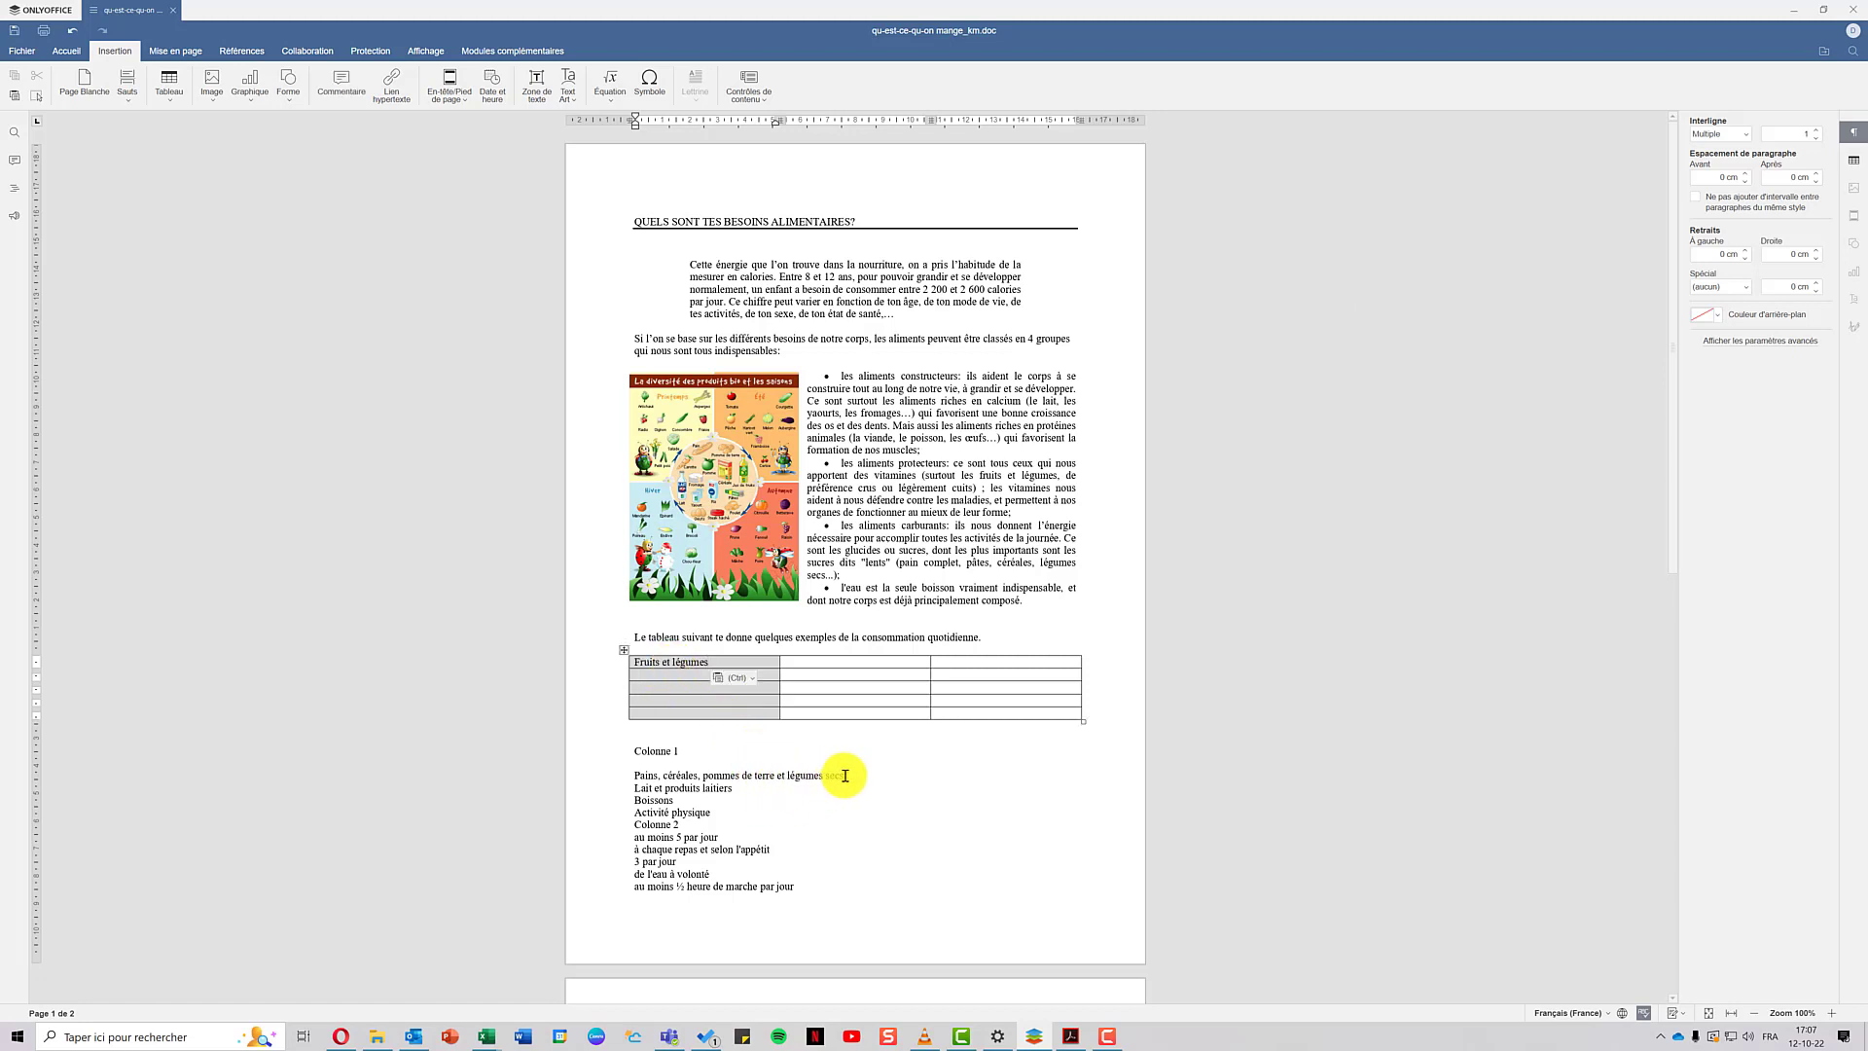
- Move the text "Pains, céréales, pommes de terre et légumes secs" into the second cell of the table's first column
drag(843, 776, 633, 813)
key(ctrl+c)
click(662, 676)
key(ctrl+v)
- Move the text "Lait et produits laitiers" from the list into the third cell of the table's first column
key(ctrl+x)
key(ctrl+x)
click(655, 700)
key(ctrl+x)
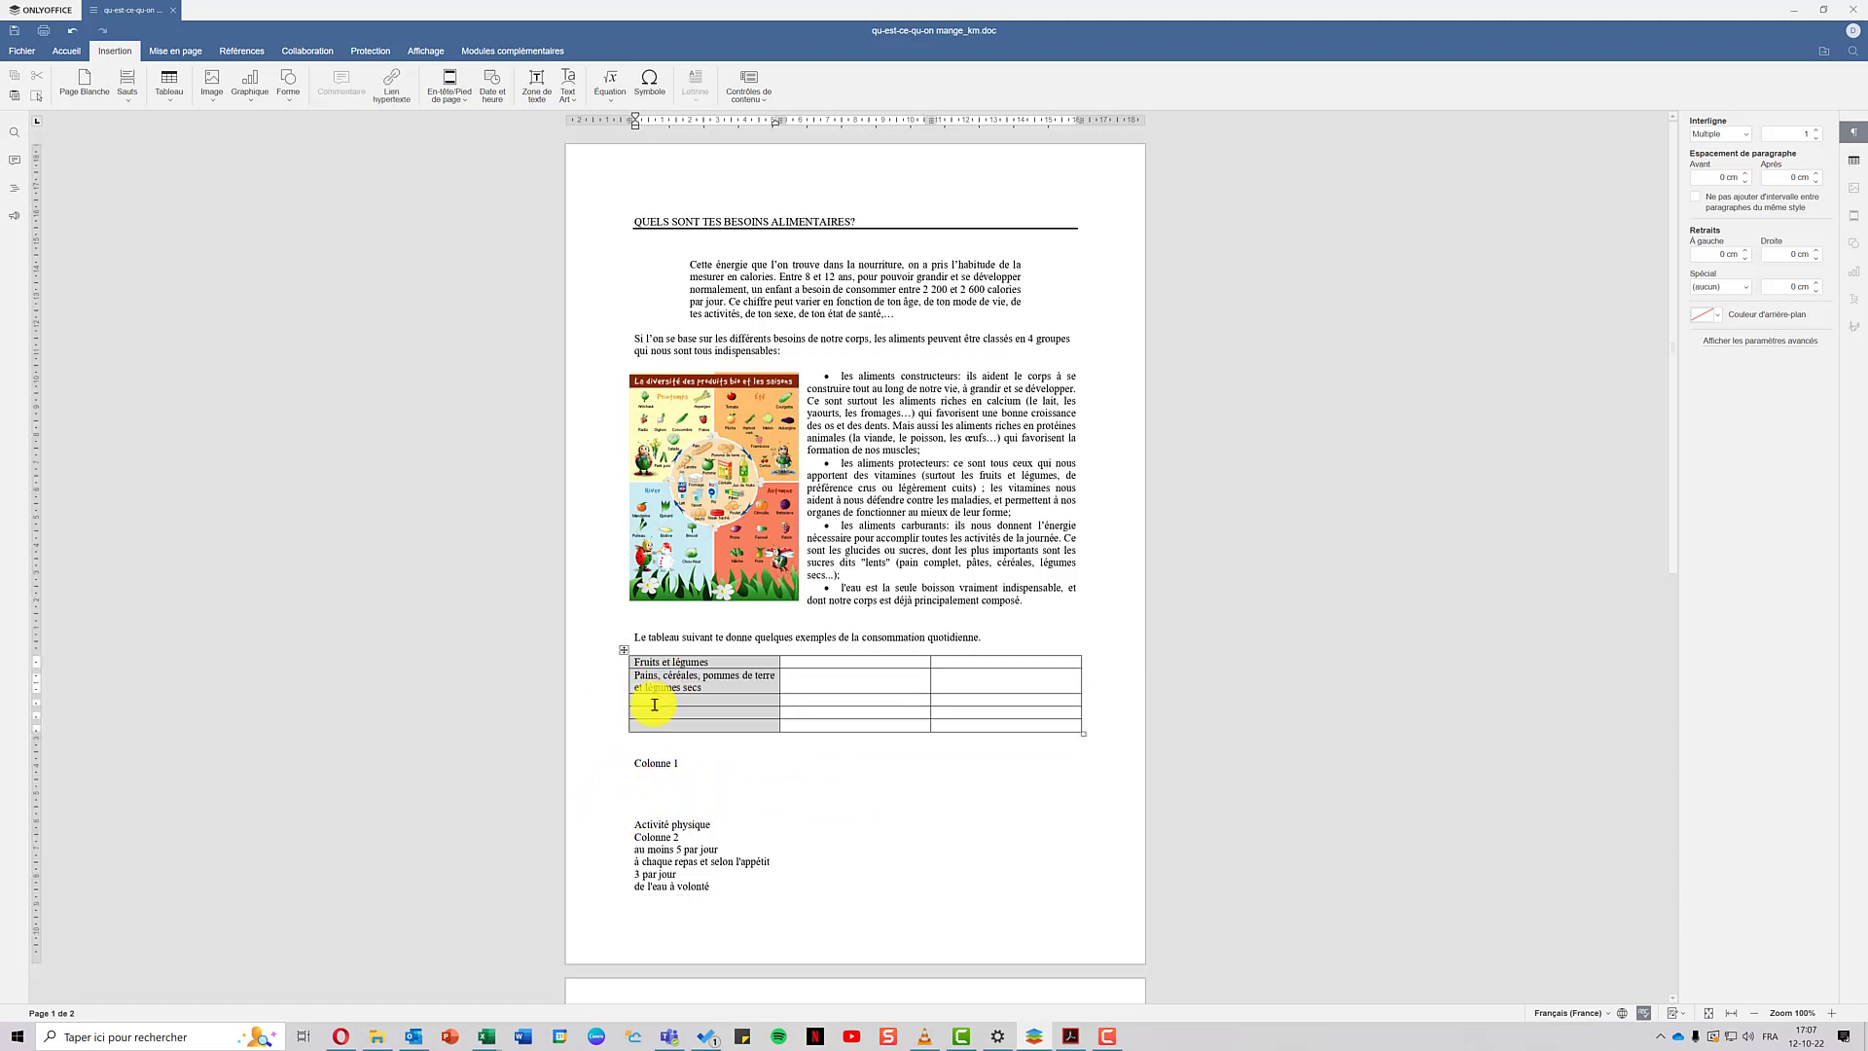
key(ctrl+v)
key(ctrl+z)
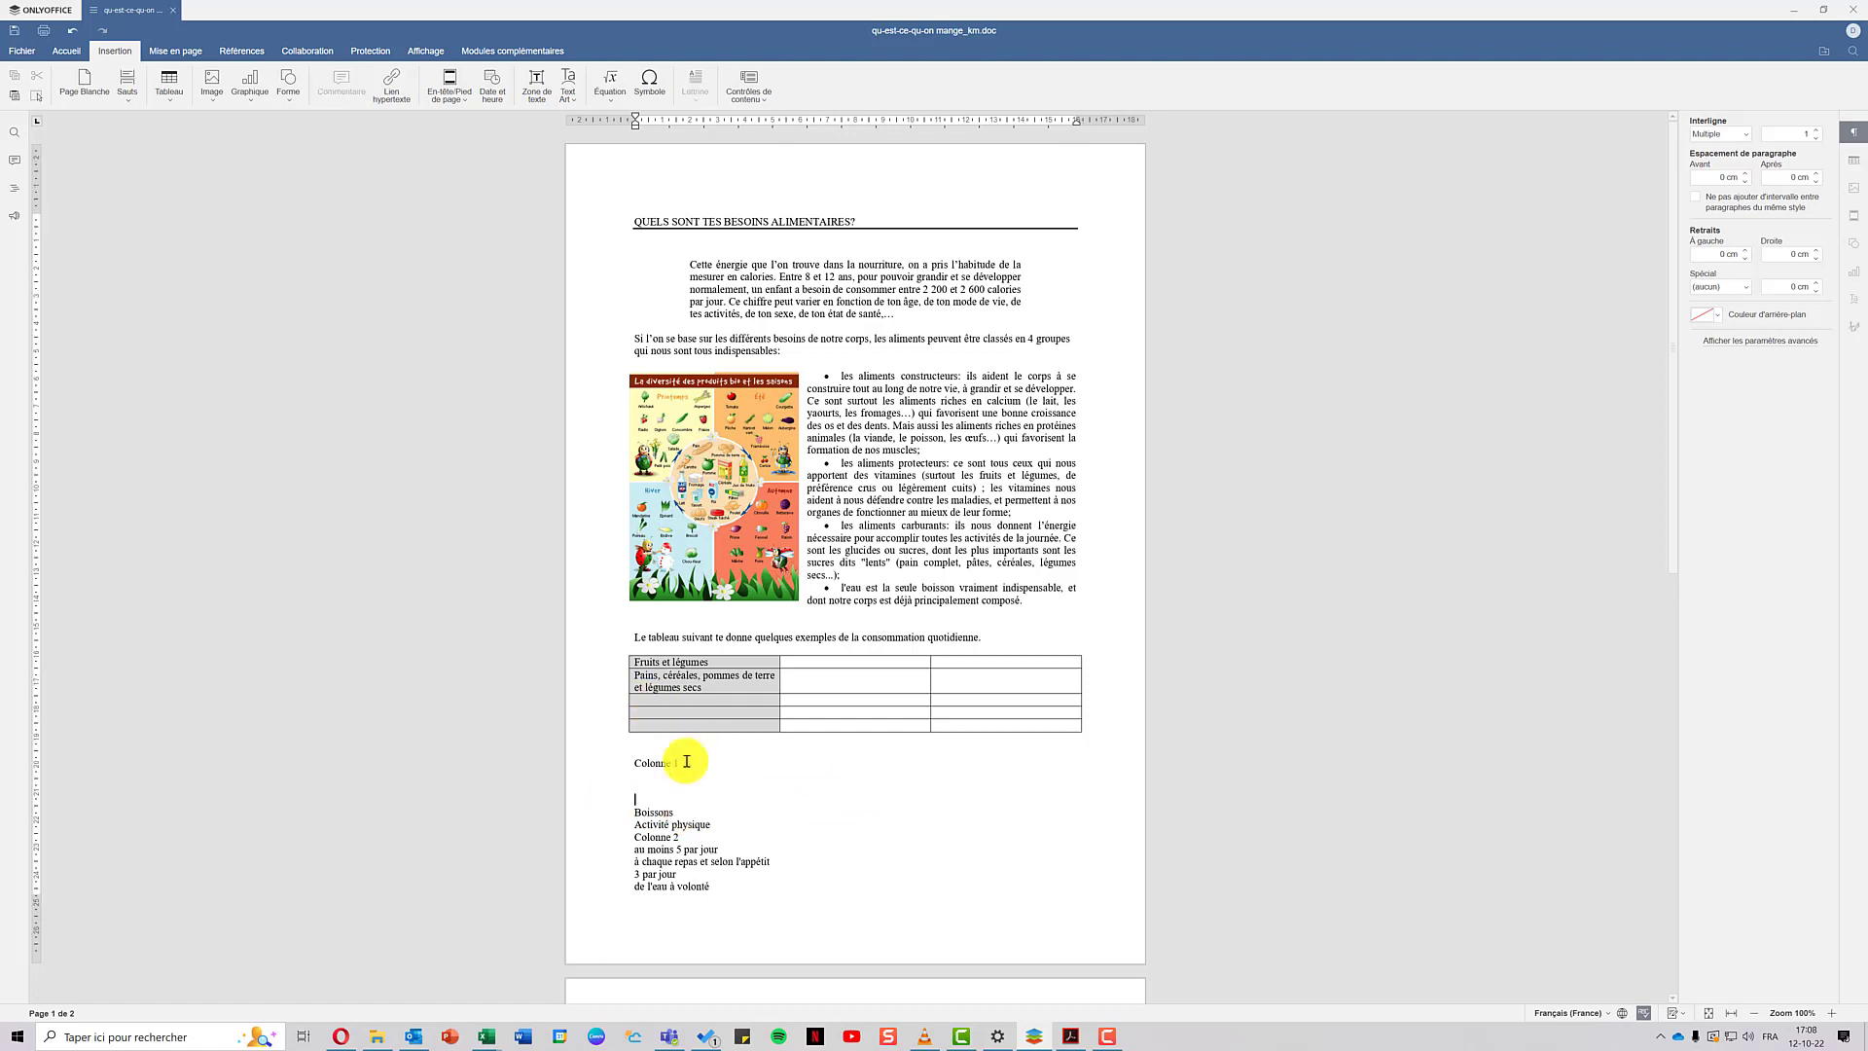
click(646, 700)
key(ctrl+v)
- Move "Boissons" and "Activité physique" from the list into the fourth and fifth cells of the table's first column
key(ctrl+x)
drag(680, 813, 635, 826)
click(672, 714)
key(ctrl+v)
key(ctrl+x)
click(673, 740)
key(ctrl+v)
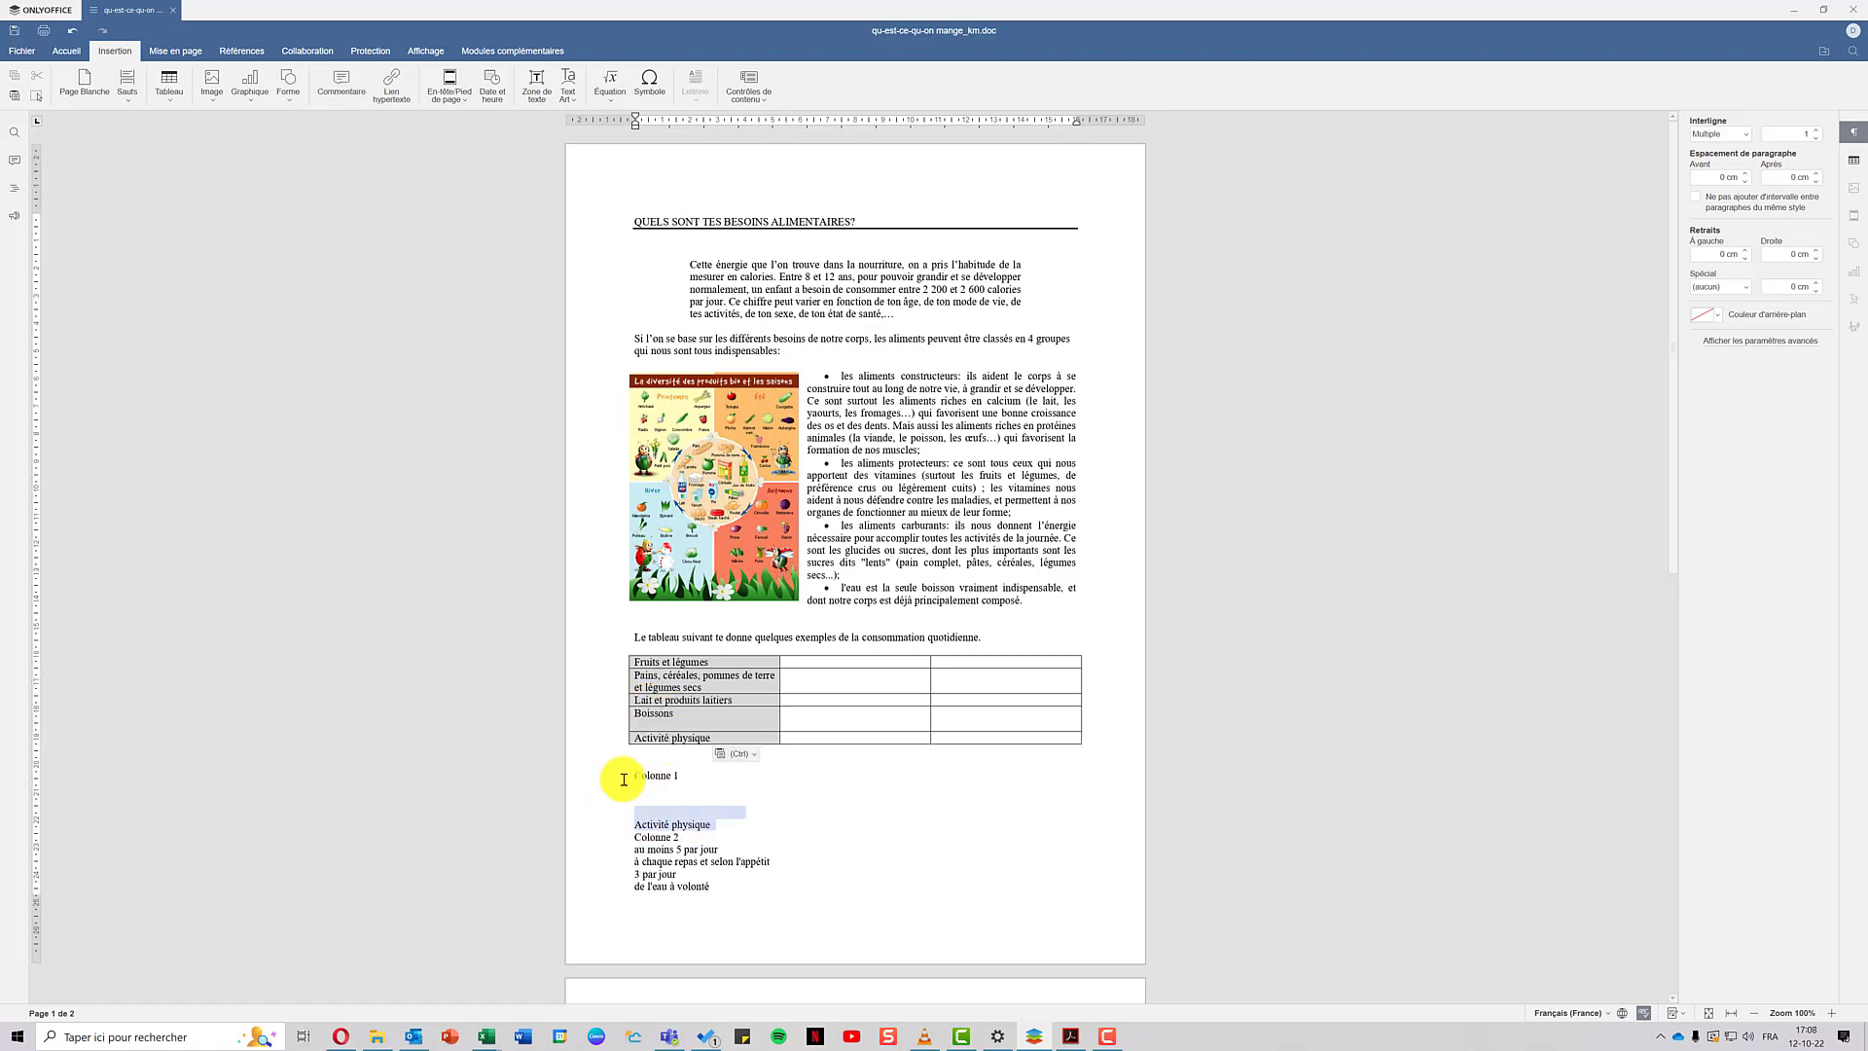
- Move "au moins 5 par jour" and "à chaque repas et selon l'appétit" into the first two cells of the table's second column
click(866, 666)
key(ctrl+v)
key(ctrl+x)
click(859, 691)
drag(775, 783, 636, 789)
key(ctrl+v)
click(827, 685)
key(Delete)
- Move "3 par jour" and "de l'eau à volonté" into the third and fourth cells of the table's second column
key(ctrl+x)
click(841, 713)
key(ctrl+v)
key(ctrl+x)
click(812, 739)
key(ctrl+v)
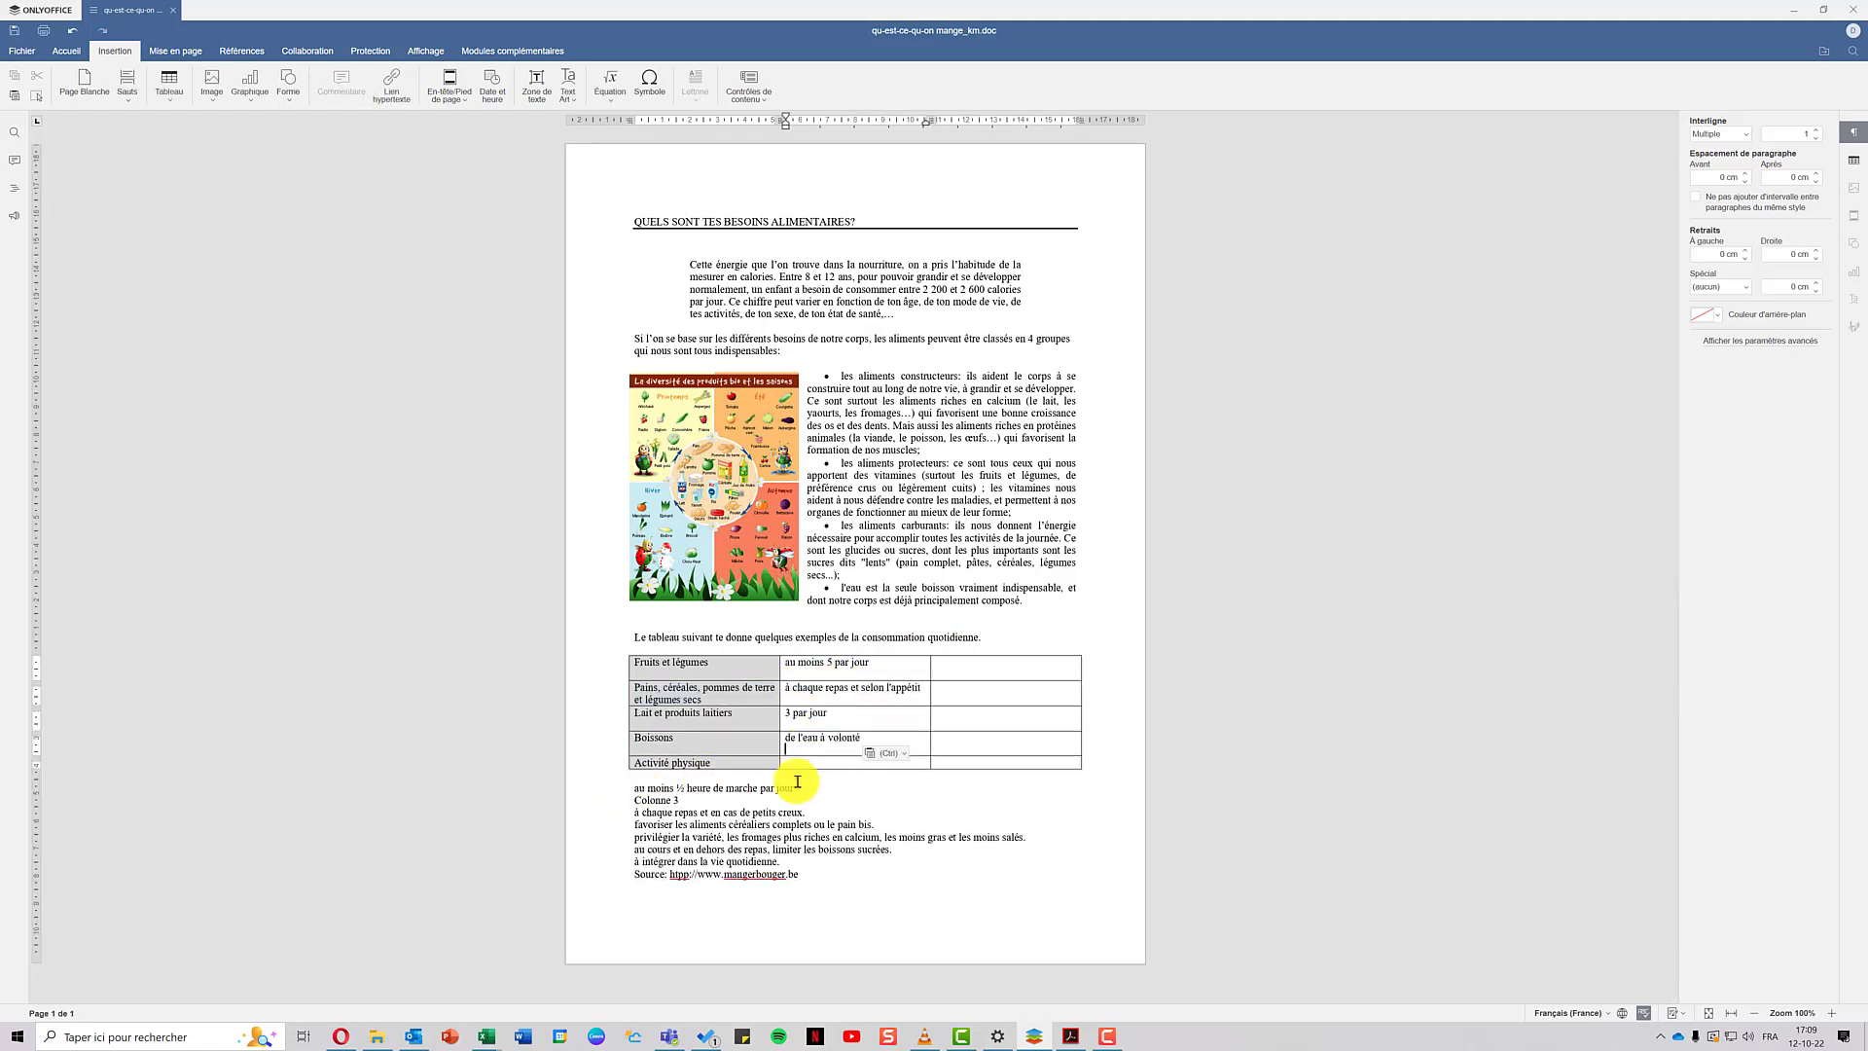
- Move the text "au moins ½ heure de marche par jour" into the last cell of the table's second column
drag(796, 787, 623, 788)
key(ctrl+x)
click(818, 765)
key(ctrl+v)
- Move the "à chaque repas et en cas de petits creux." and "favoriser les aliments céréaliers…" texts into the third column's first two cells
drag(806, 826, 605, 818)
key(ctrl+x)
click(987, 696)
key(ctrl+v)
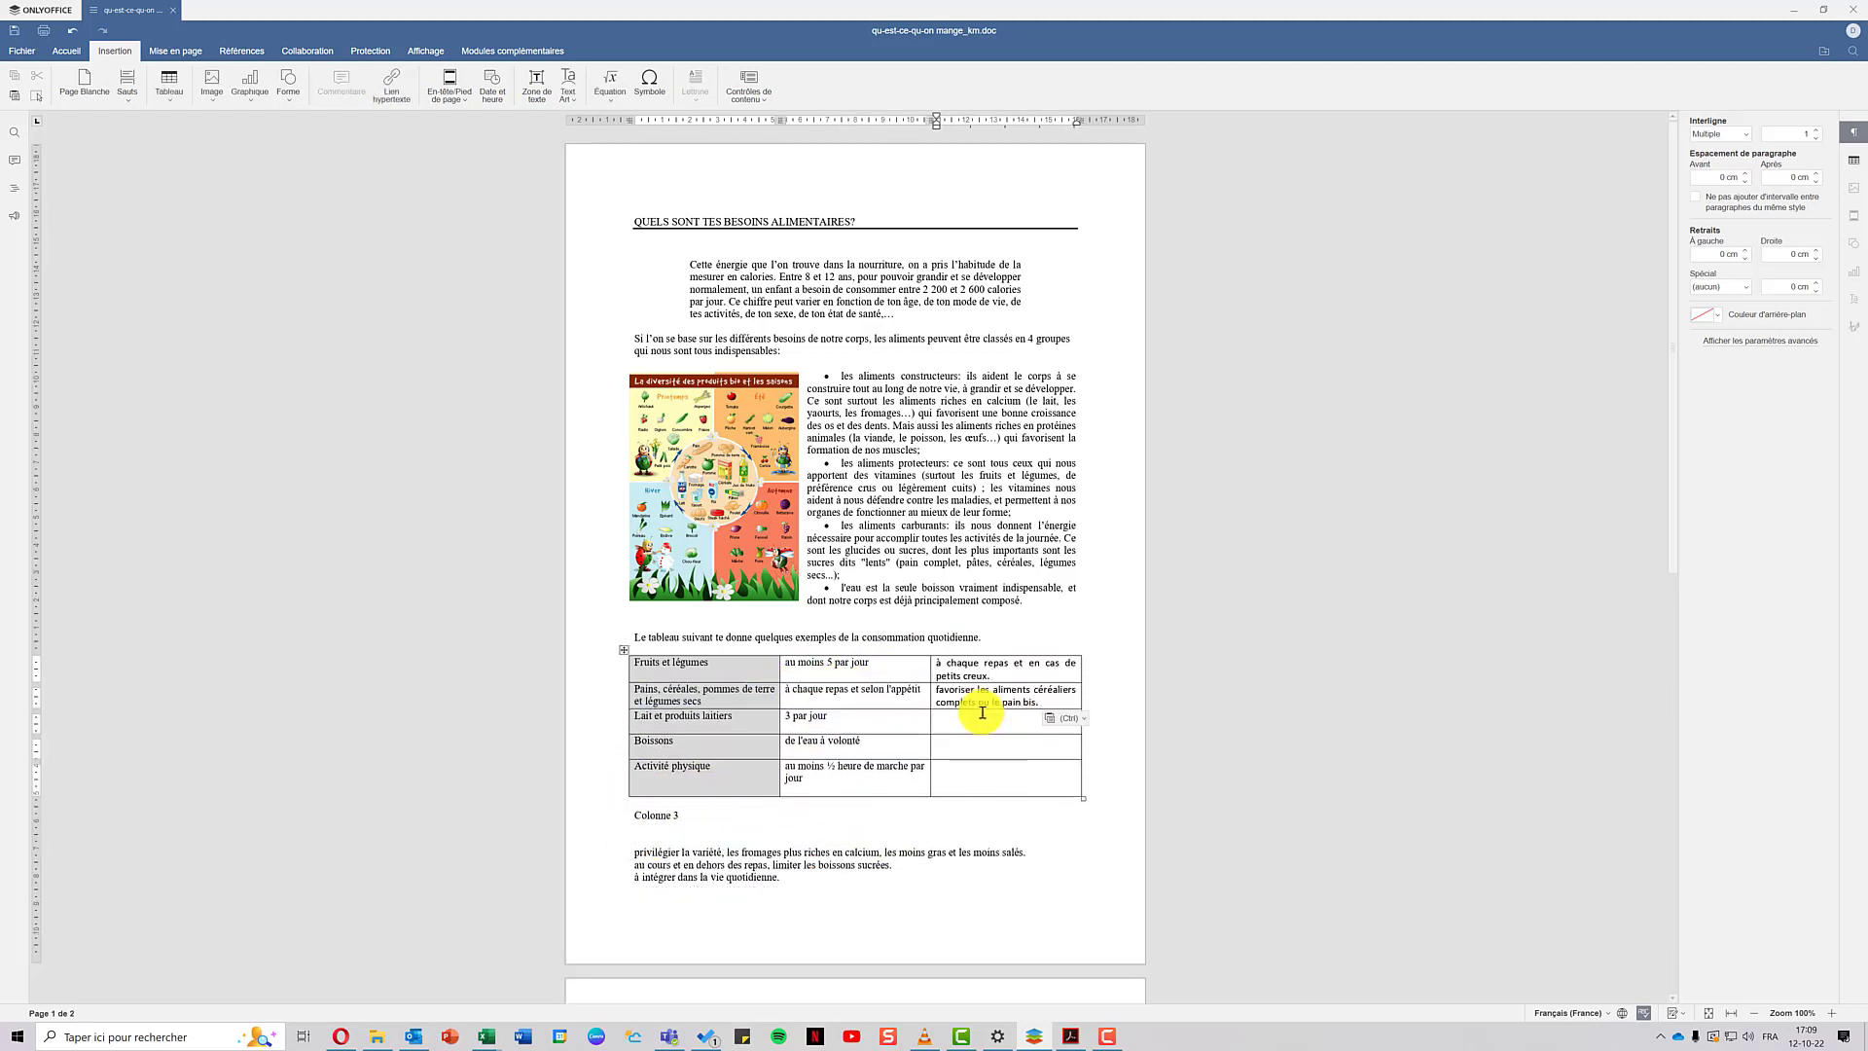
- Move the "privilégier la variété…" and "au cours et en dehors des repas…" texts into the third column's third and fourth cells
drag(1046, 850, 396, 855)
key(ctrl+x)
click(973, 731)
key(ctrl+v)
scroll(876, 681, down, 3)
click(1003, 490)
key(ctrl+v)
- Move "à intégrer dans la vie quotidienne." into the third column's last cell and delete the "Colonne 3" line below the table
drag(799, 760, 597, 763)
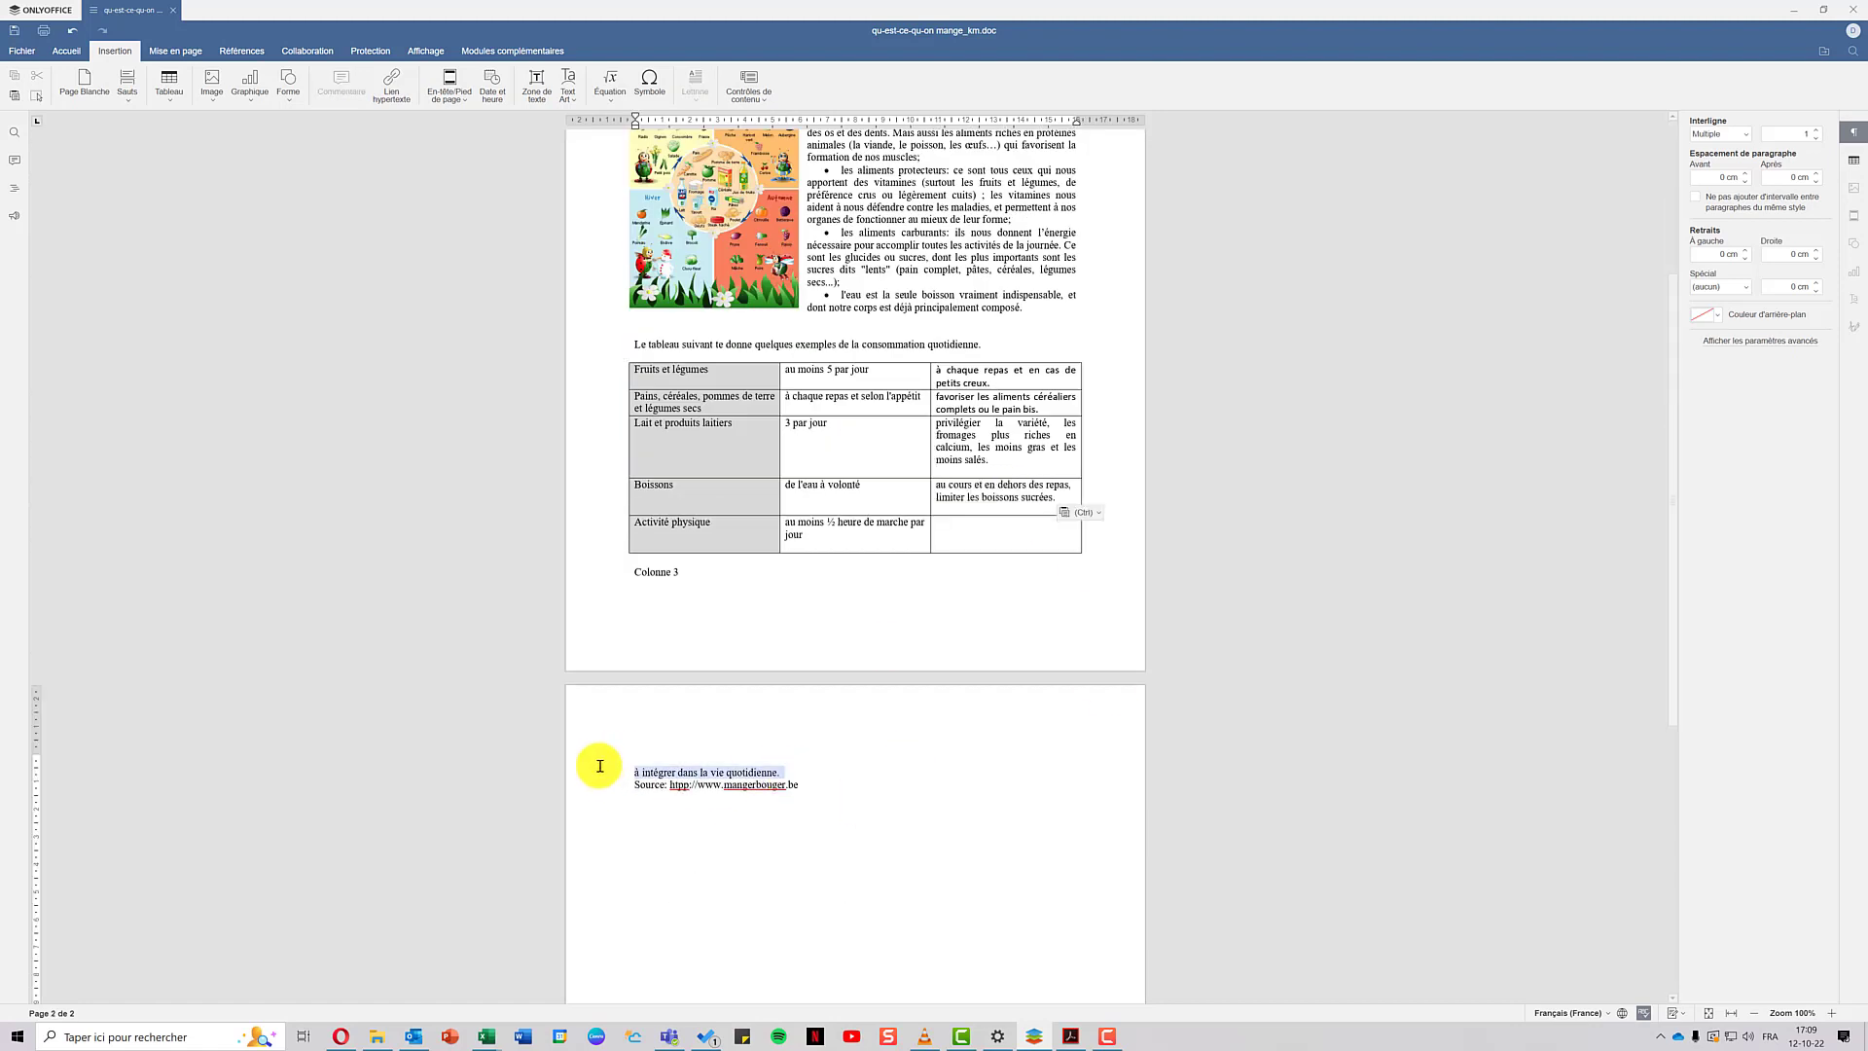
key(ctrl+x)
click(1002, 526)
key(ctrl+v)
drag(679, 560, 609, 584)
key(Delete)
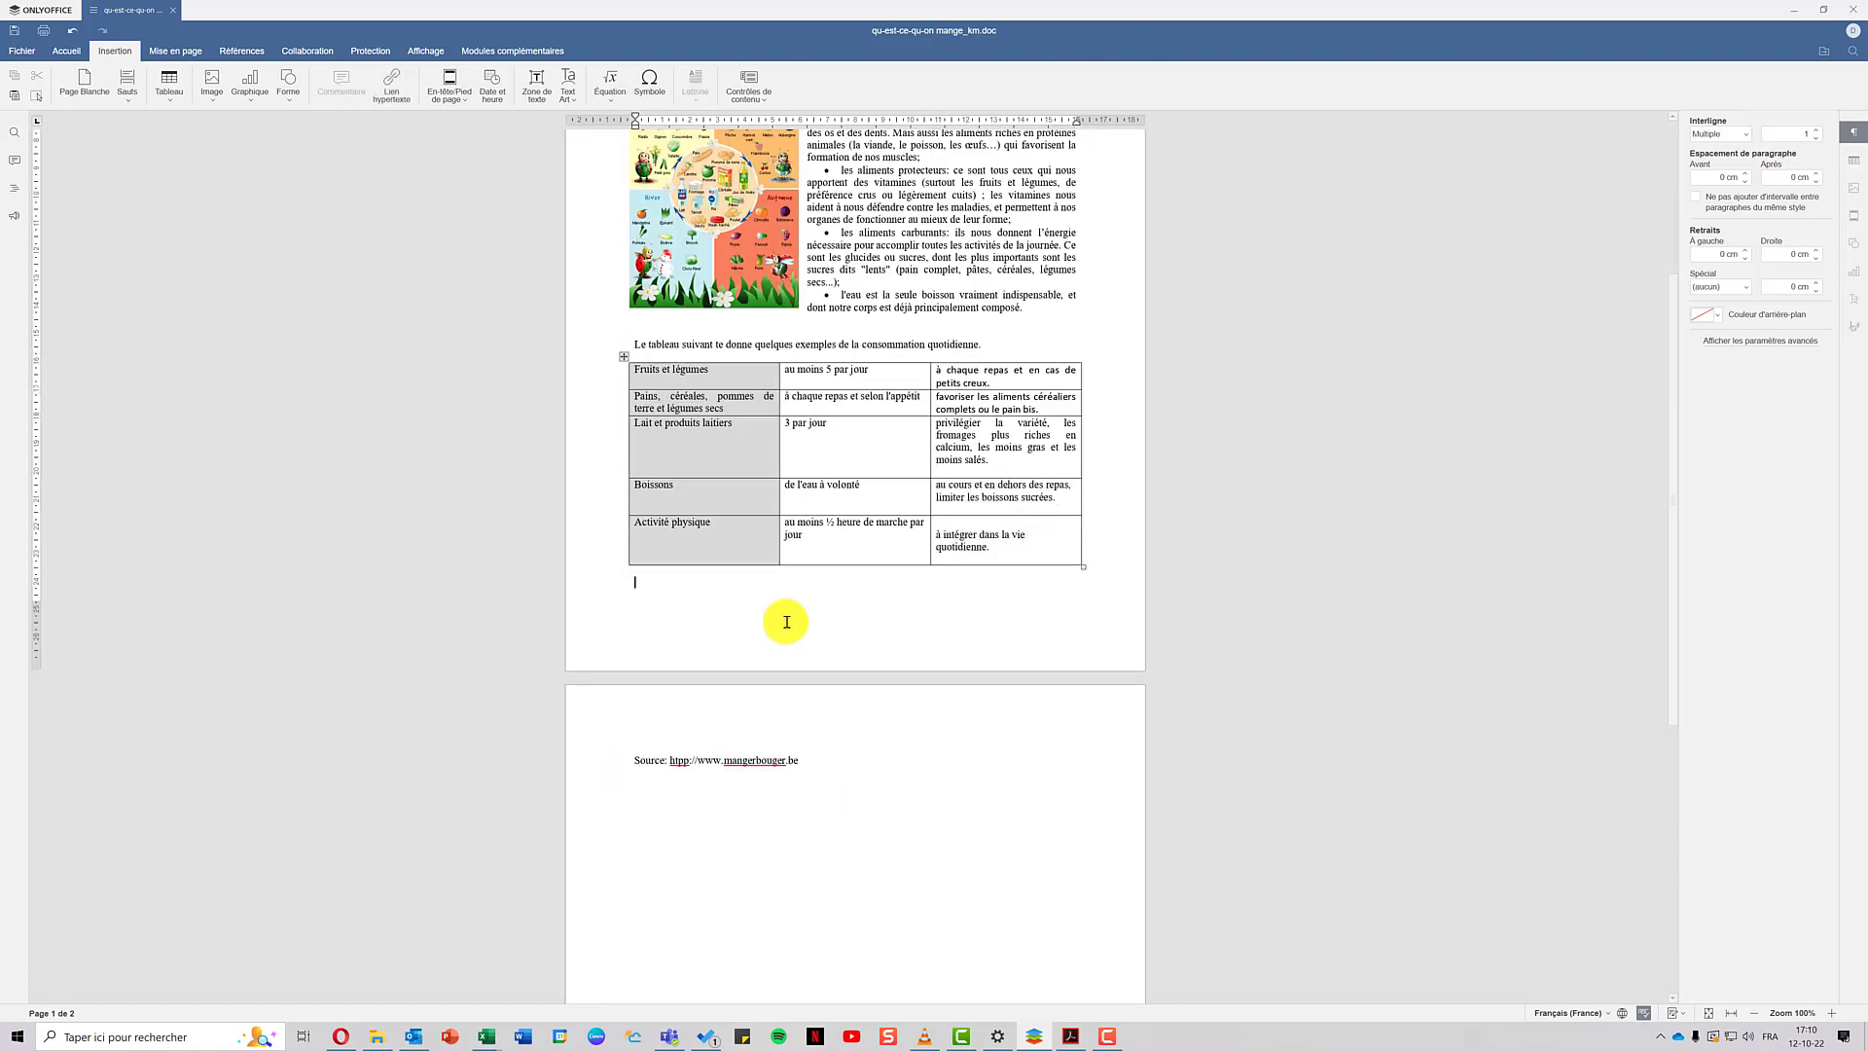